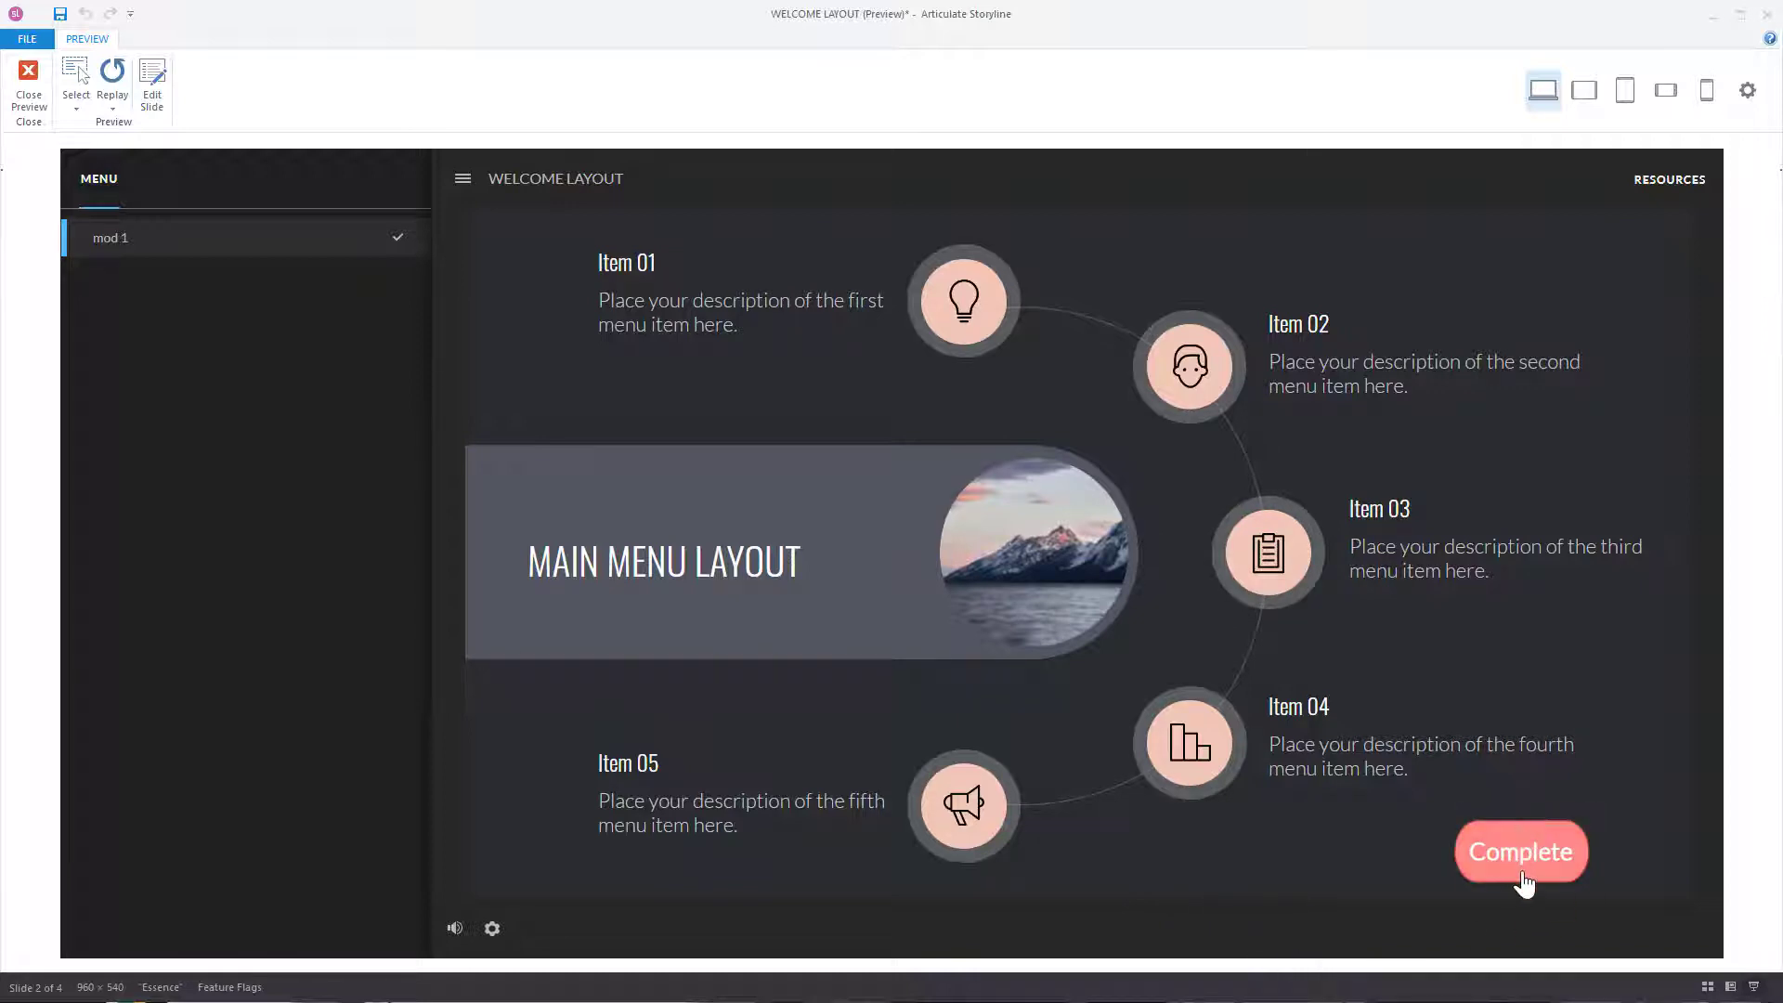
Step: Close the preview and start a new project variable named CountModulesComplete
click(26, 91)
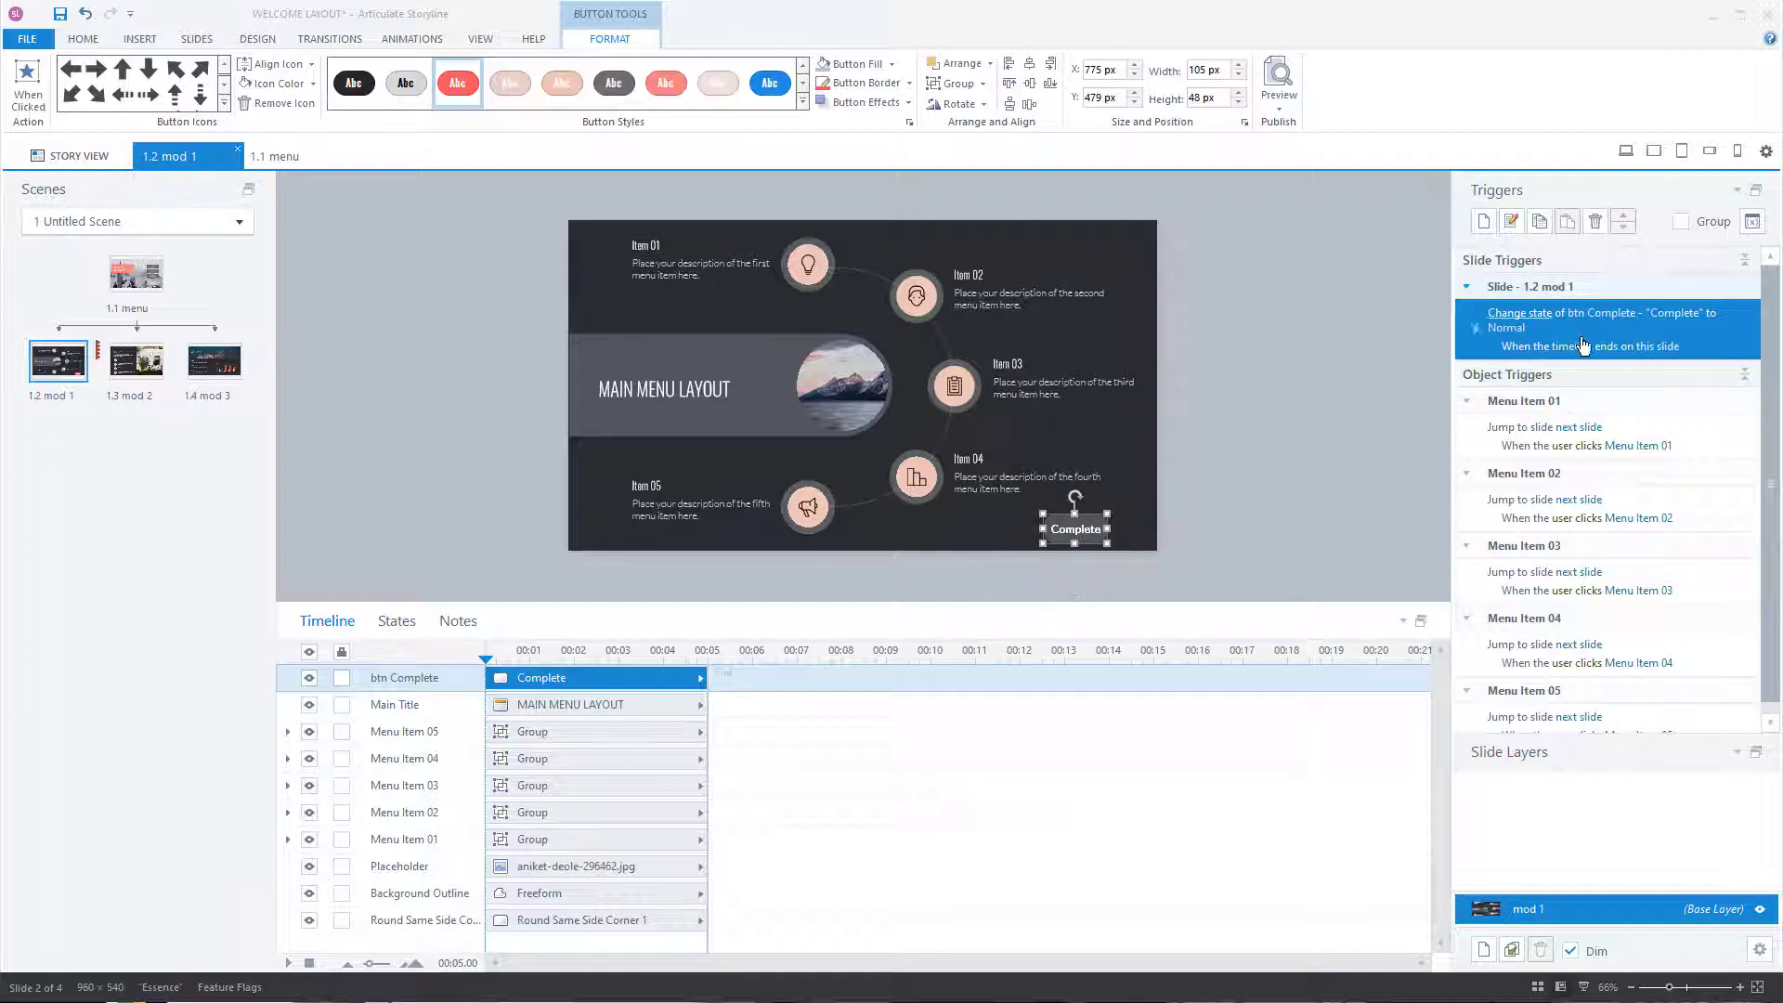
click(1752, 223)
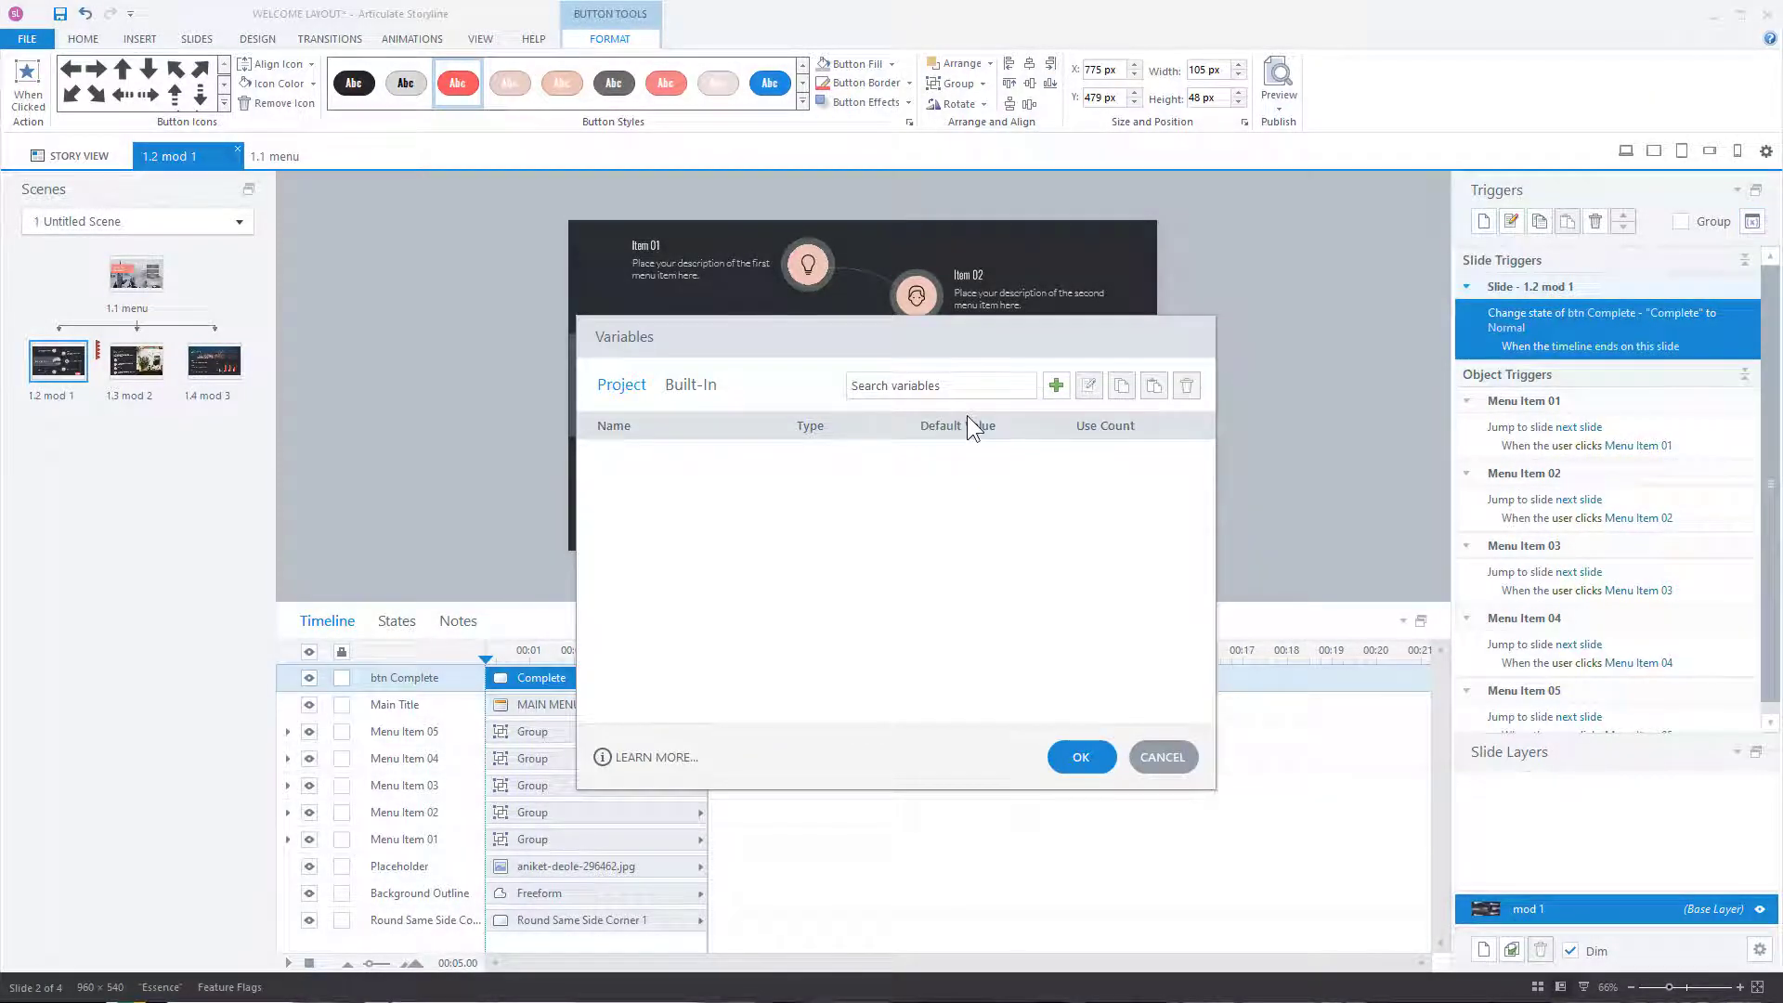
click(1058, 386)
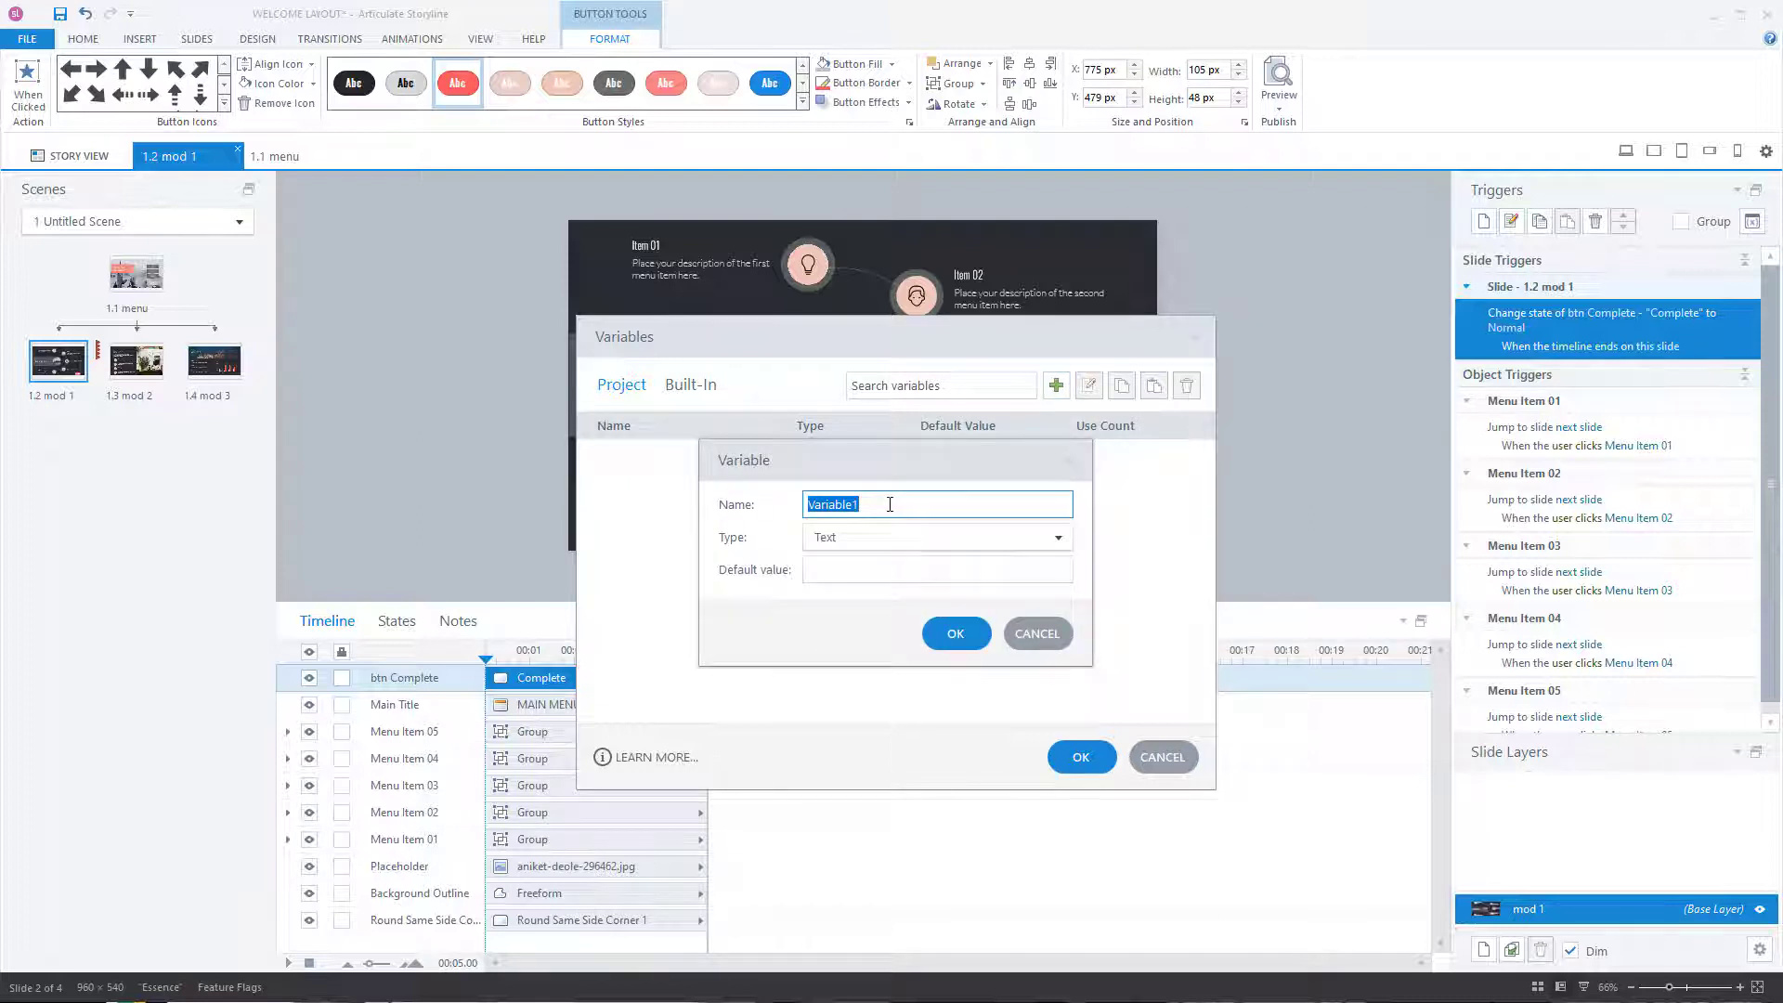
text(CountModulesComplete)
click(846, 504)
text(_)
click(894, 506)
text(_)
key(BackSpace)
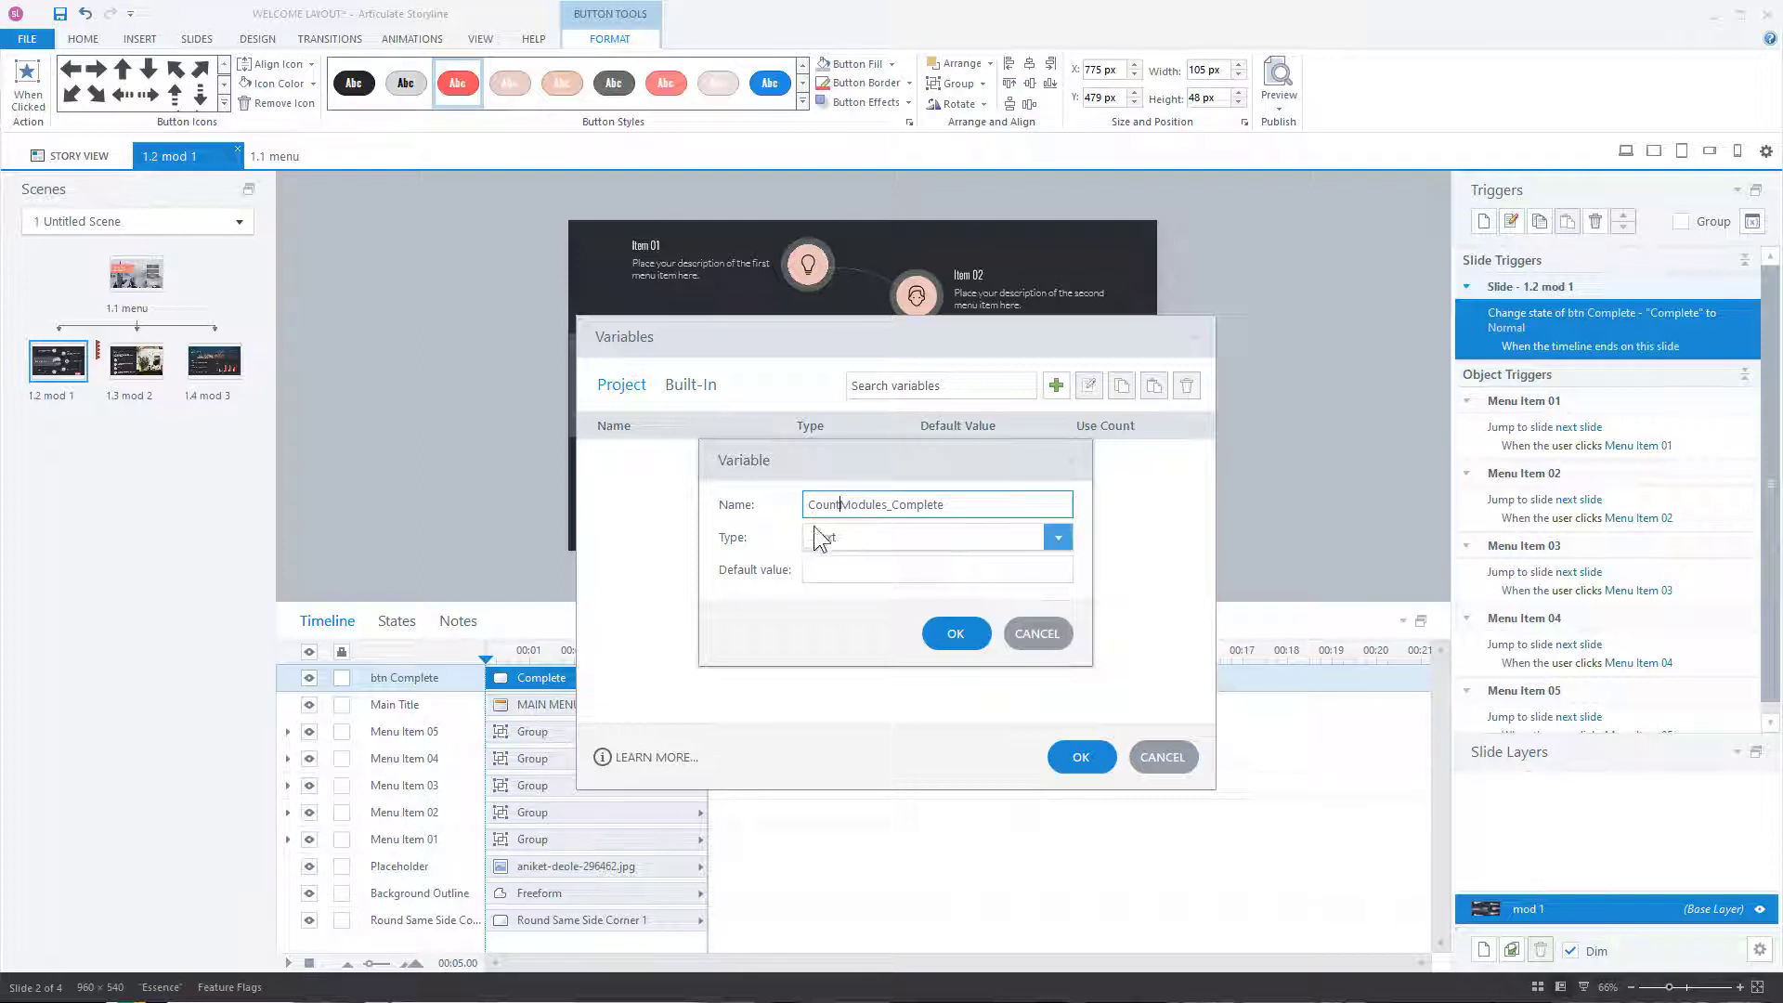
click(888, 507)
key(BackSpace)
Step: Make the new variable a Number type with default value 0 and save it to the project
click(1058, 537)
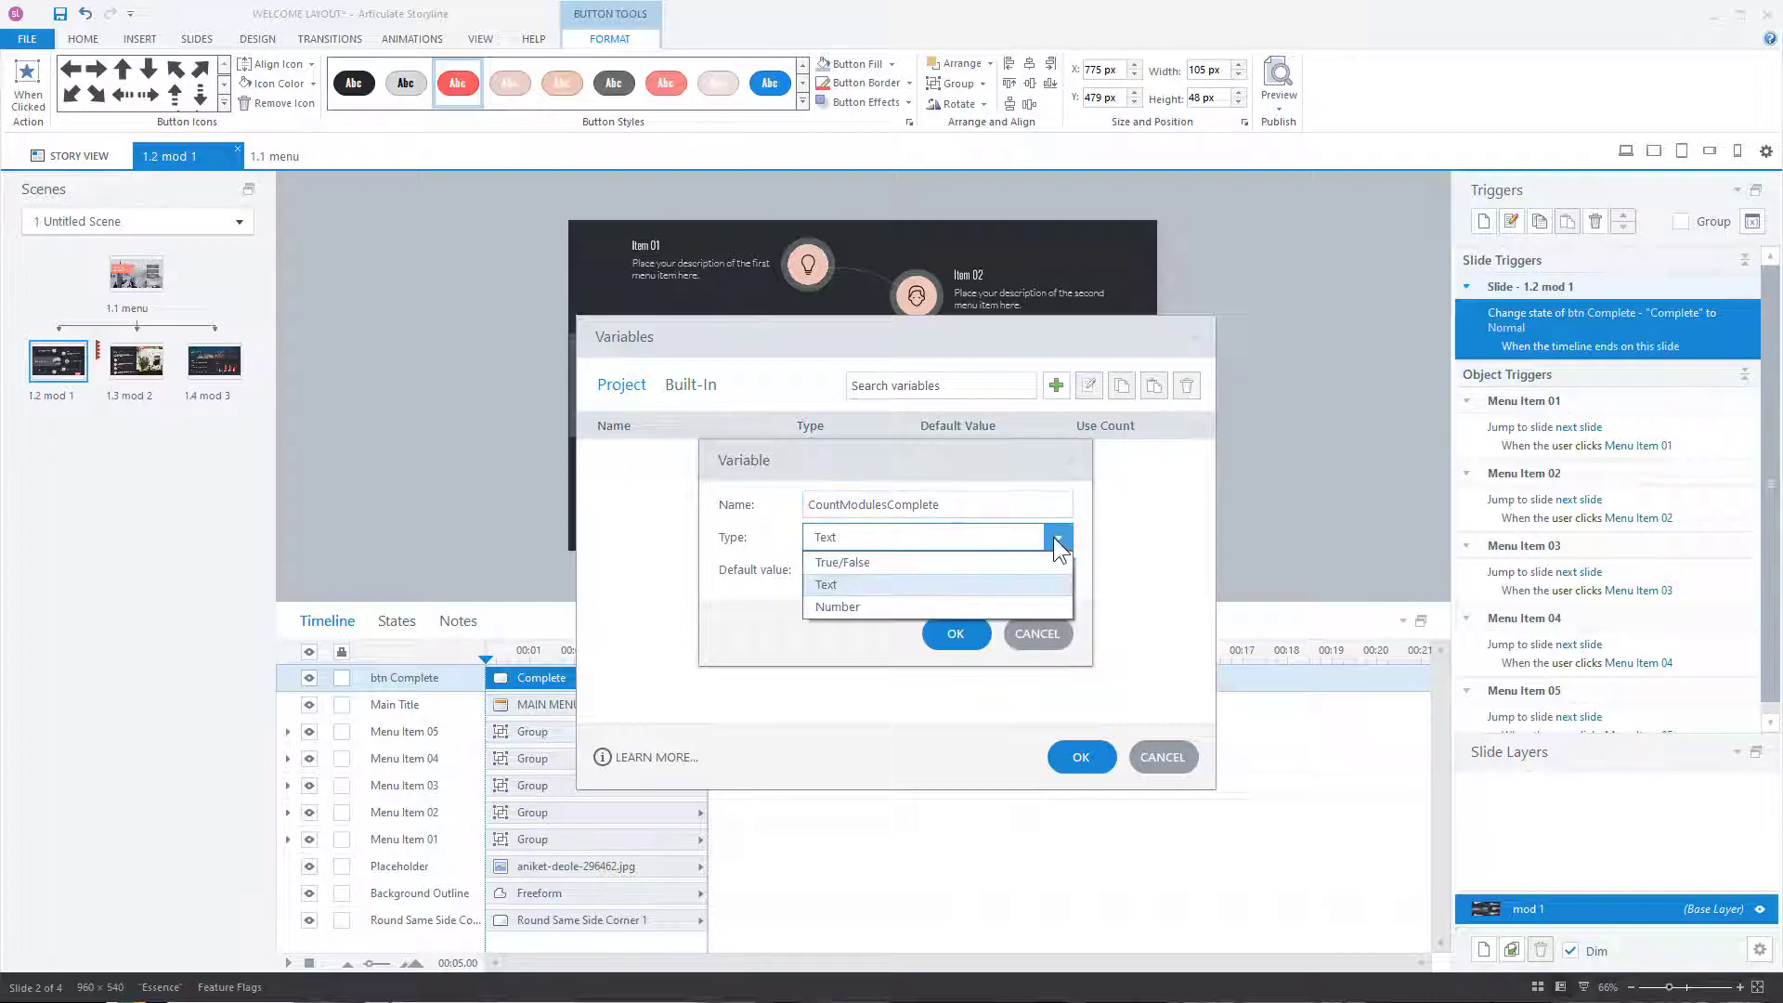
click(862, 604)
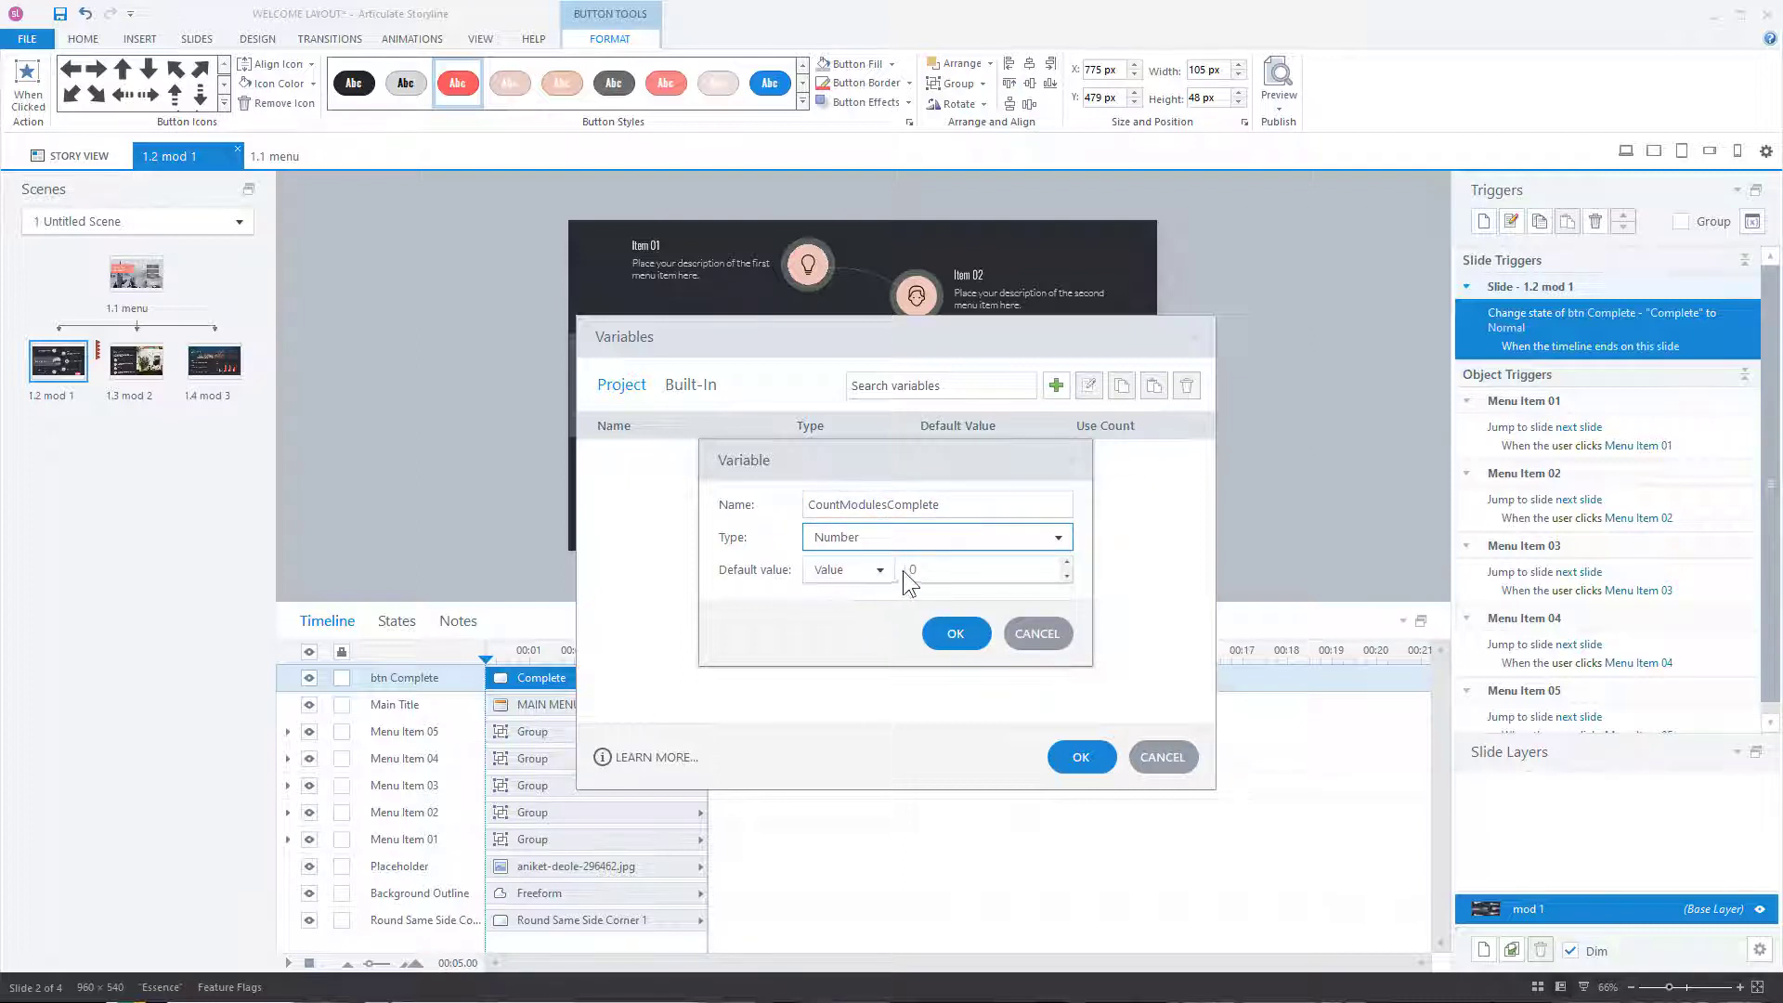
click(967, 639)
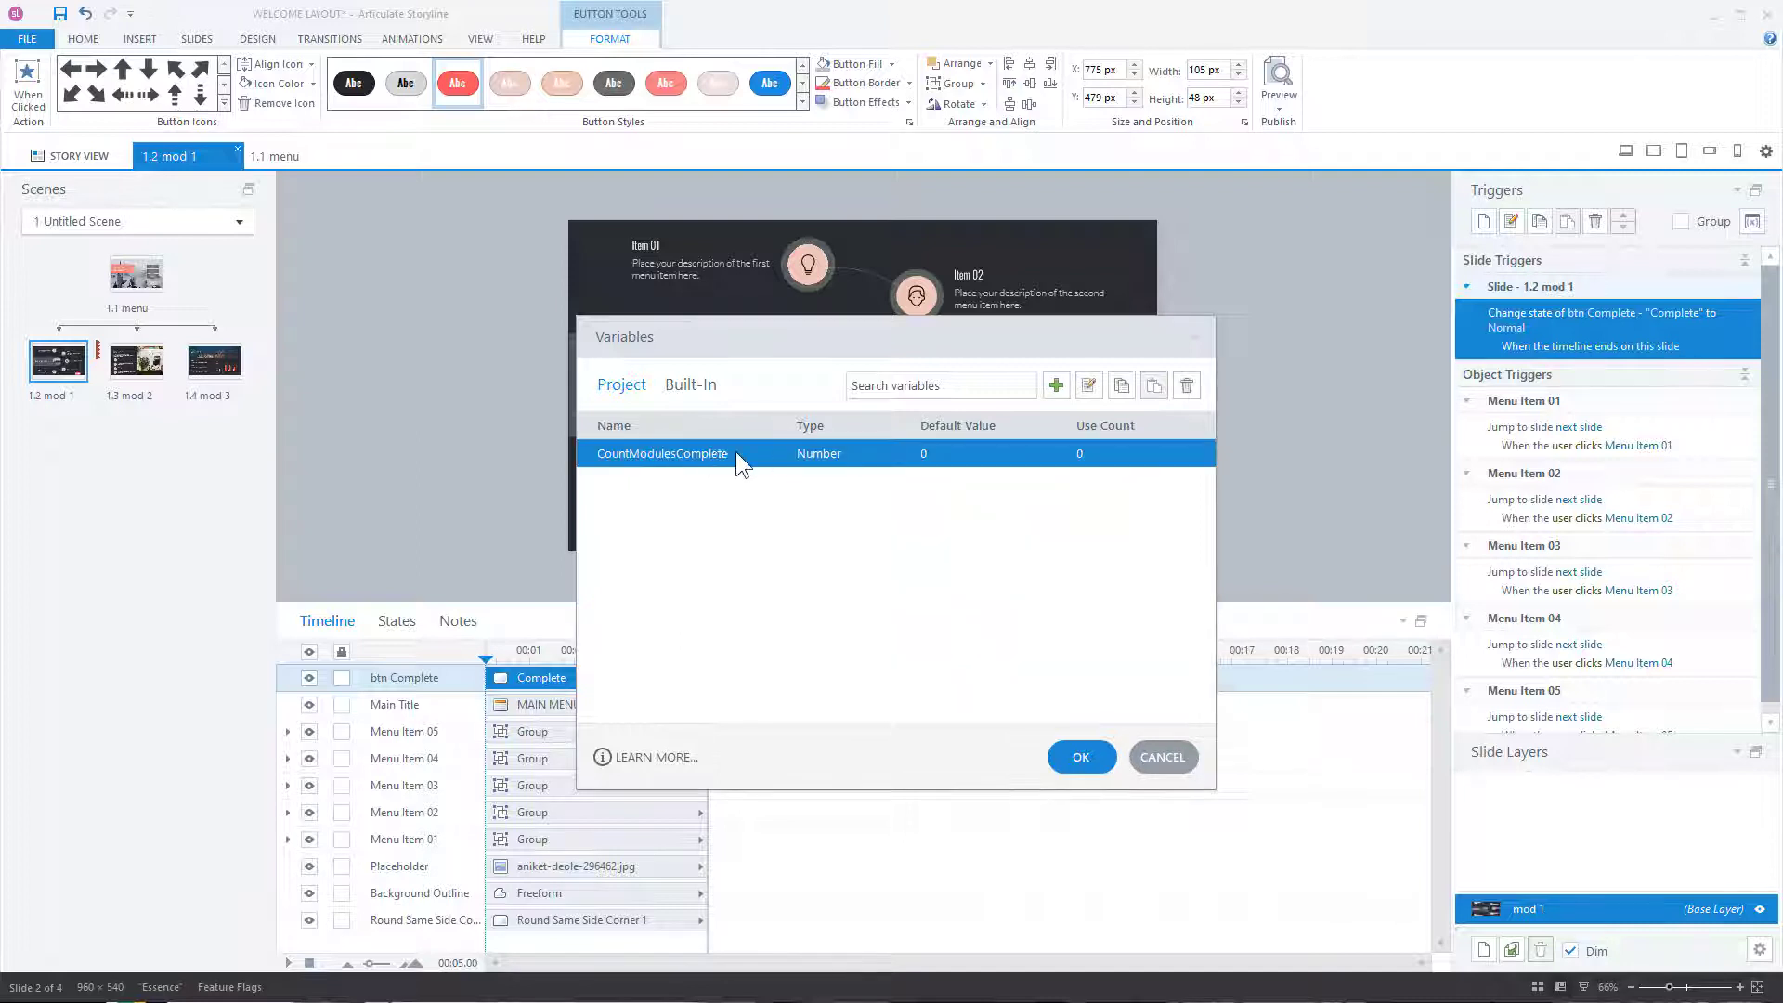
click(1102, 758)
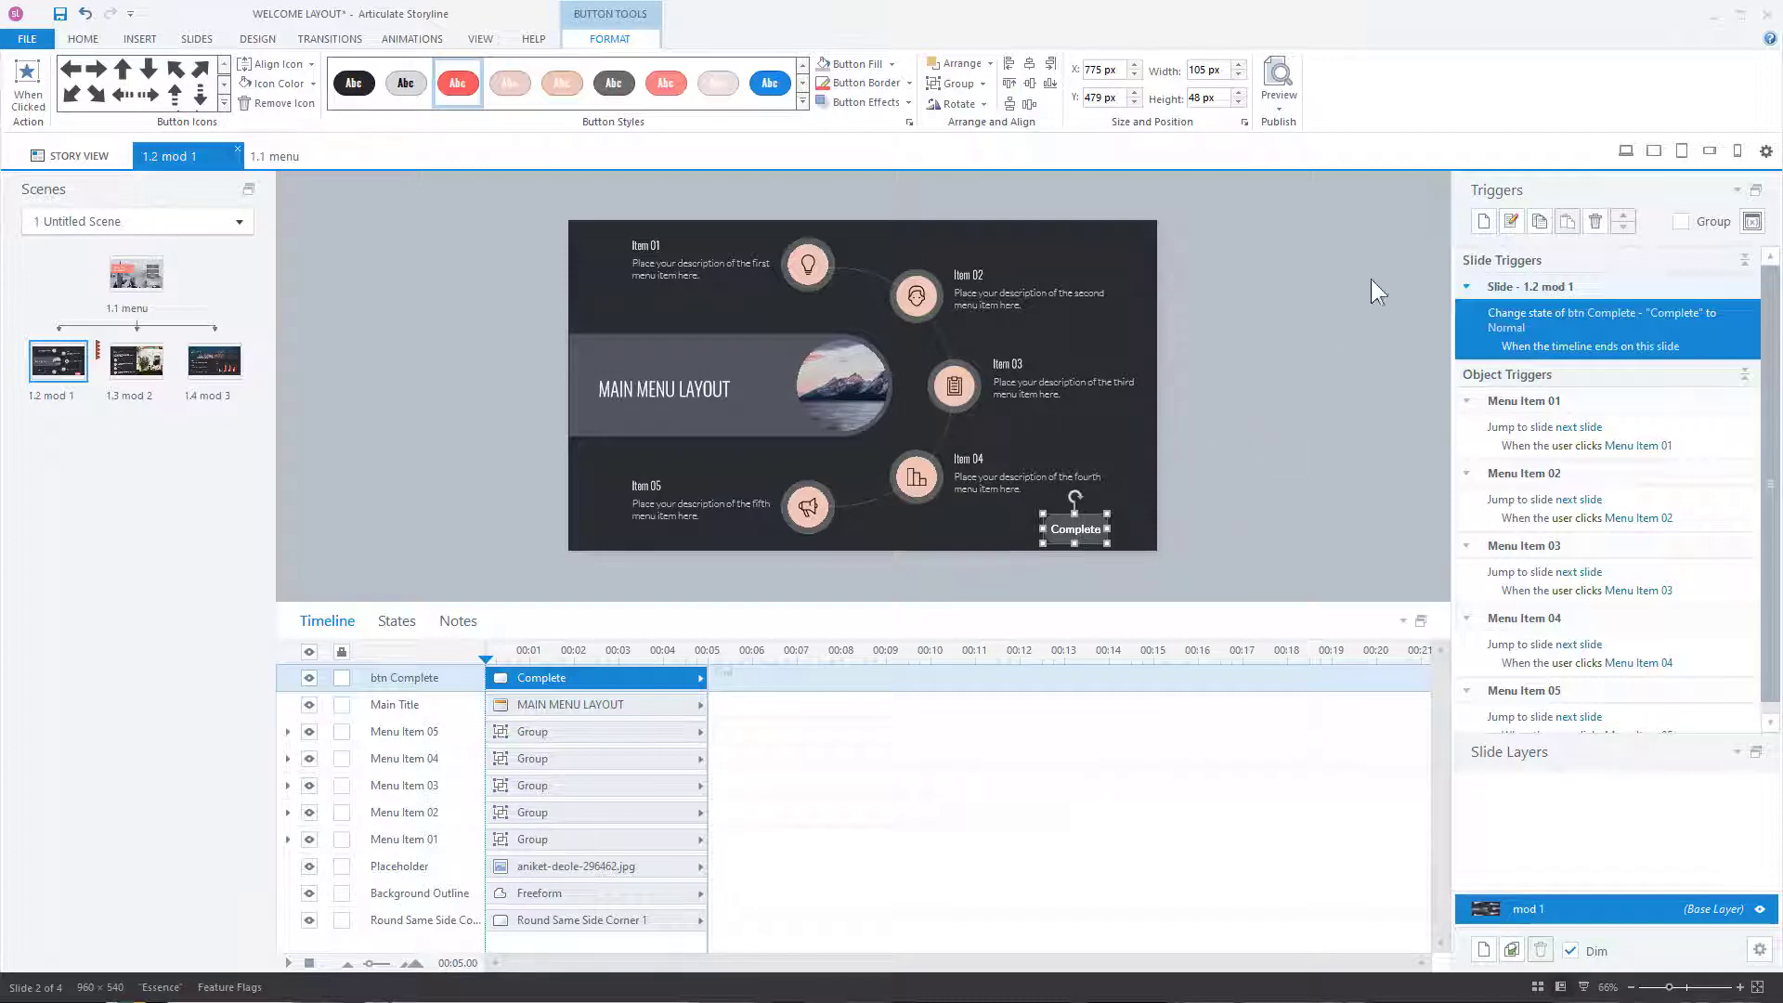
Step: Add a trigger on the mod 1 slide that adds value 1 to CountModulesComplete when the user clicks btn Complete
click(1485, 221)
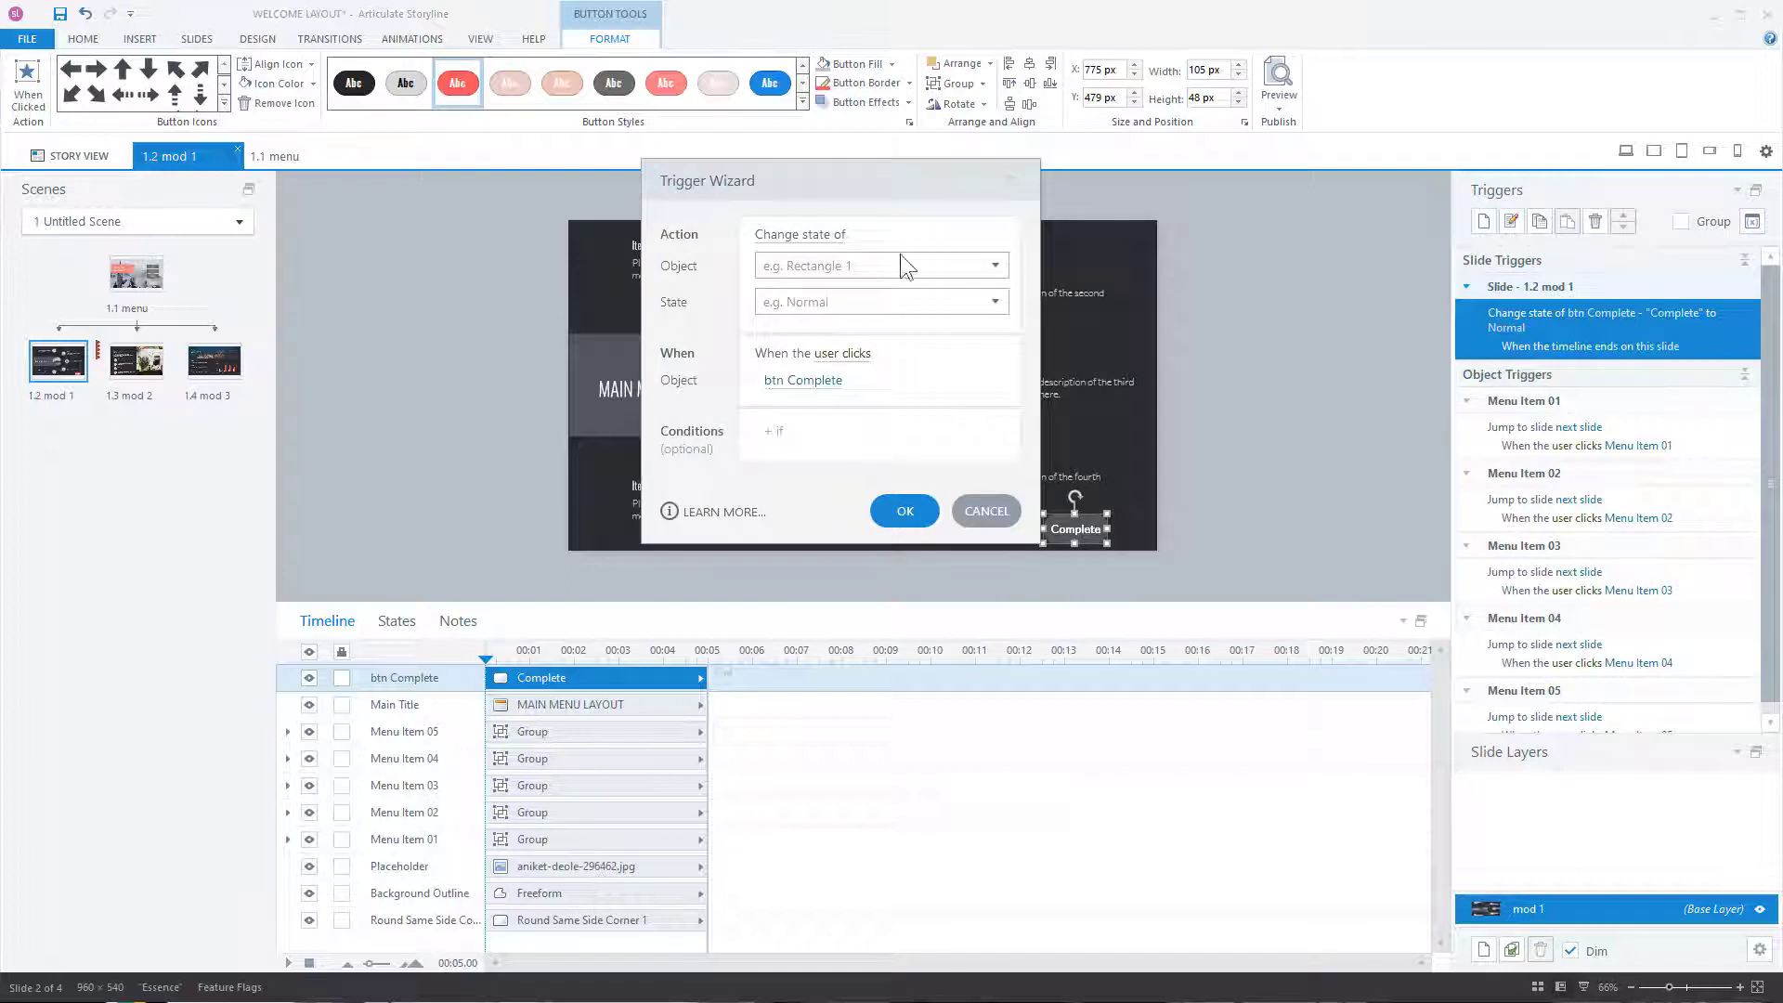
click(815, 244)
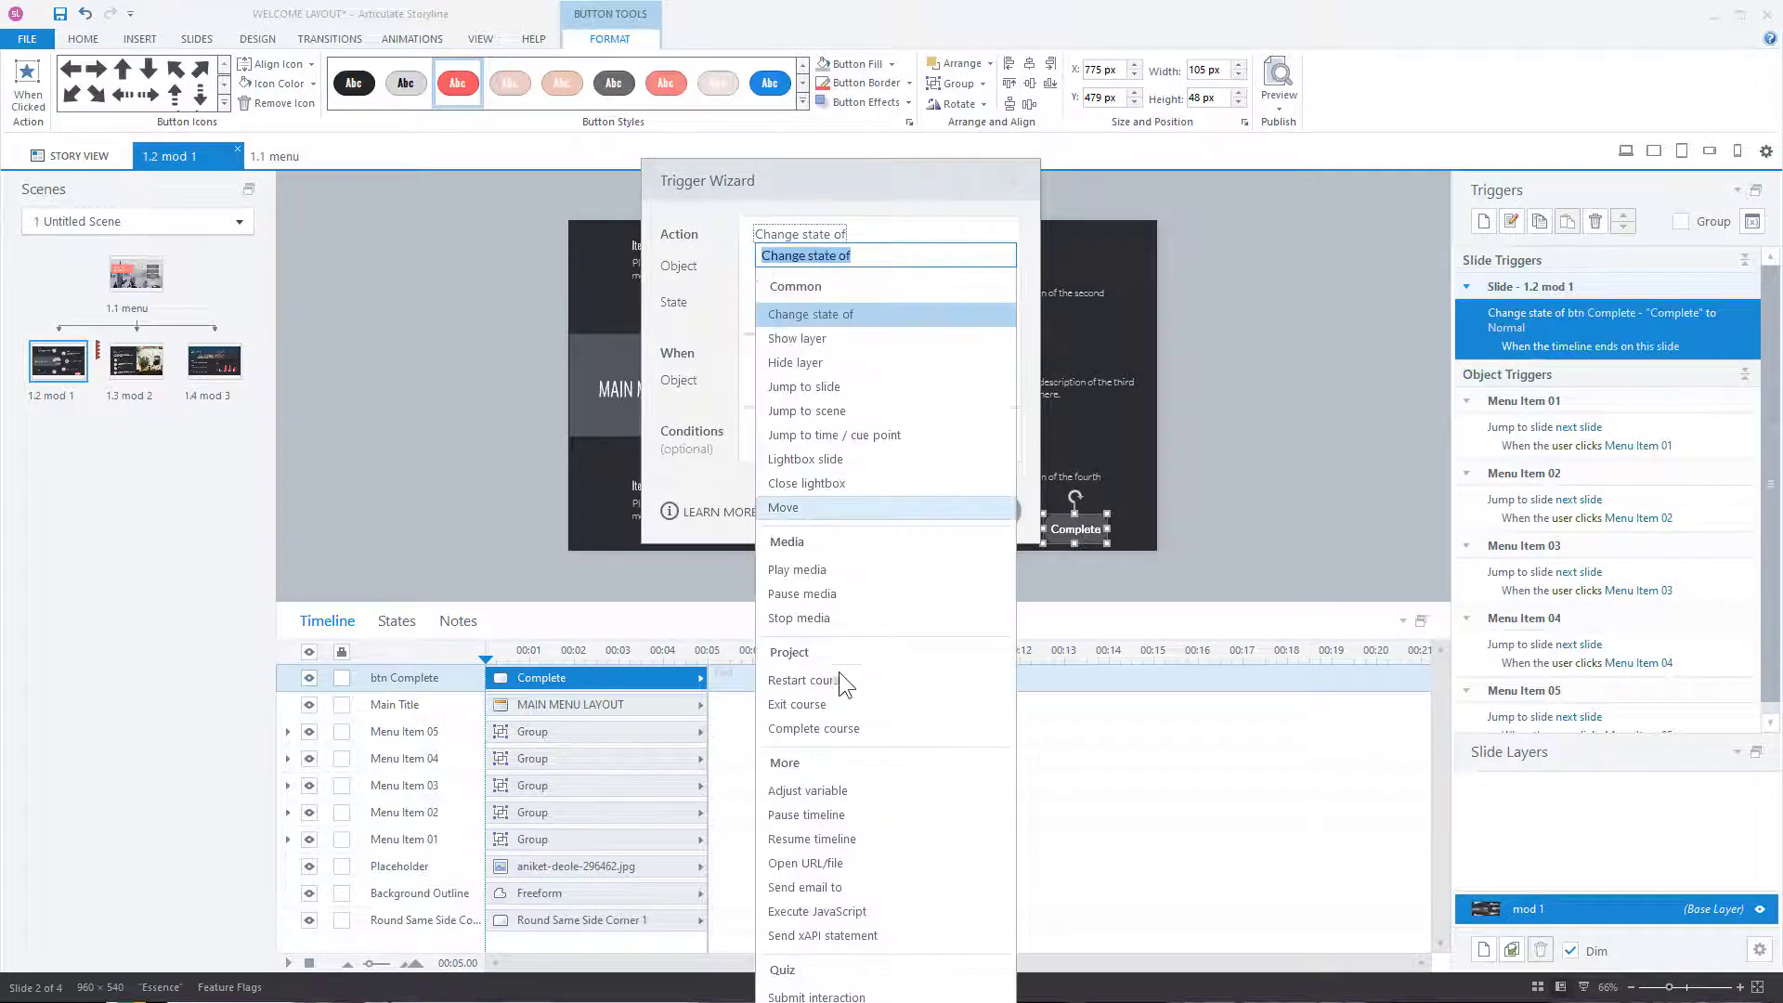
click(833, 786)
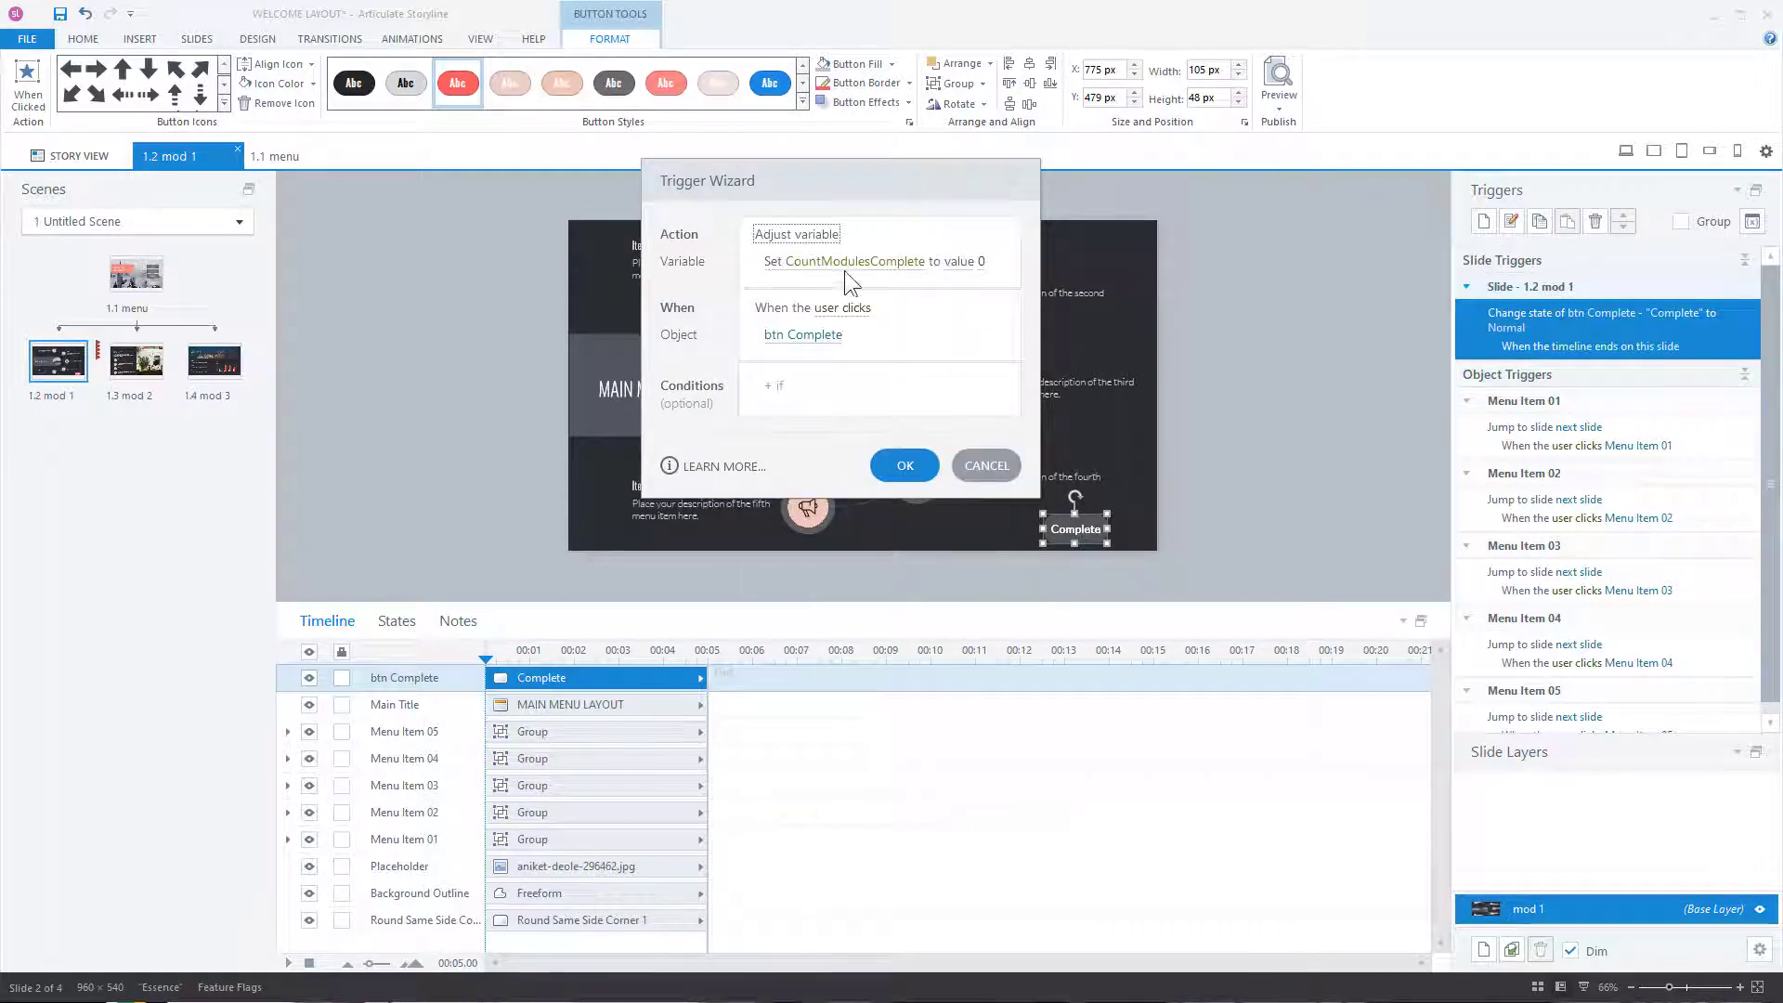
click(772, 262)
click(788, 384)
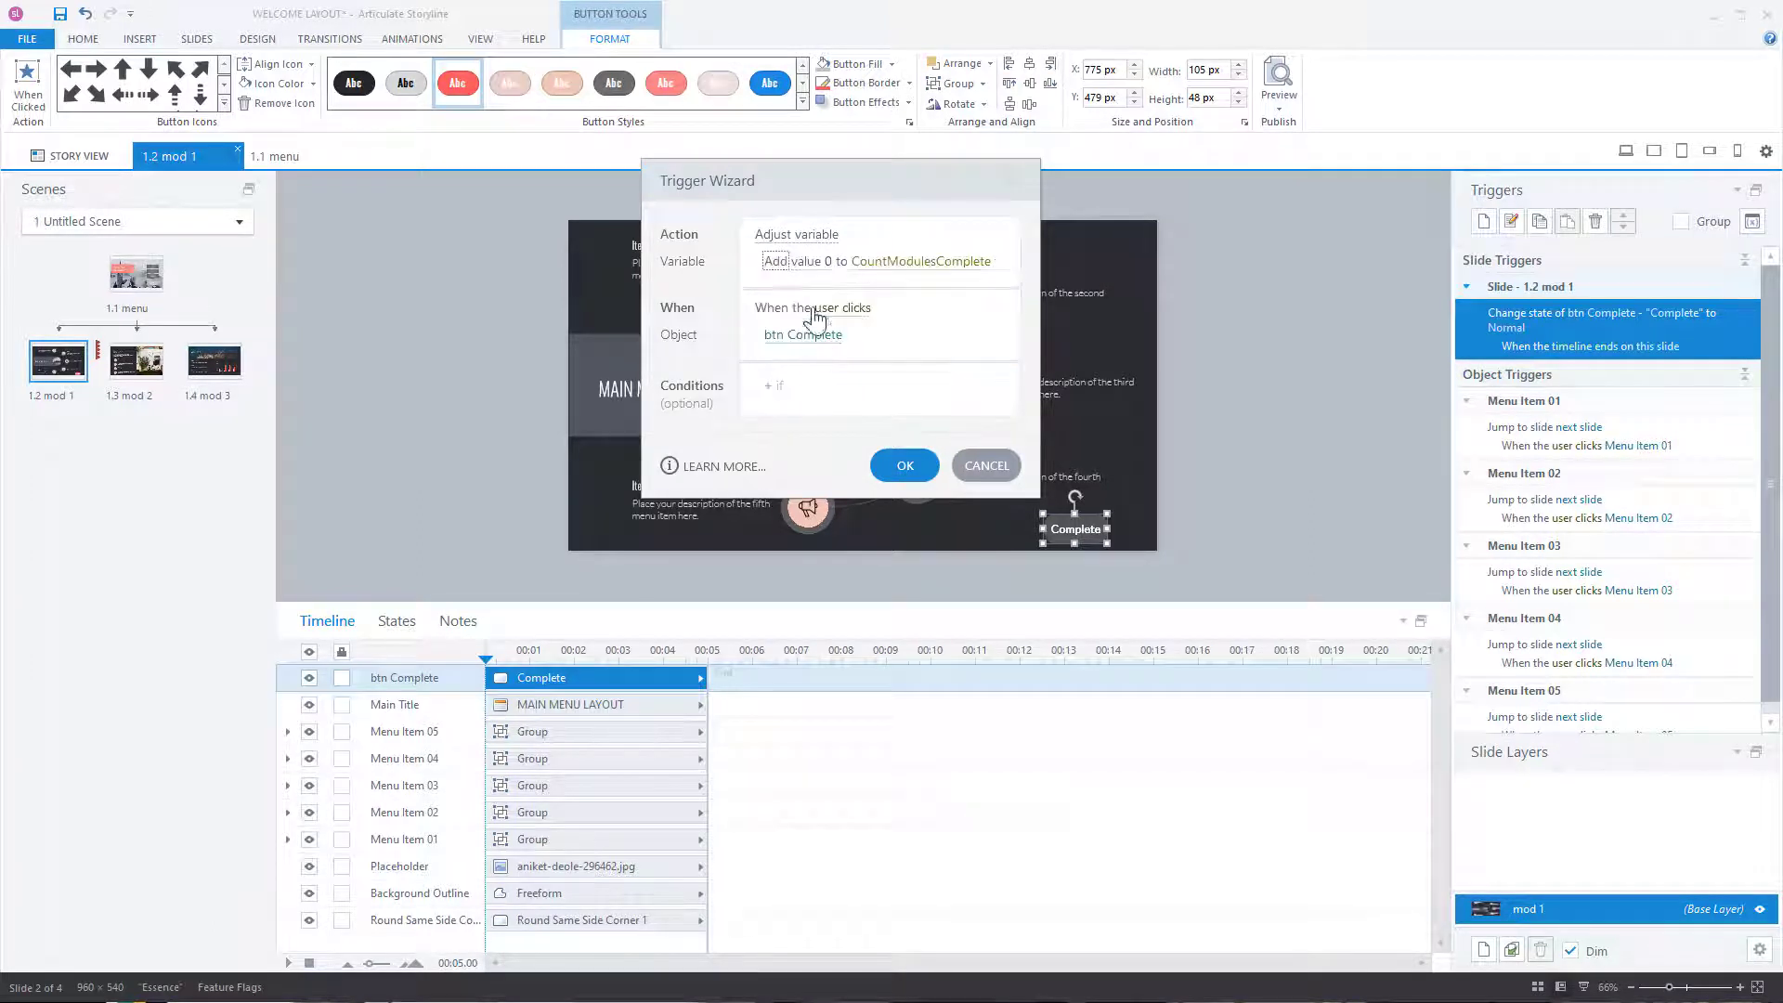
click(829, 261)
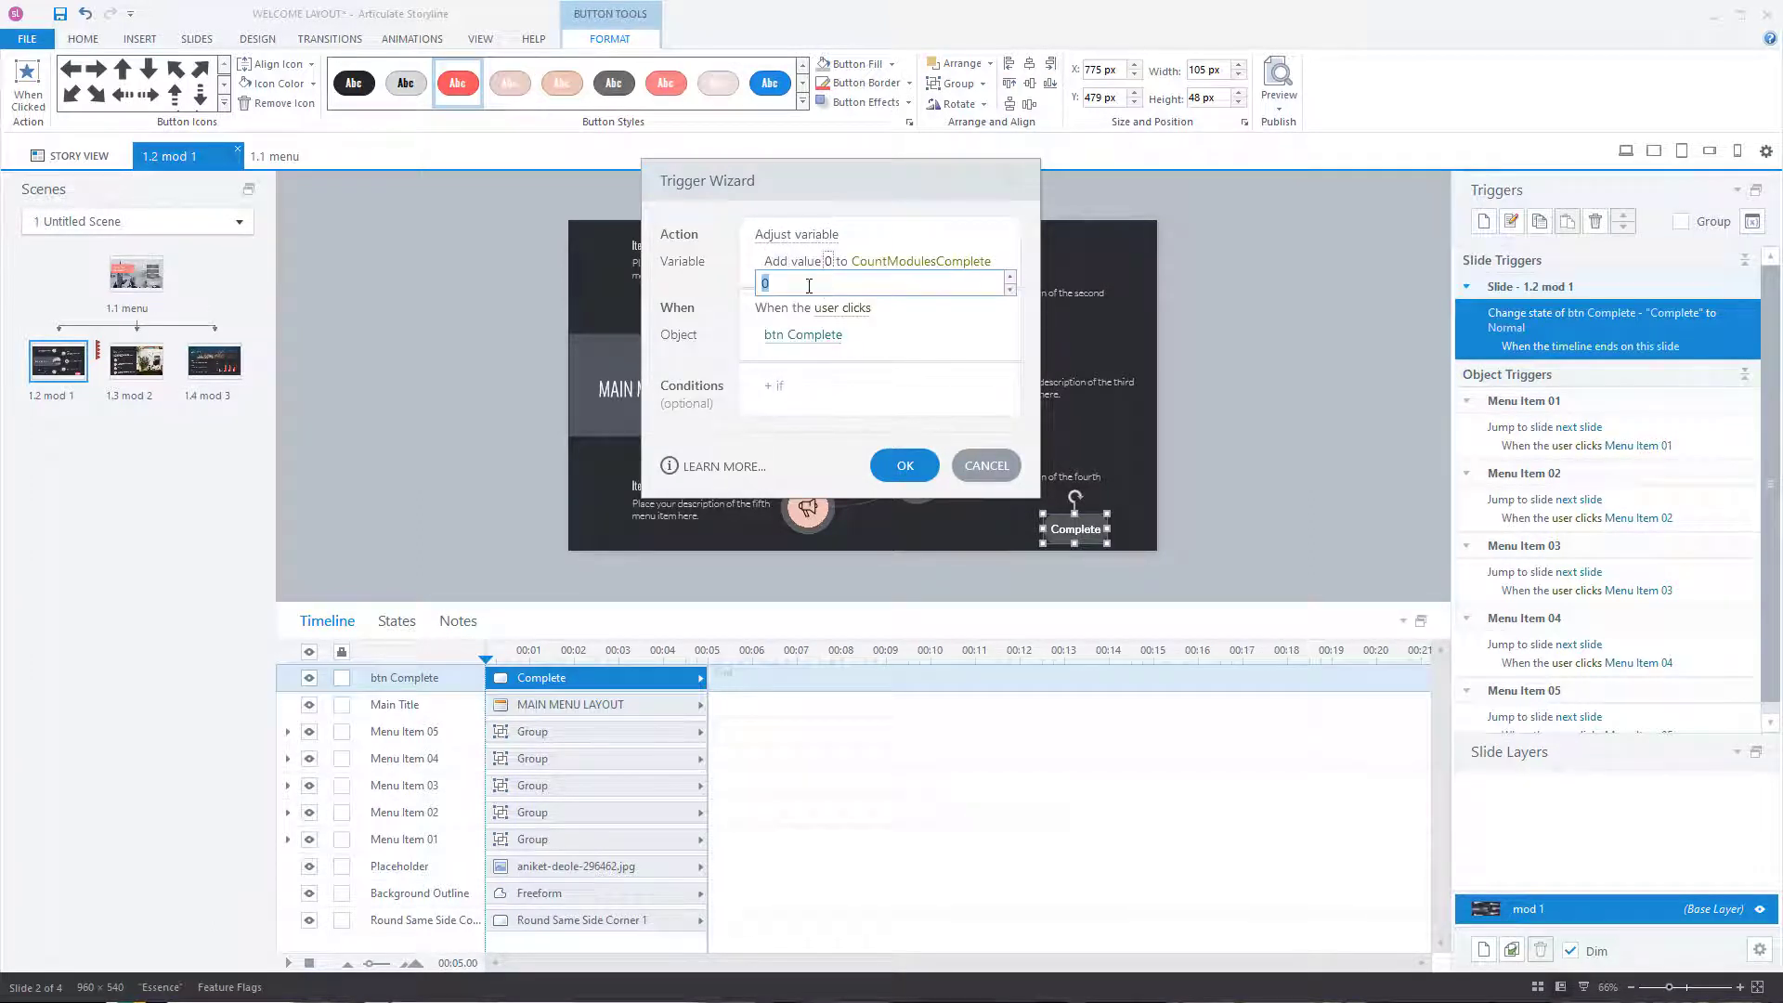
text(1)
click(901, 467)
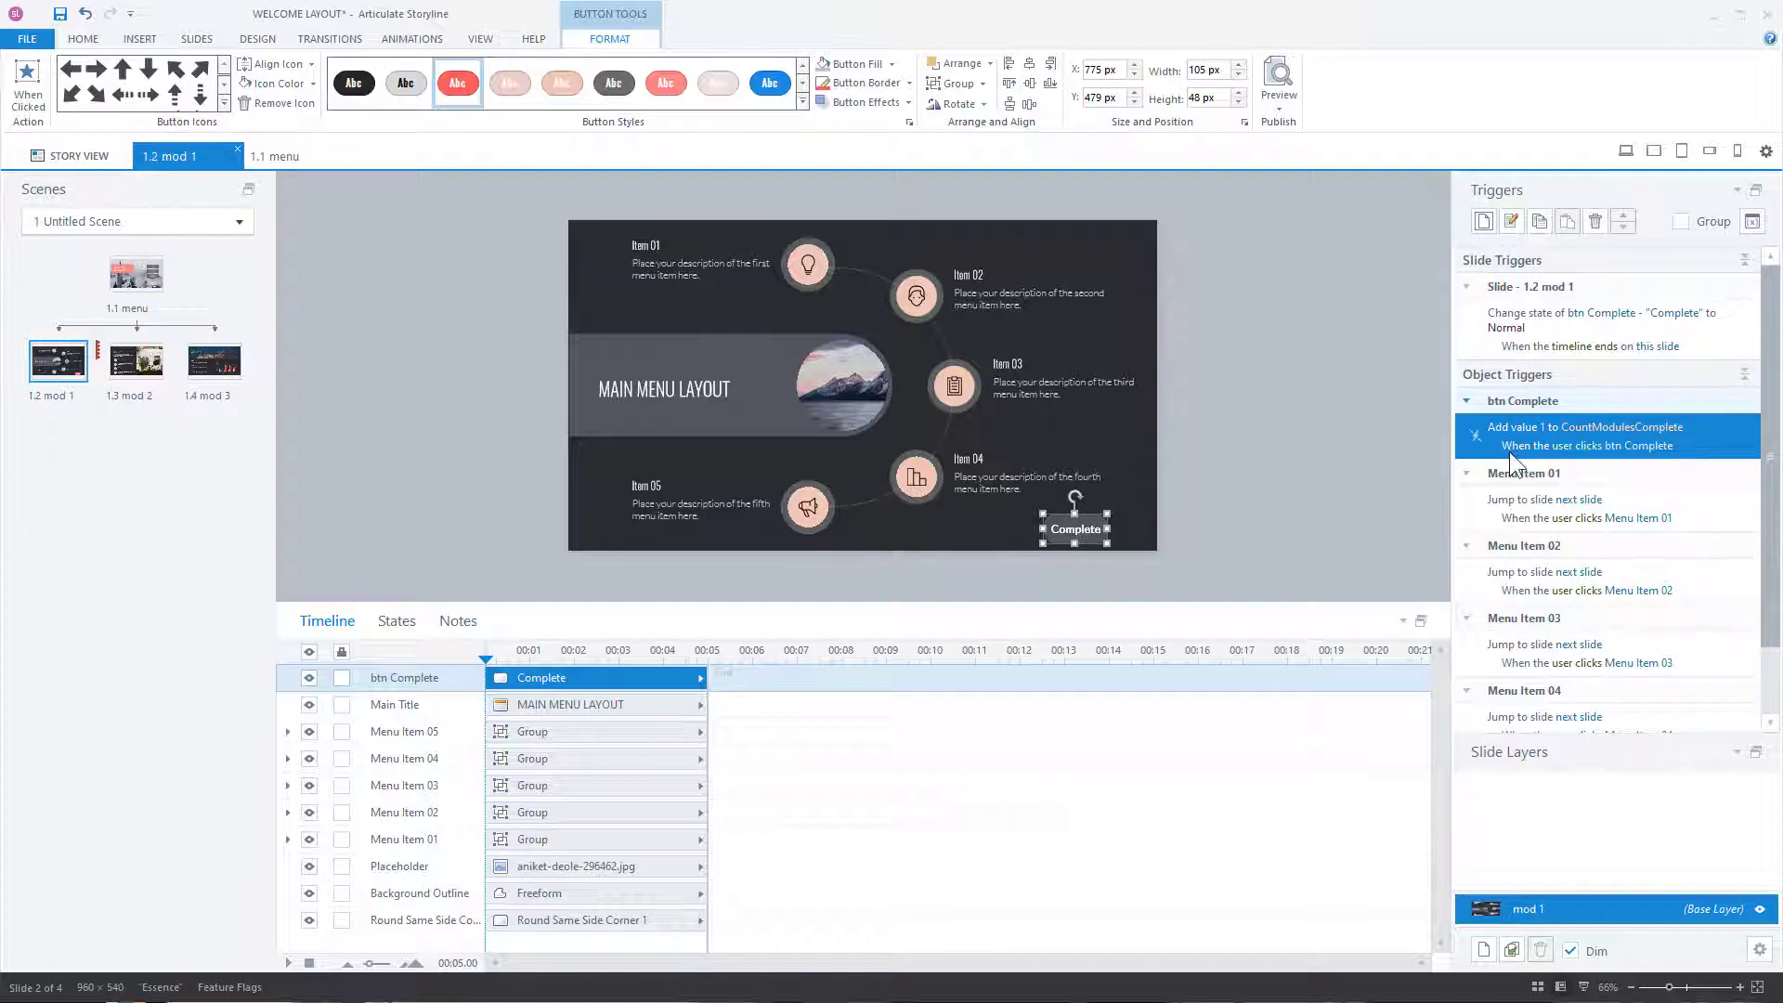
Step: Add a second trigger that jumps to slide 1.1 menu when the user clicks btn Complete
click(1484, 222)
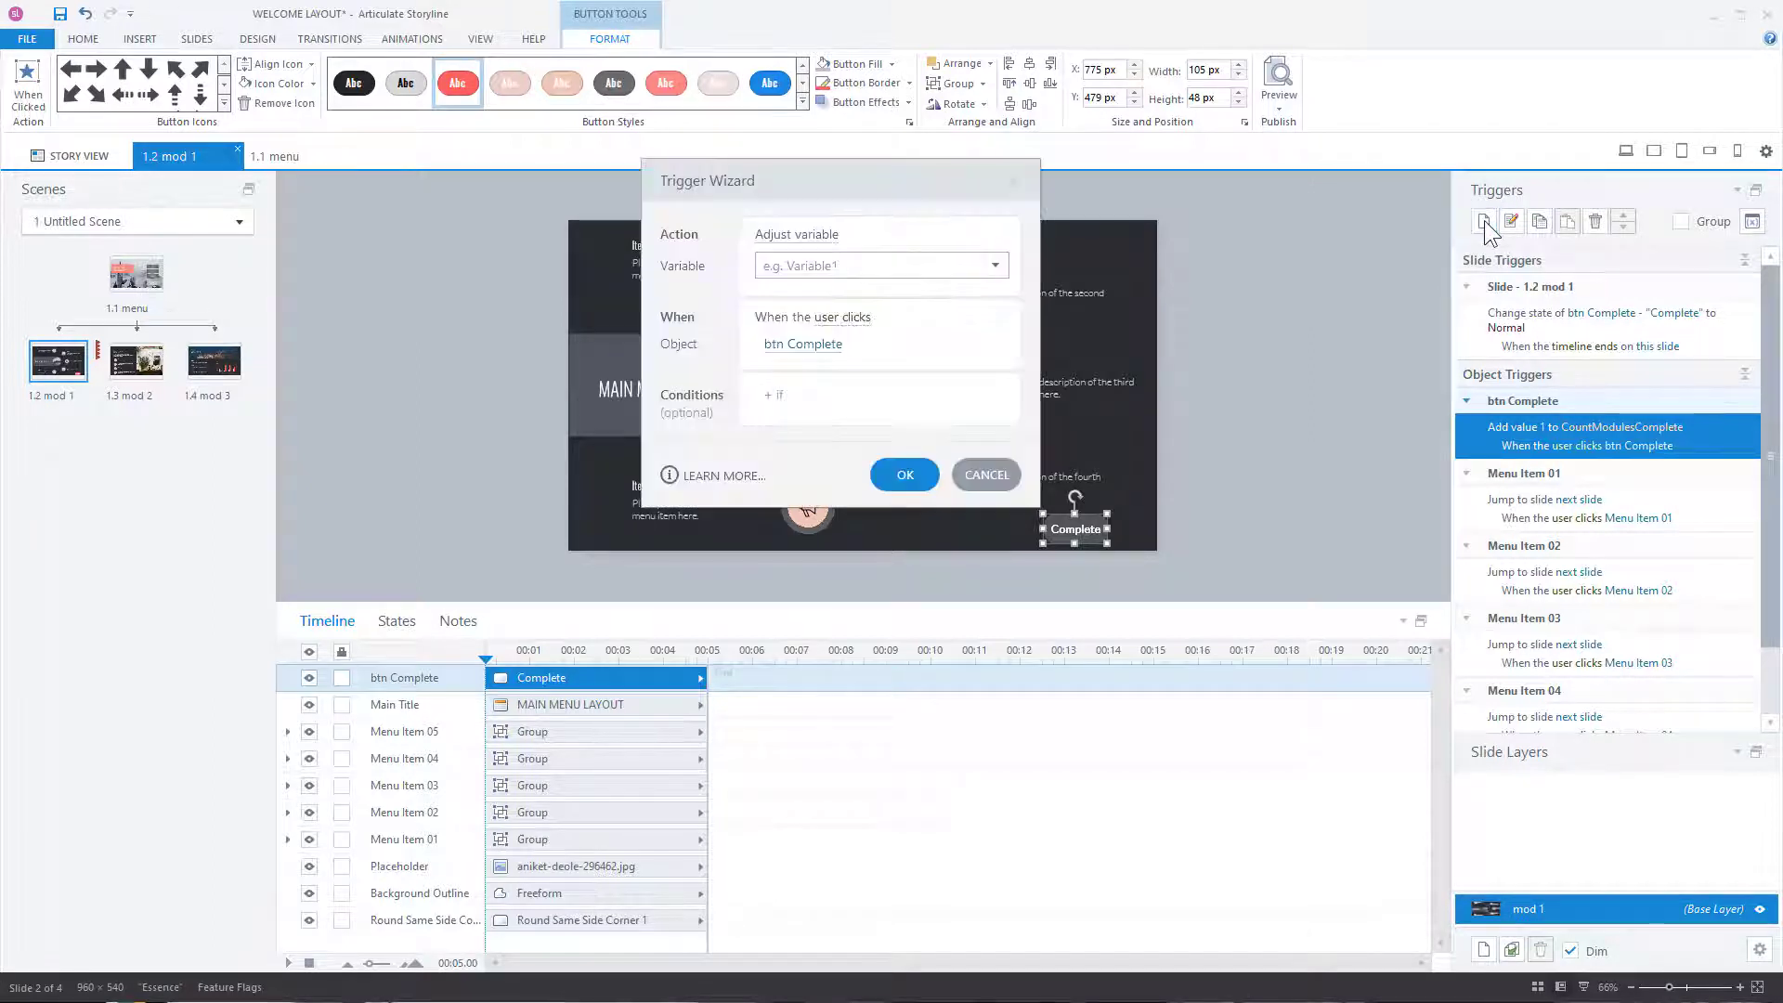
click(814, 241)
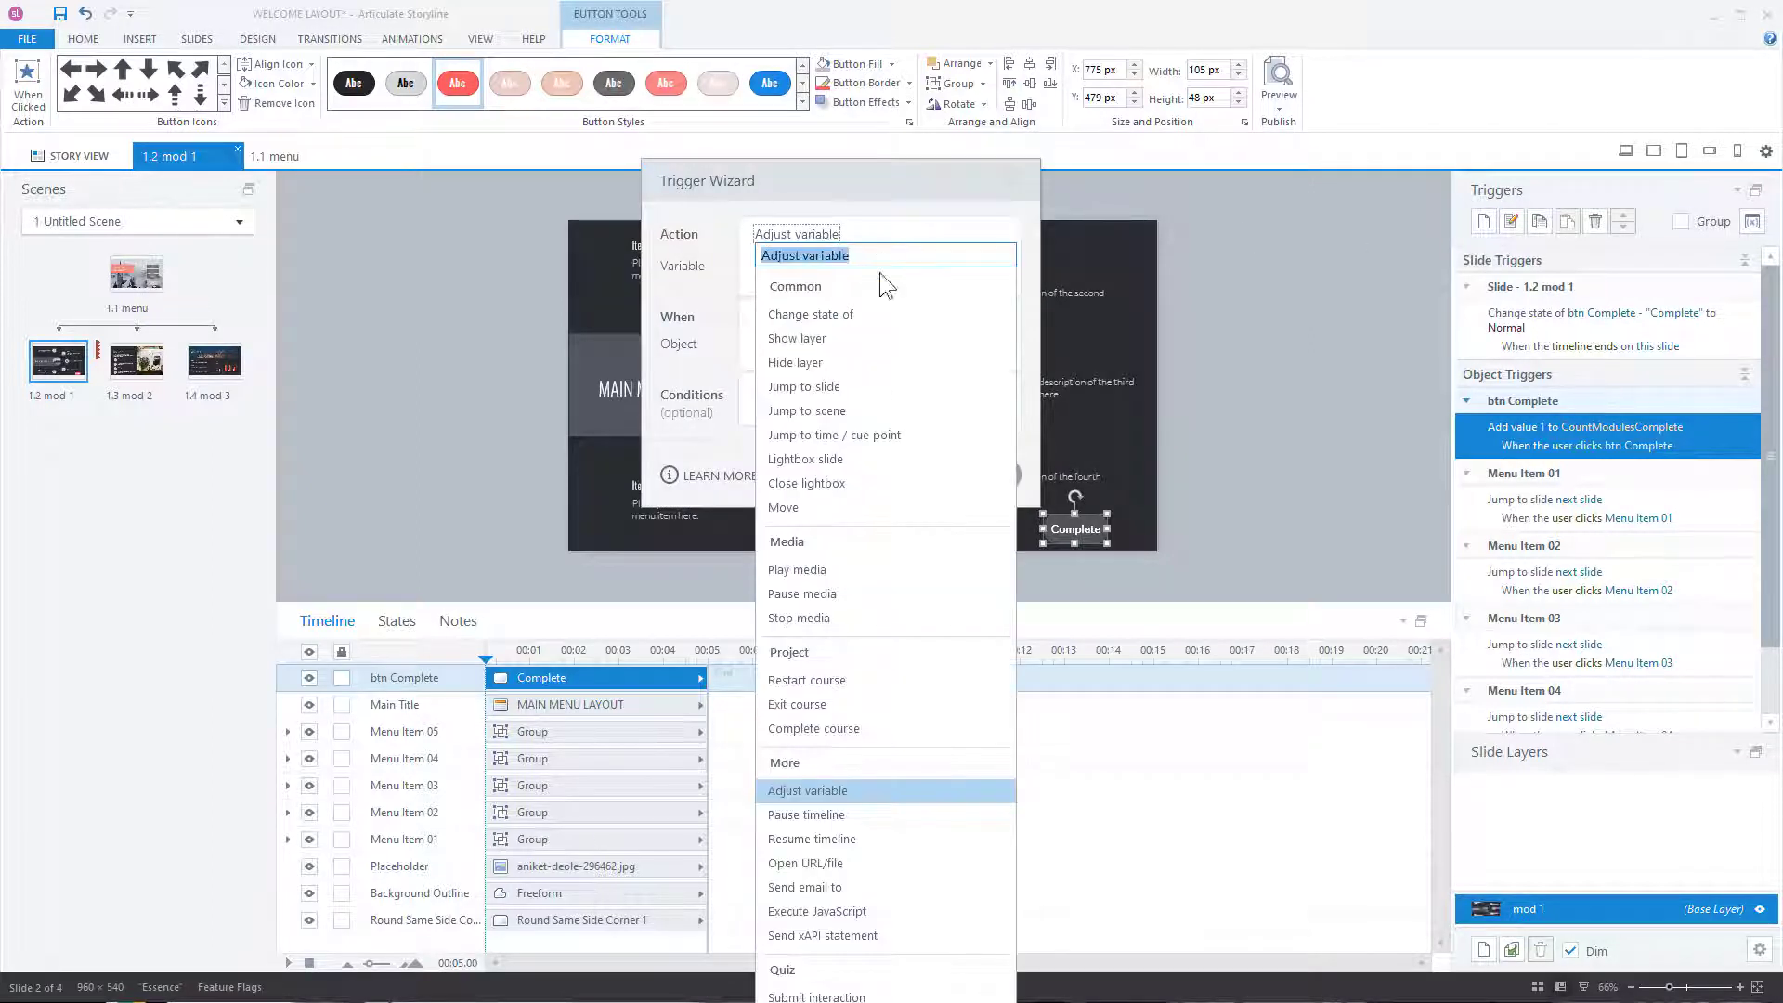
click(811, 394)
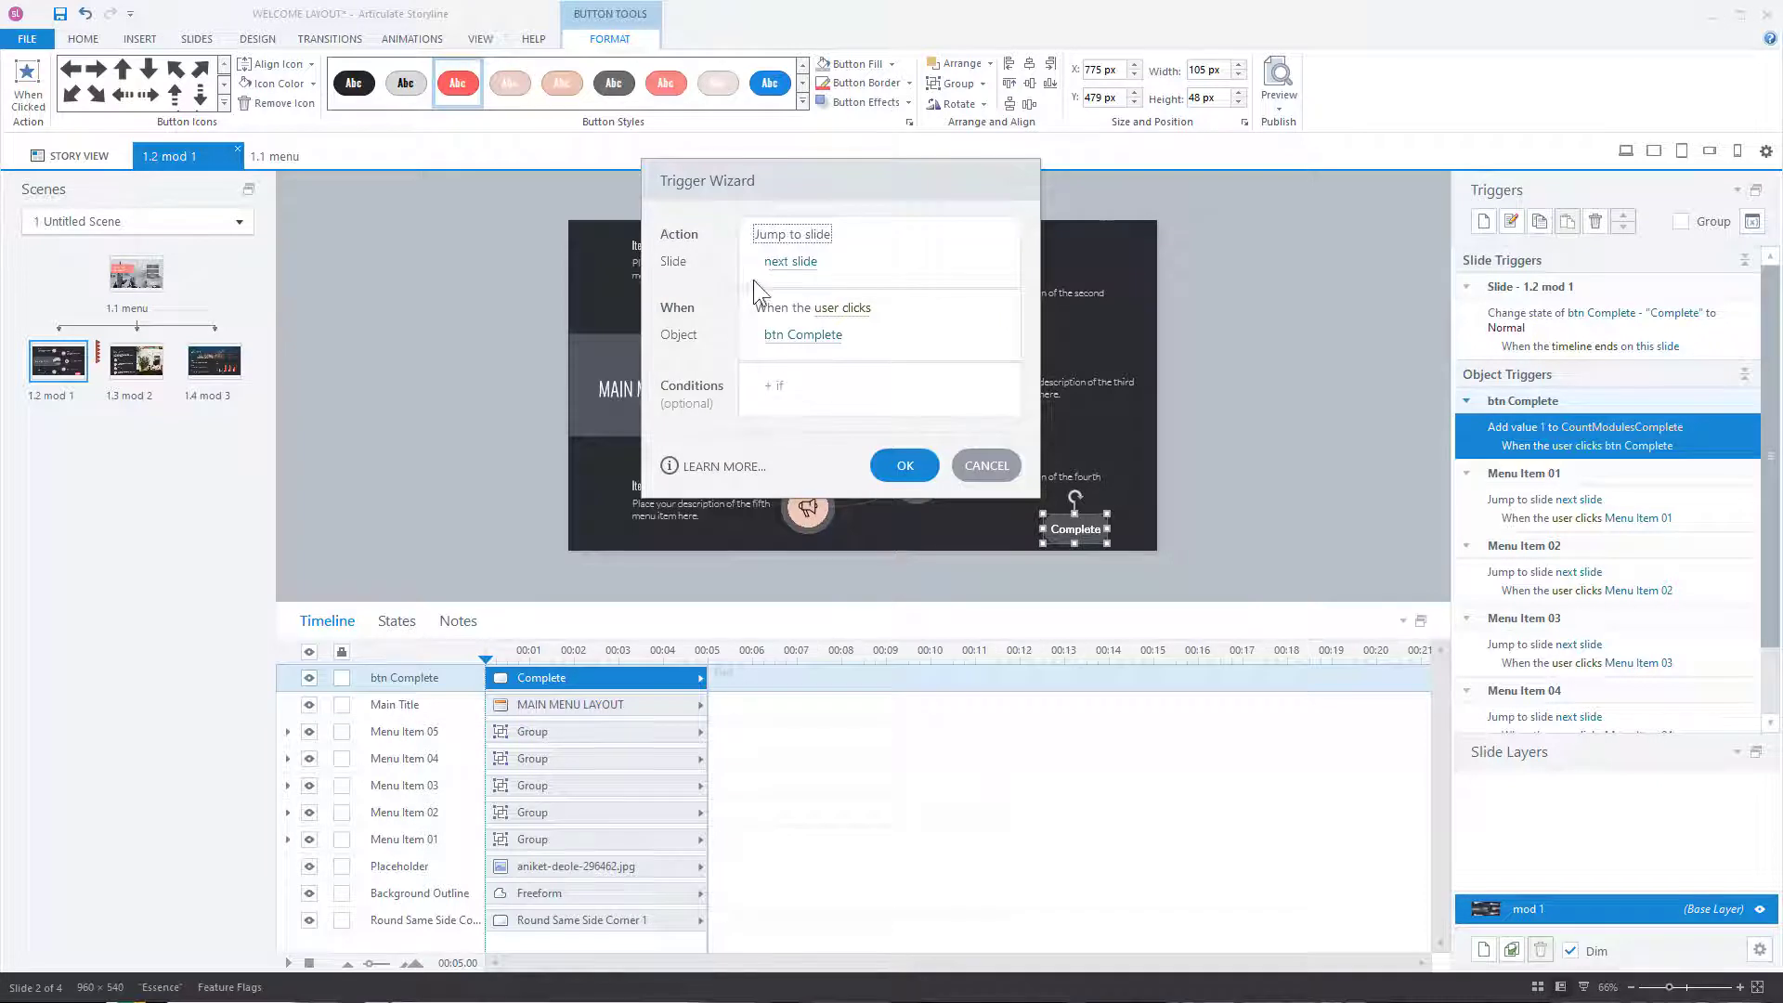
click(786, 271)
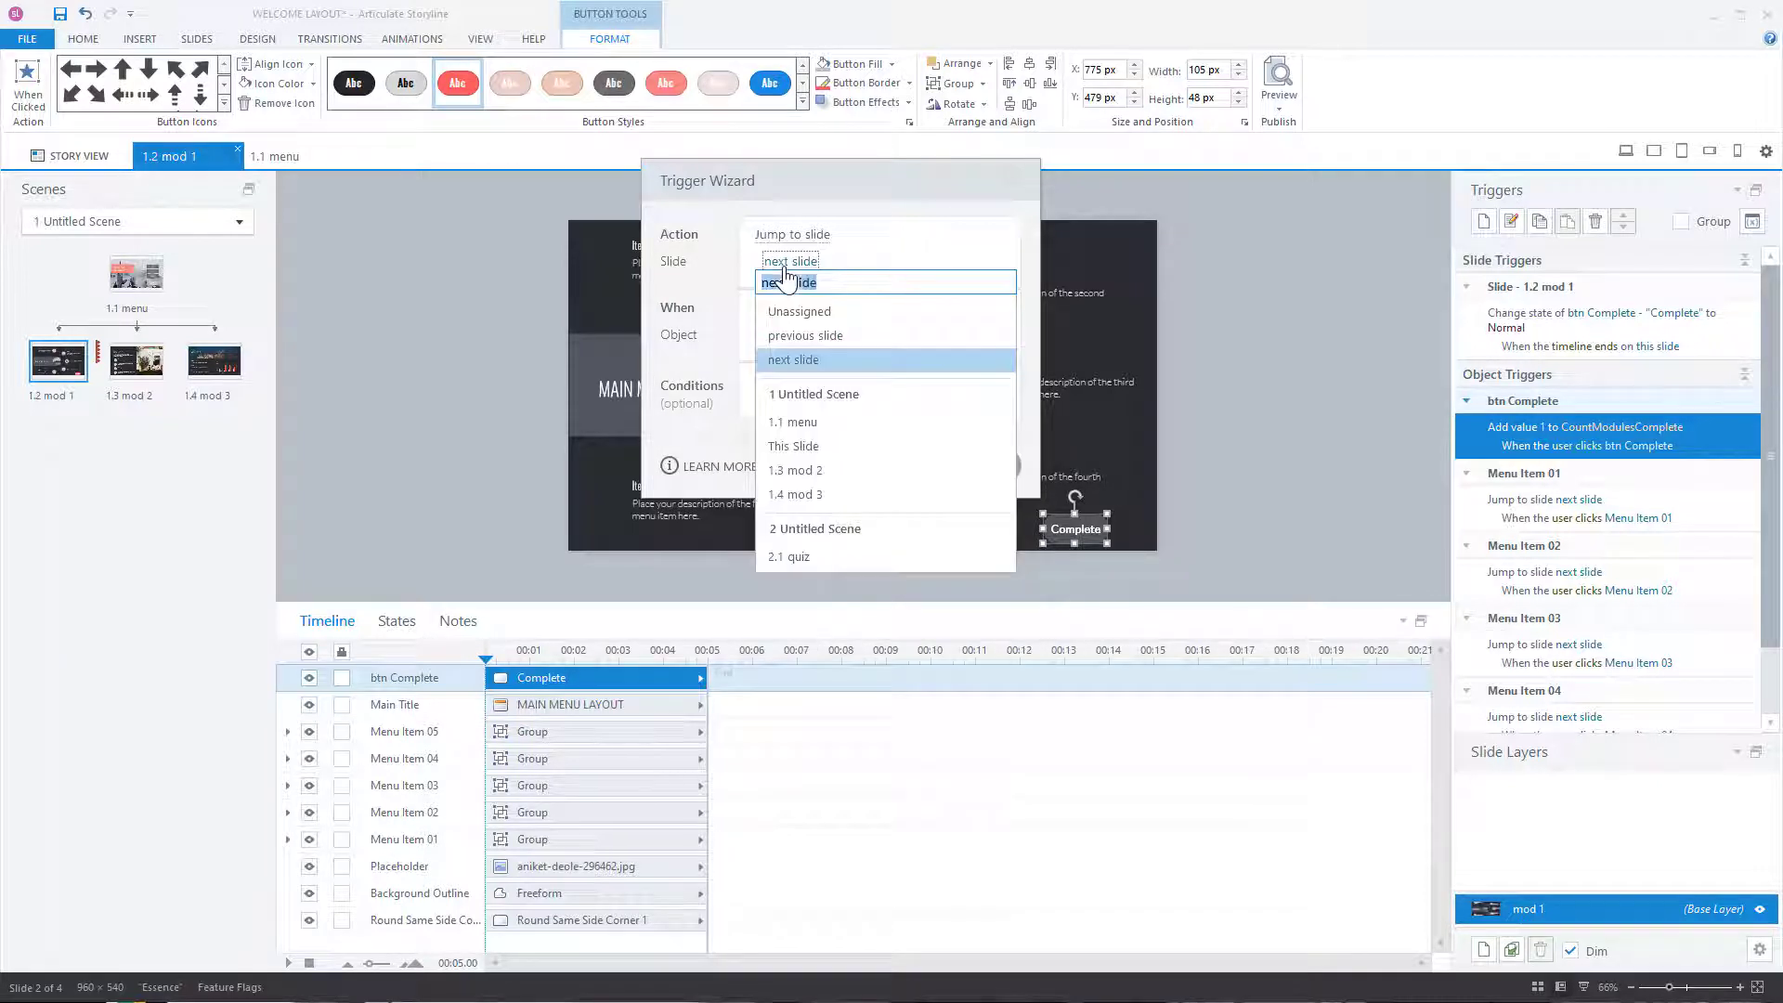
click(795, 422)
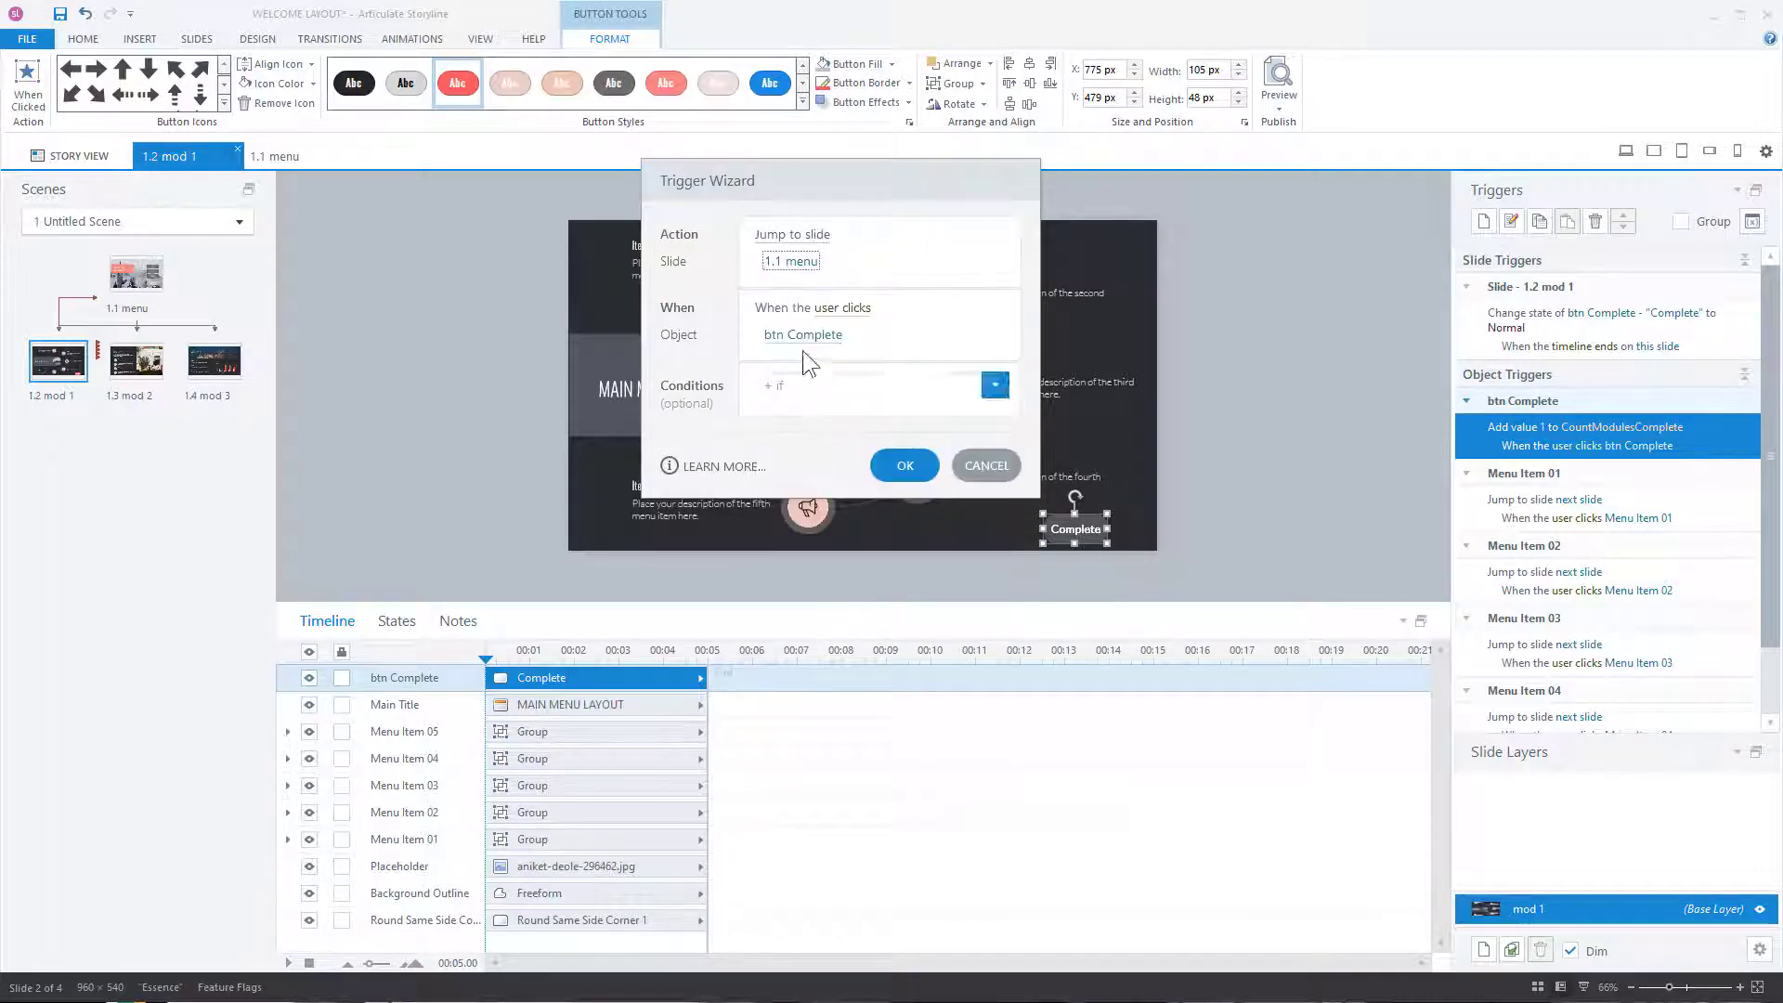
click(898, 461)
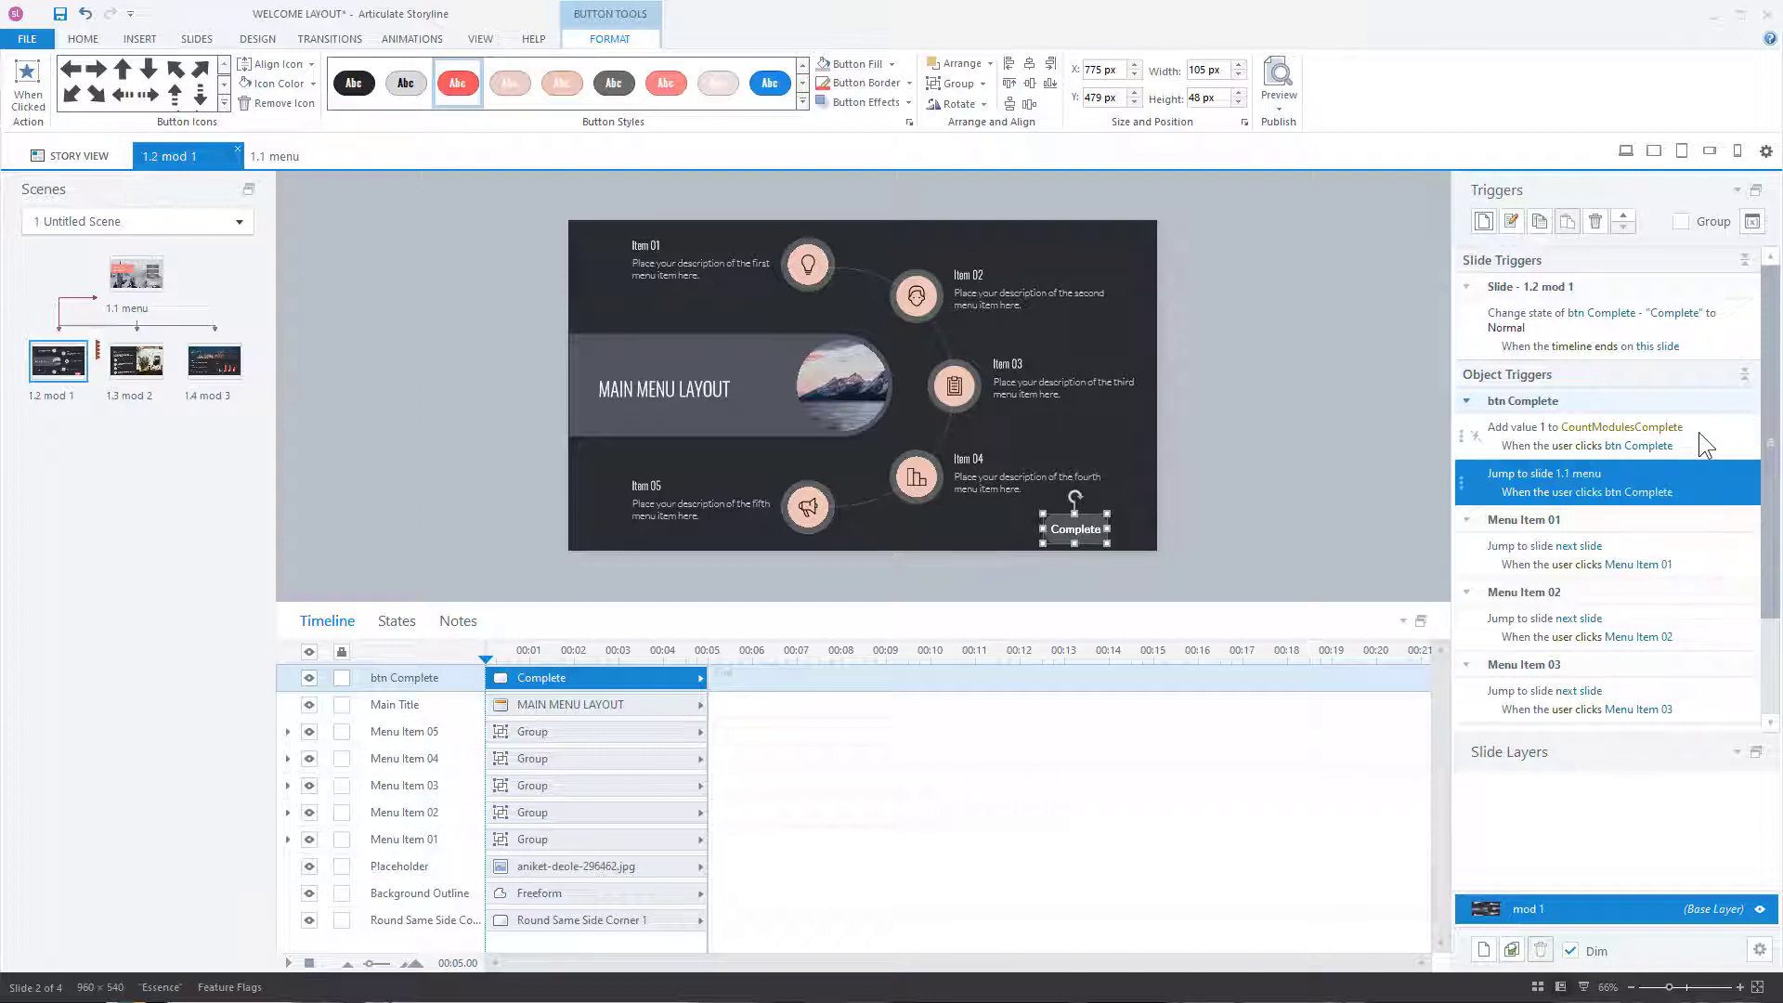
Step: Open the 1.1 menu slide and draw a small text box above and beside the MODULE 1 button
click(142, 283)
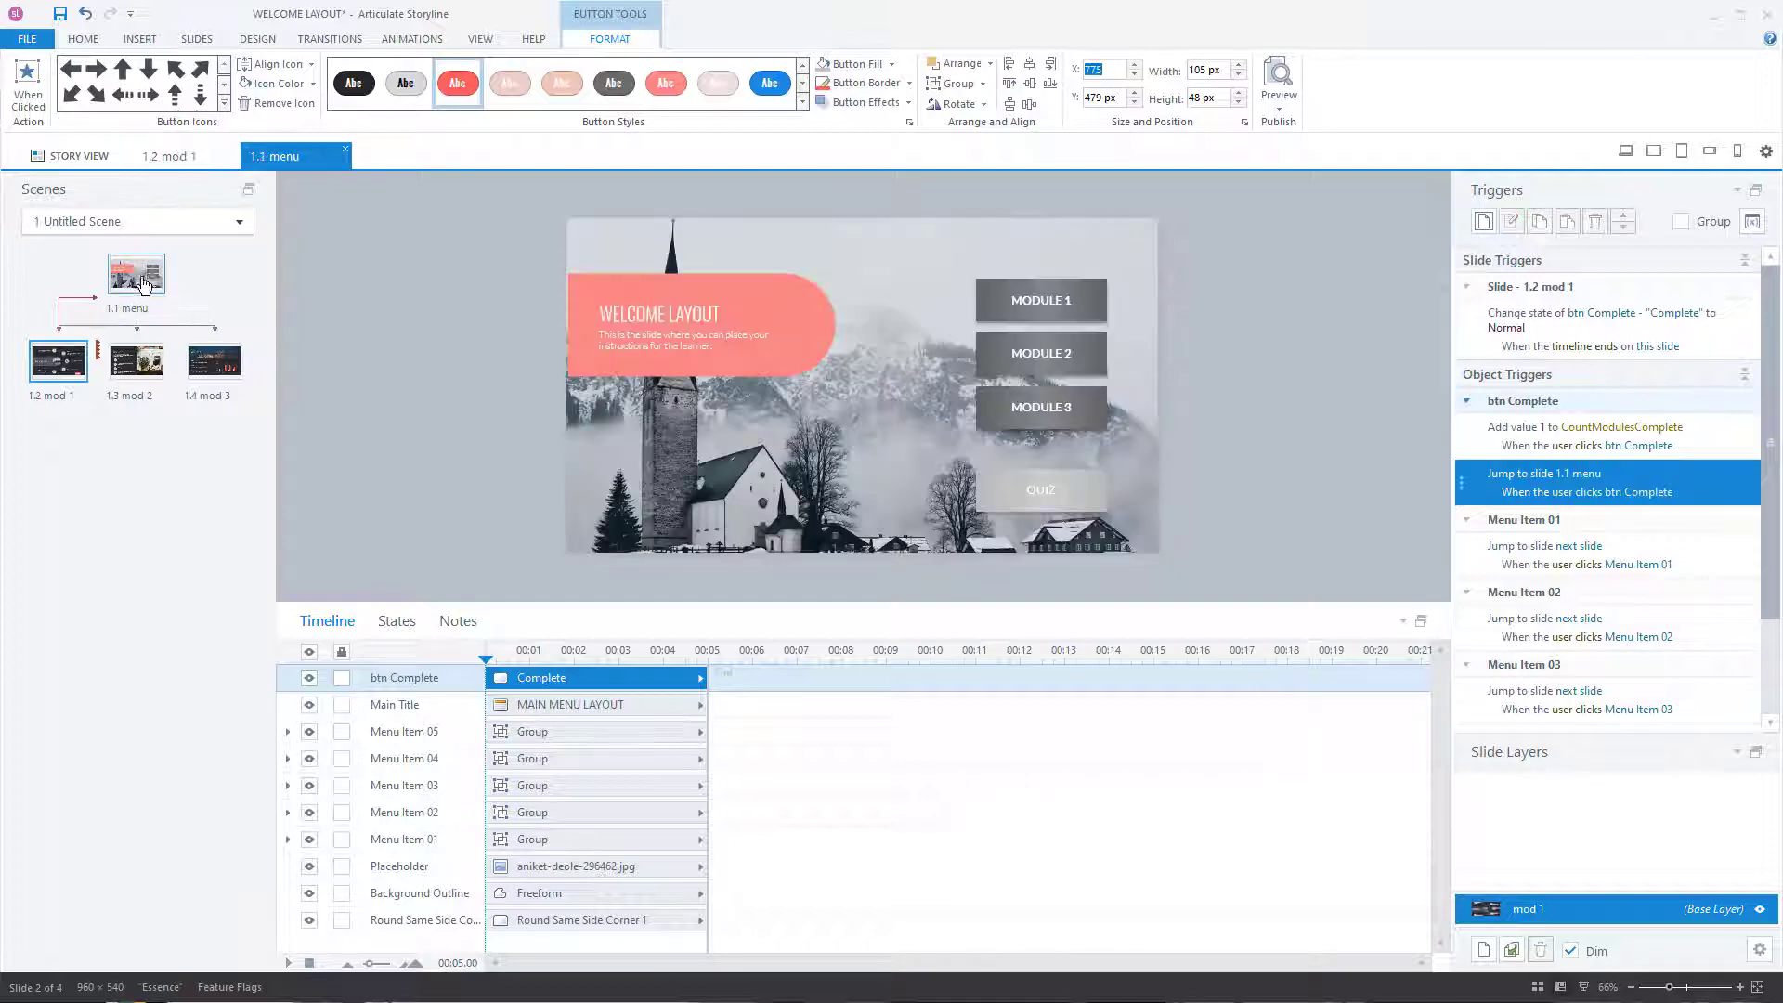
click(139, 39)
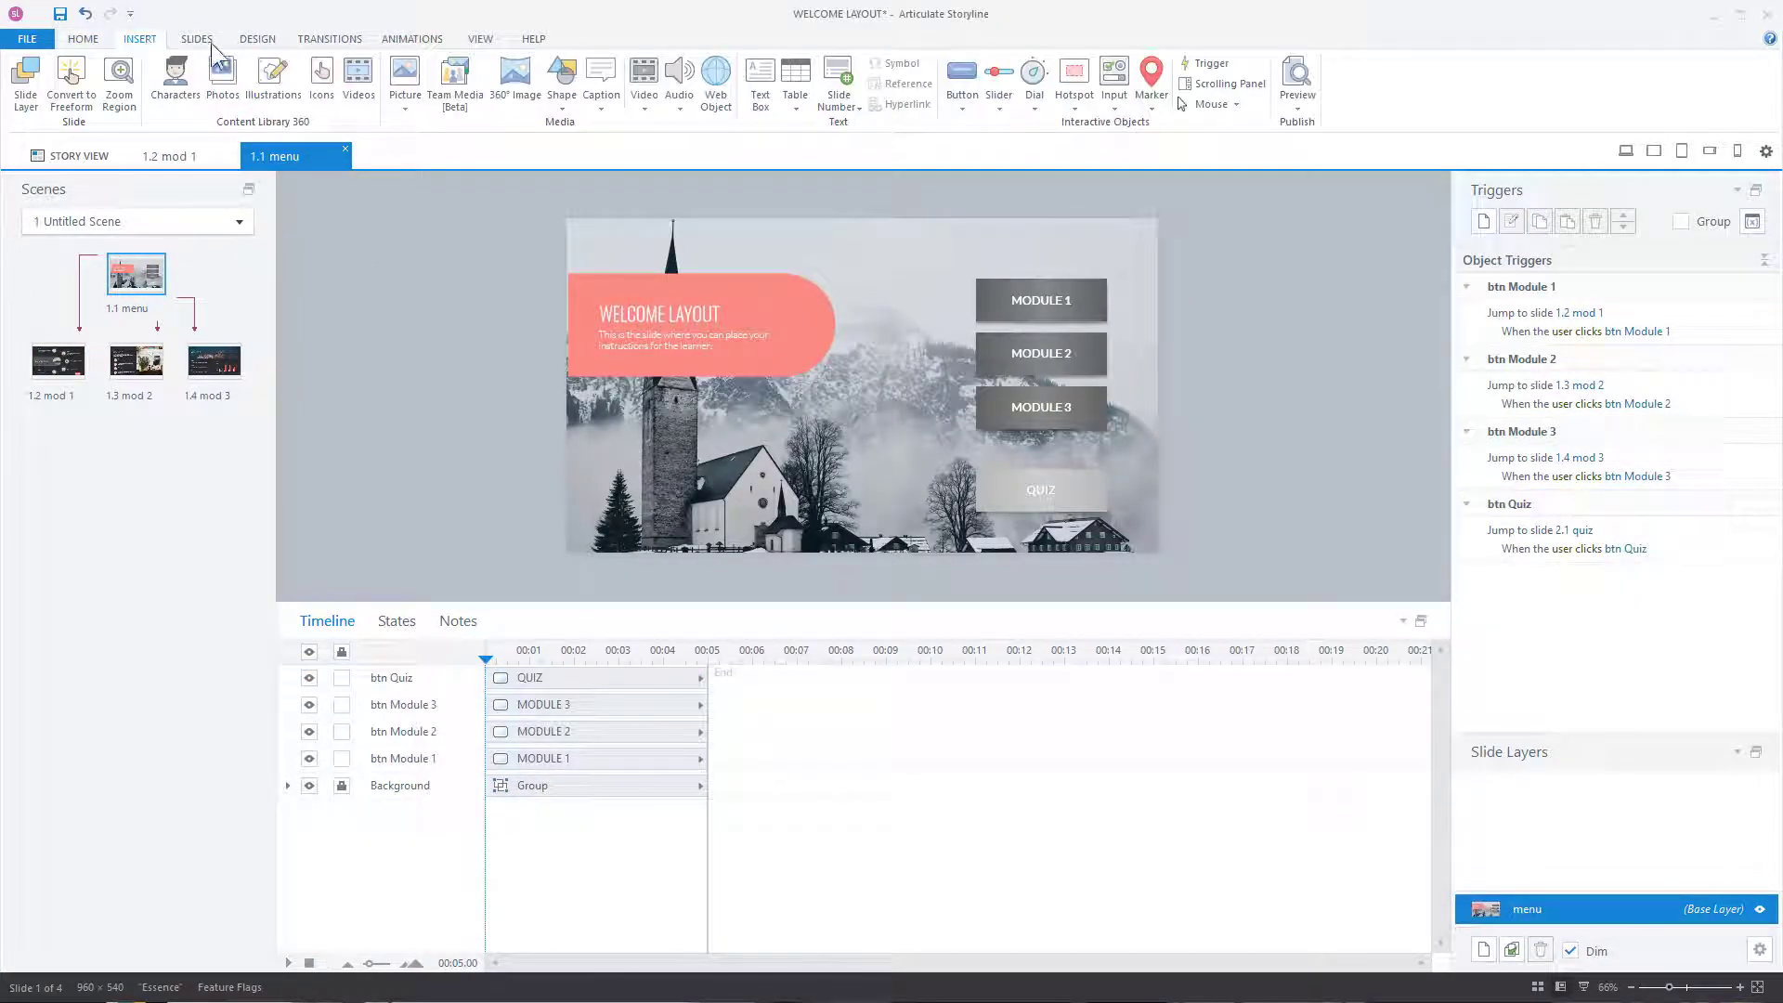
click(758, 83)
drag(877, 234, 957, 267)
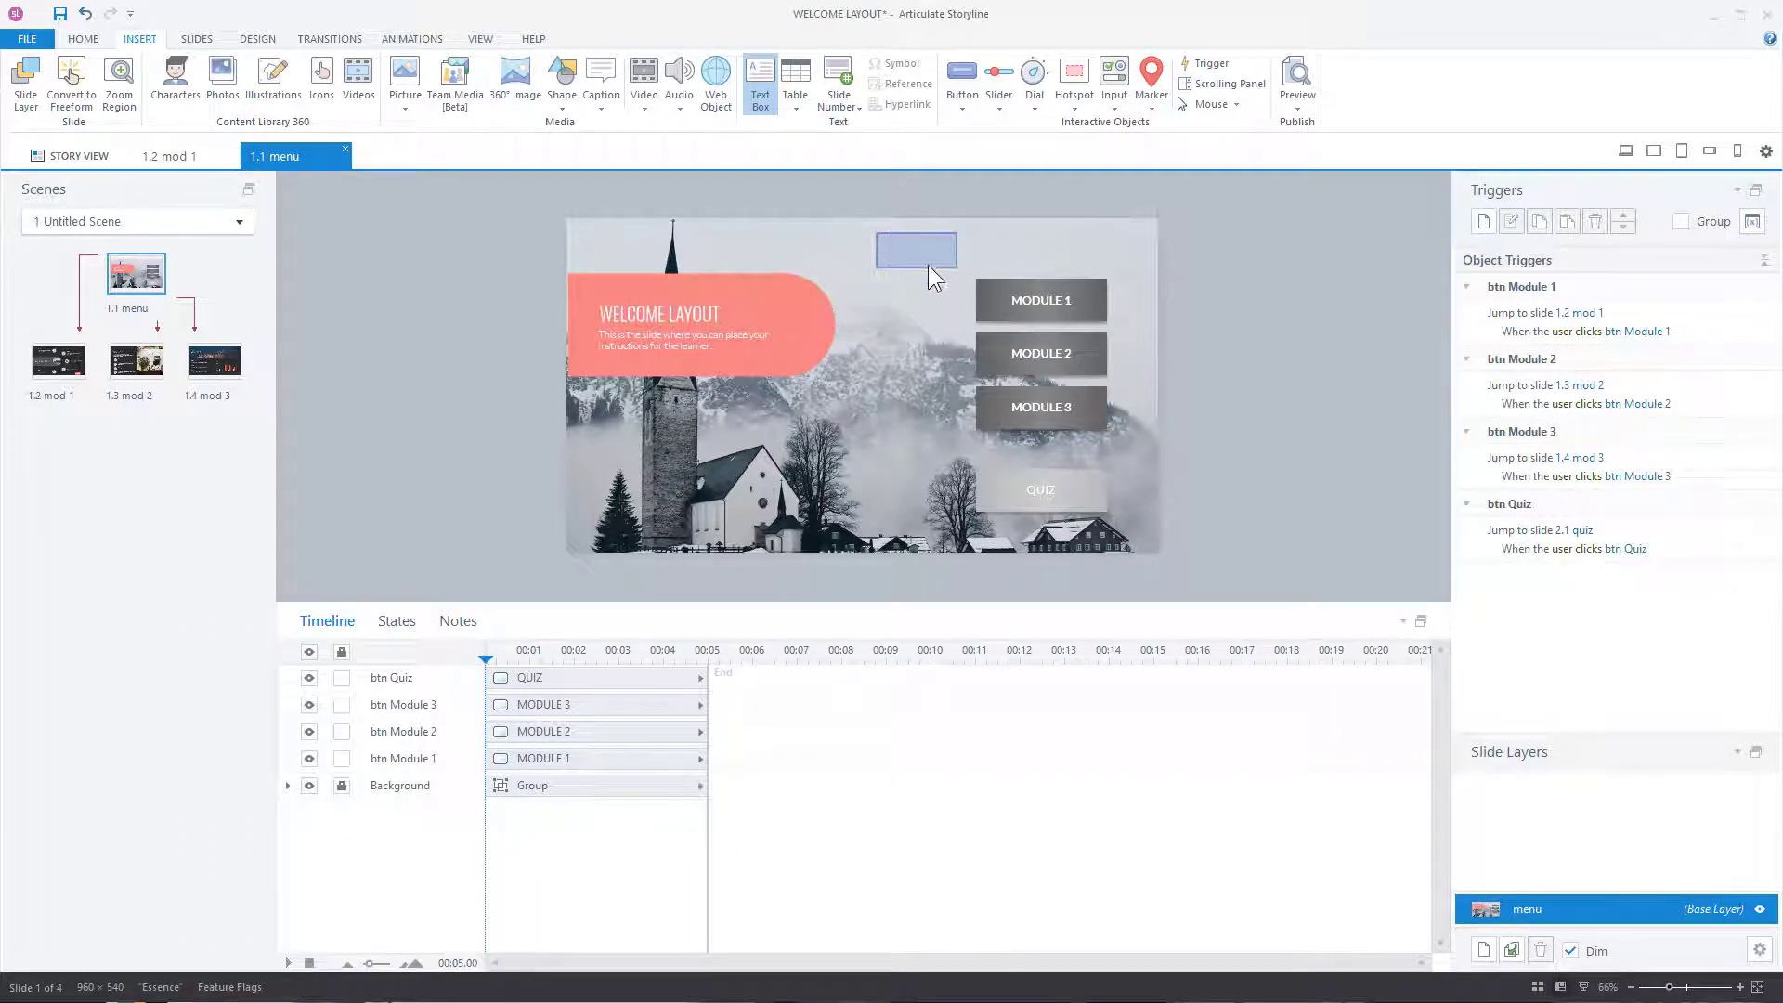
click(763, 82)
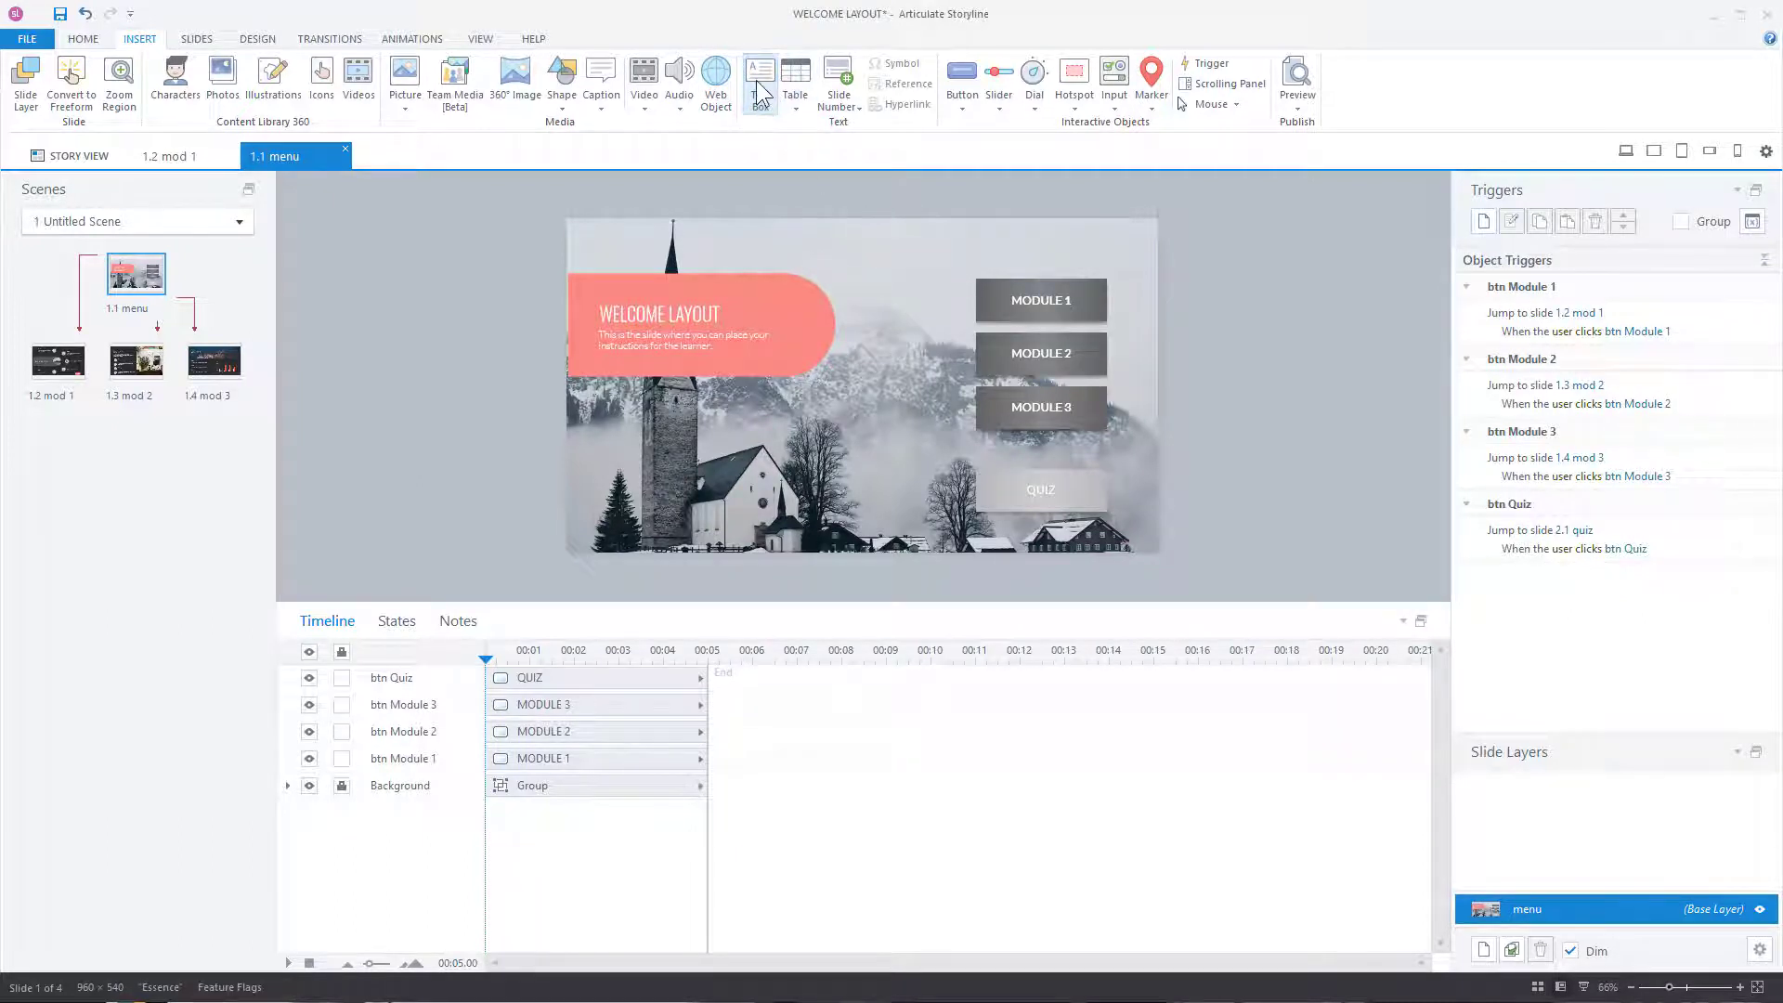
click(903, 259)
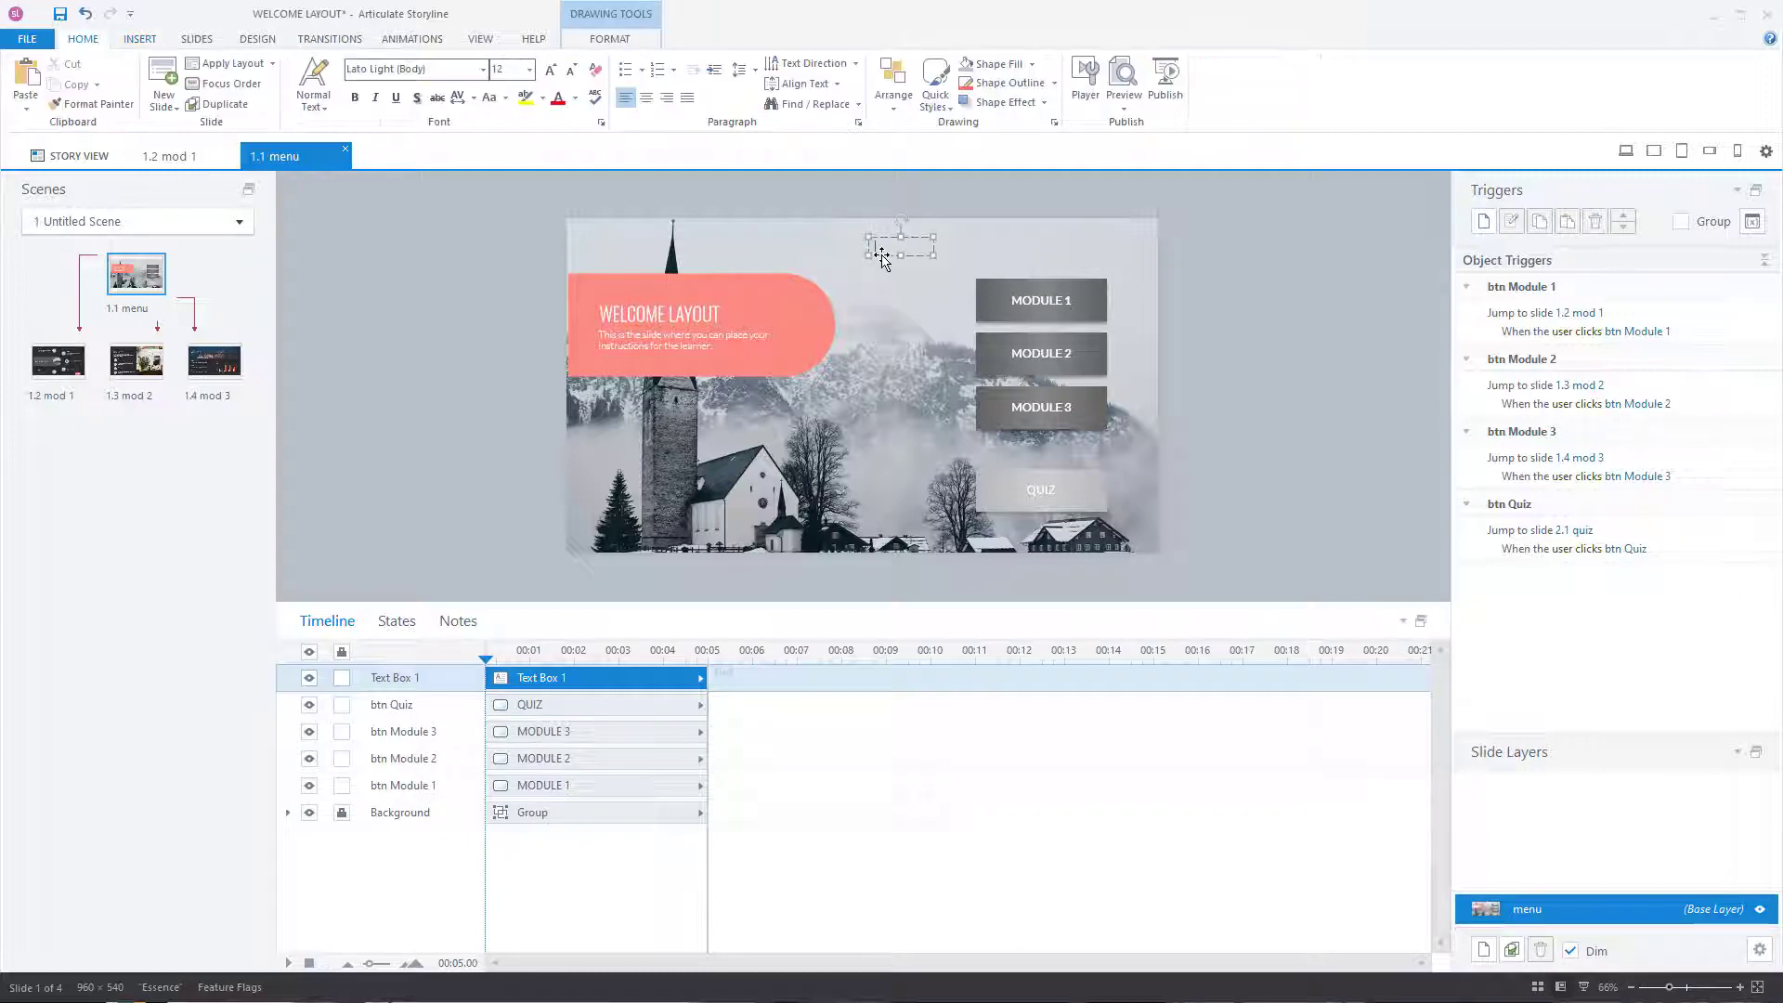
Step: Fill the text box with "count = " followed by a reference to the CountModulesComplete variable
click(141, 47)
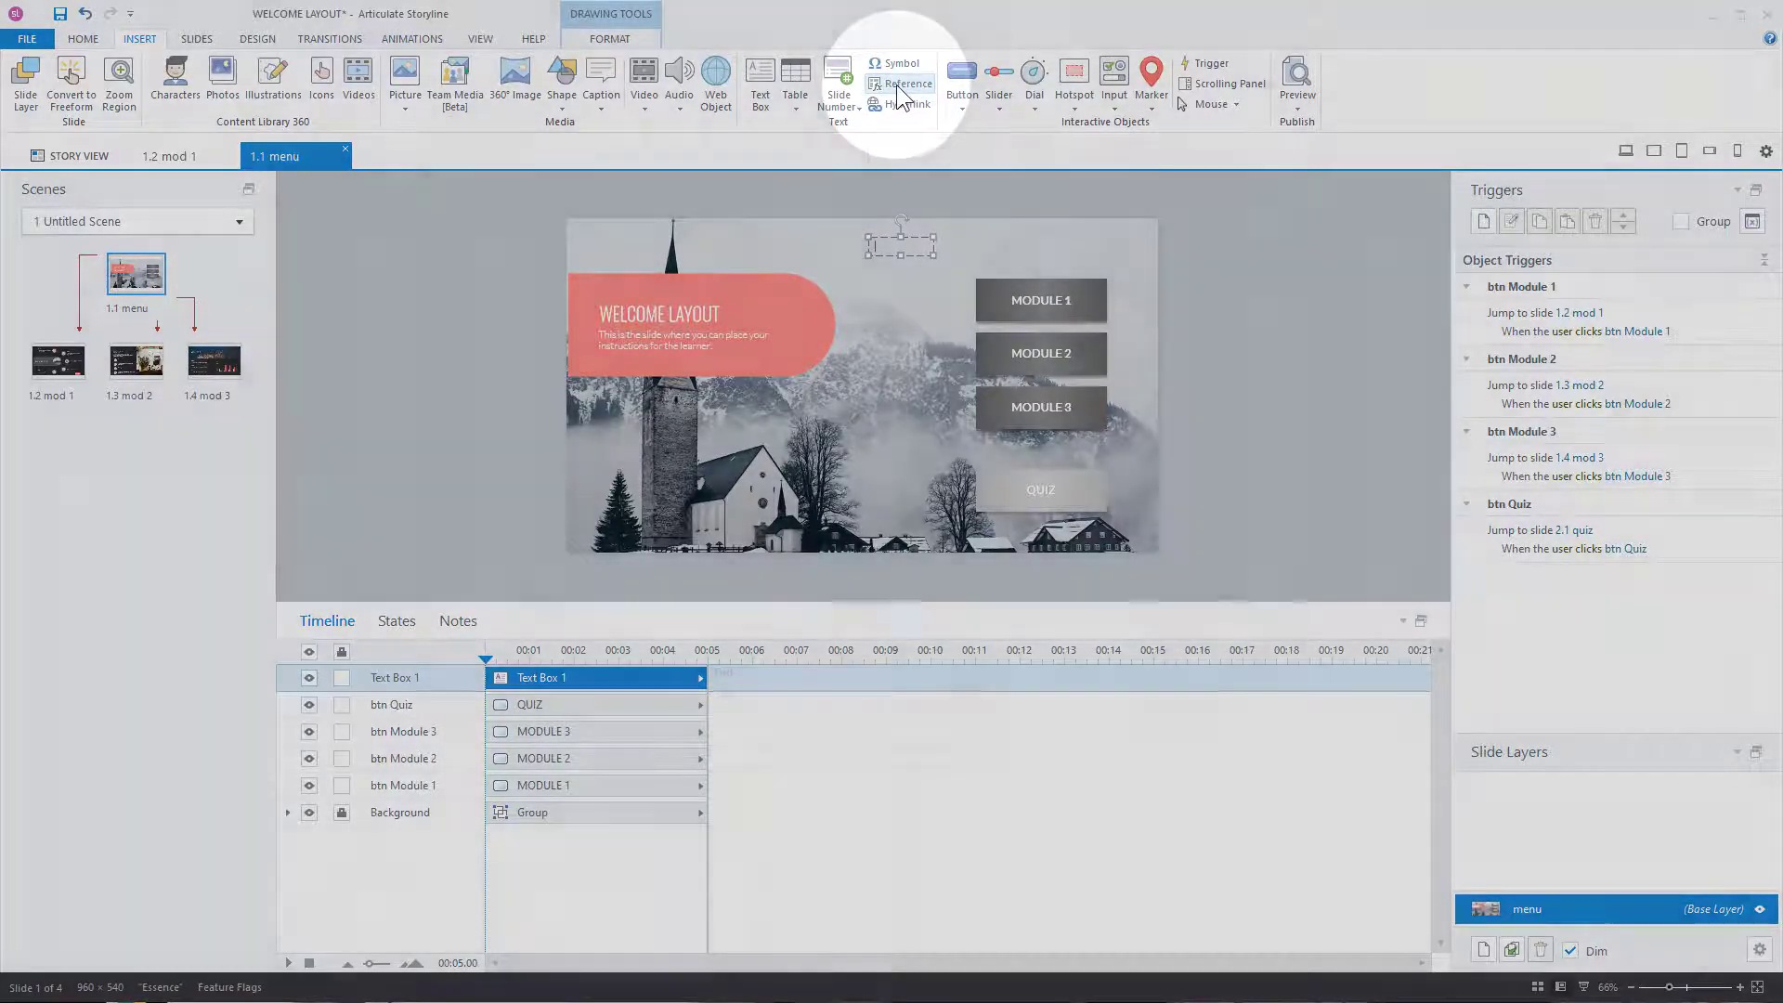
click(897, 86)
click(1070, 705)
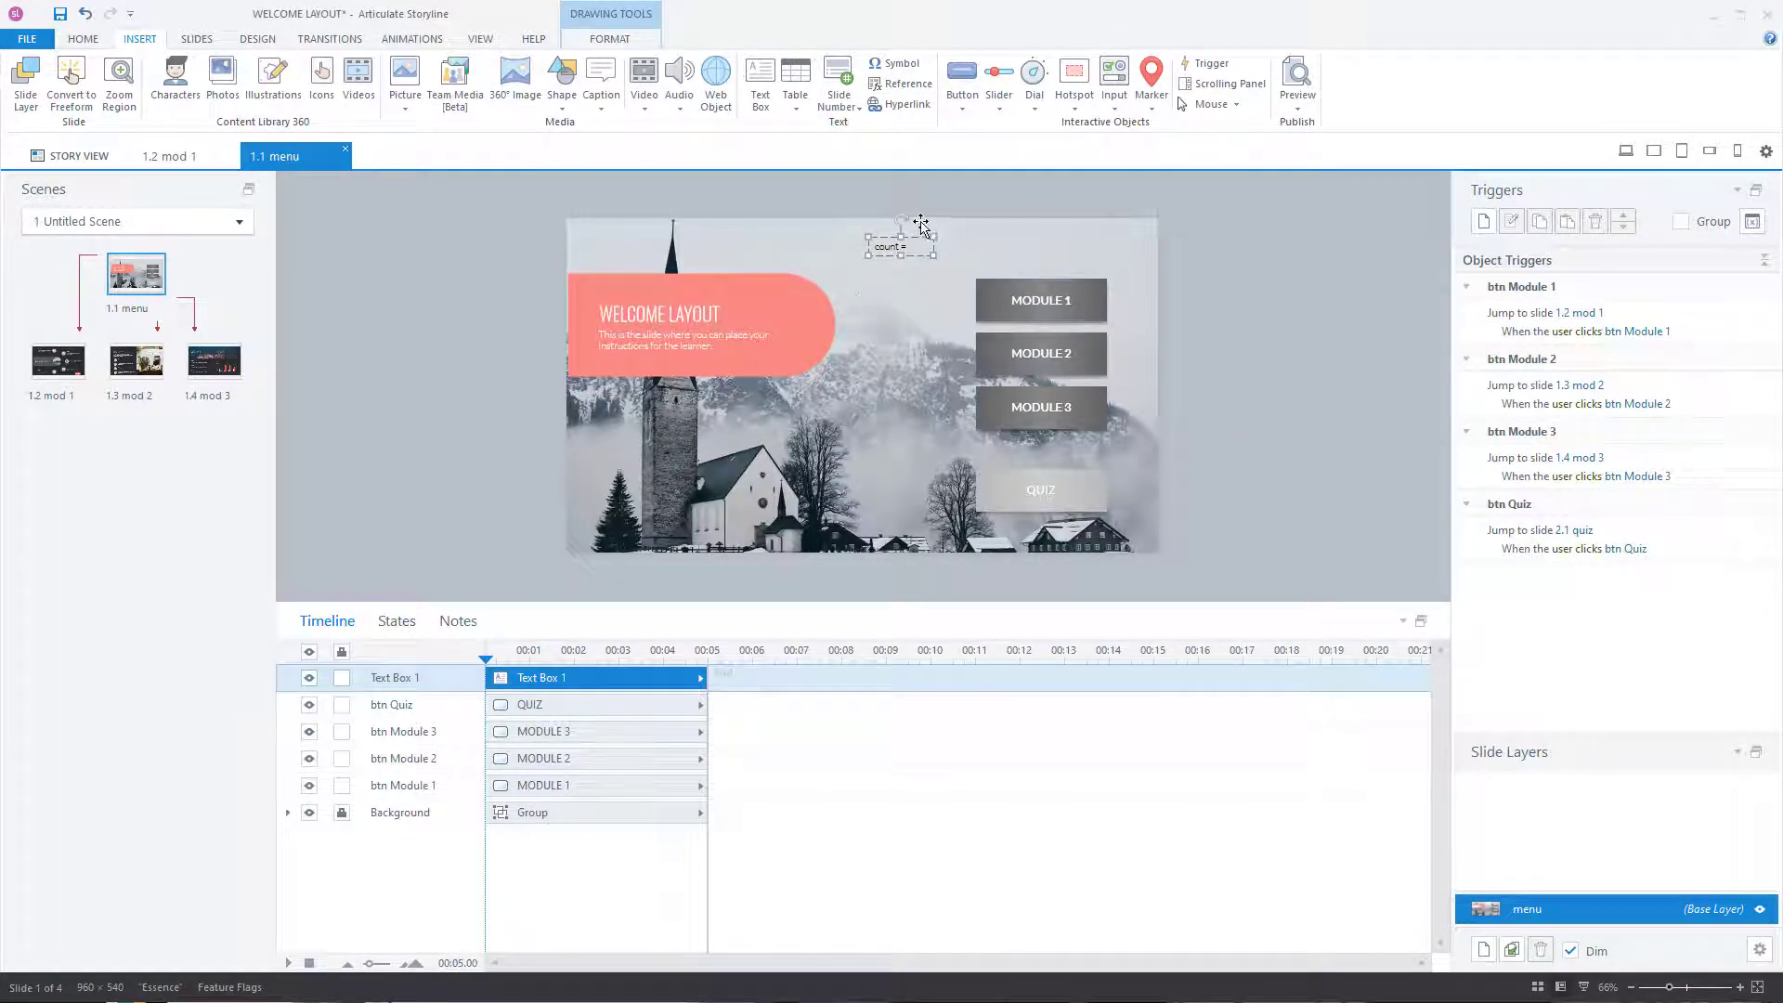
click(899, 84)
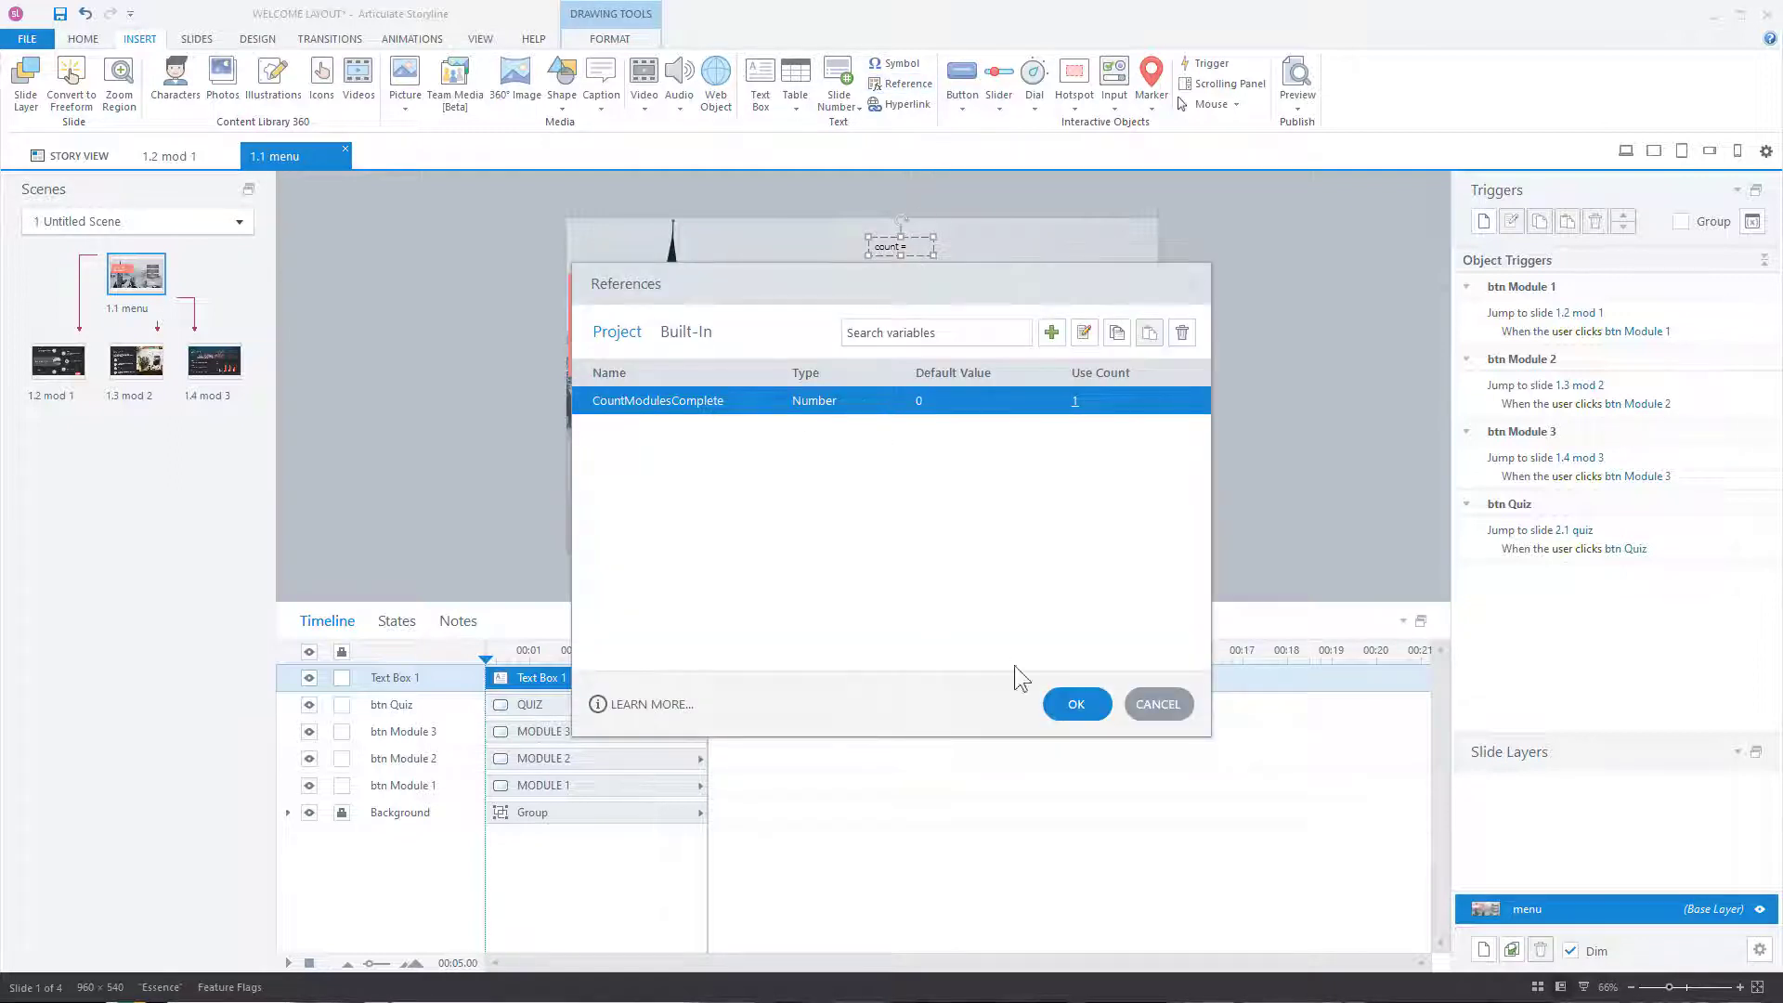
click(1075, 704)
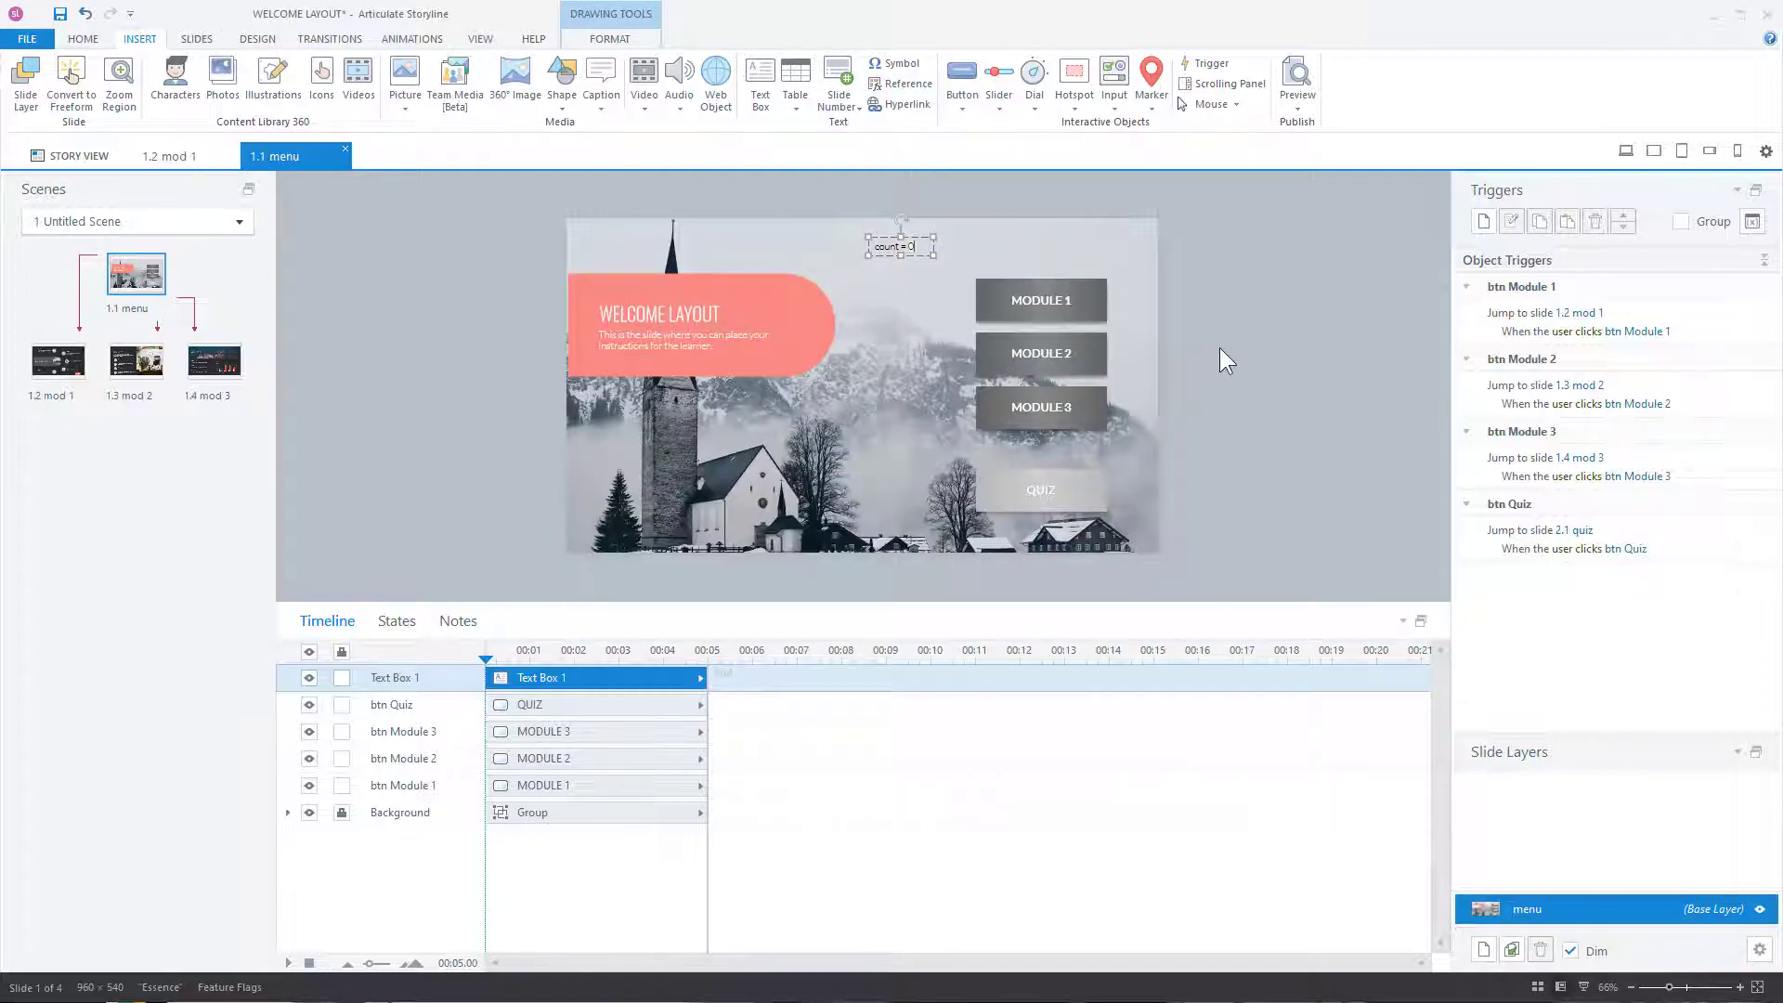
click(1218, 347)
Step: Preview only the menu slide to check the count text, and close the preview
click(1299, 105)
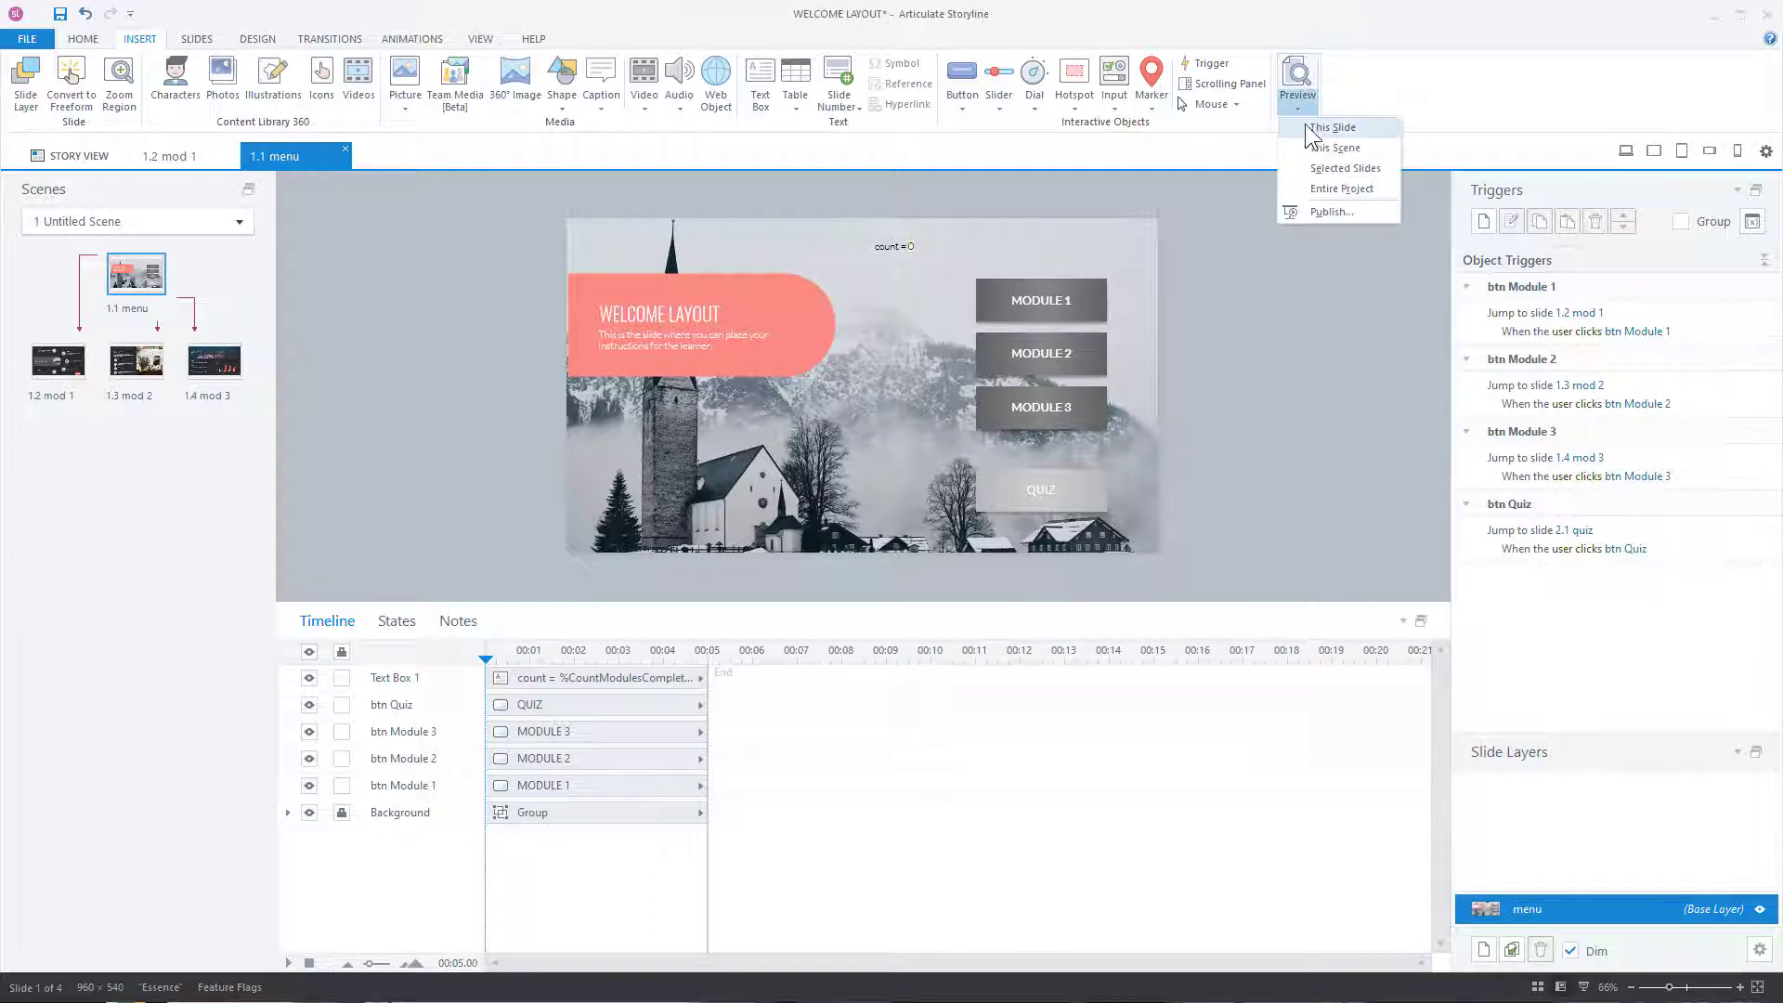
click(1311, 130)
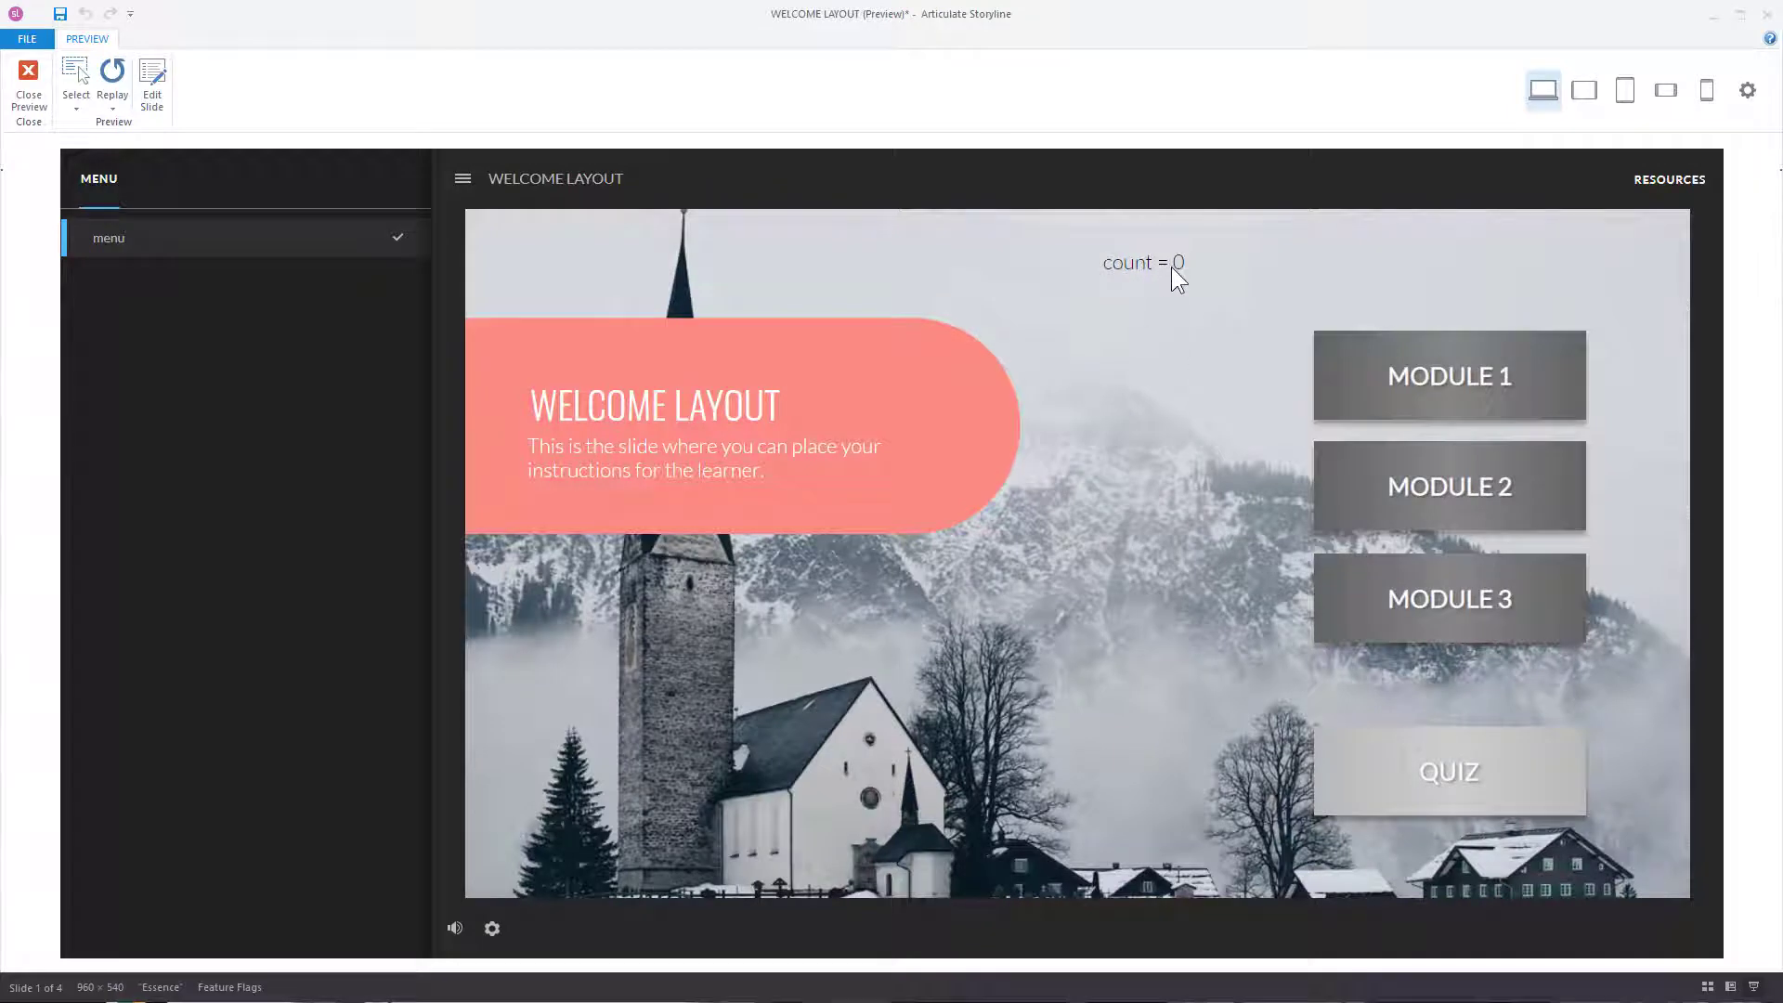
click(37, 82)
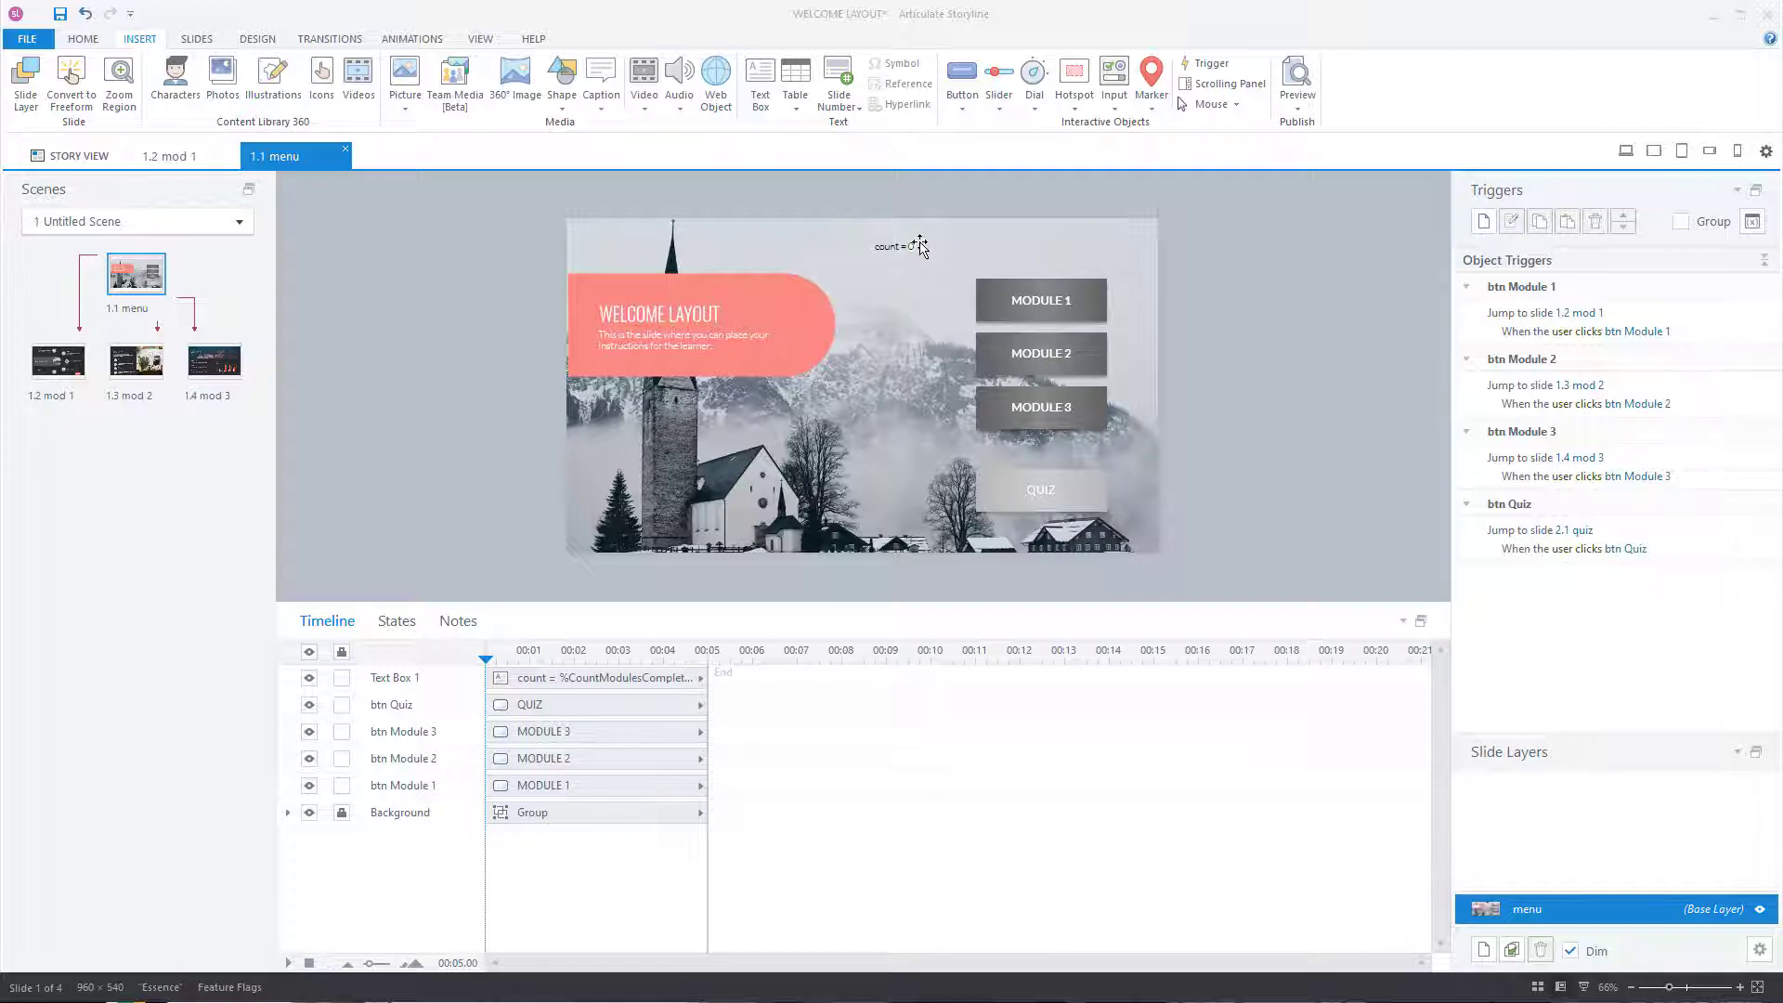
Step: Preview the scene, open Module 1 and complete it to check the menu count, and close the preview
click(1297, 104)
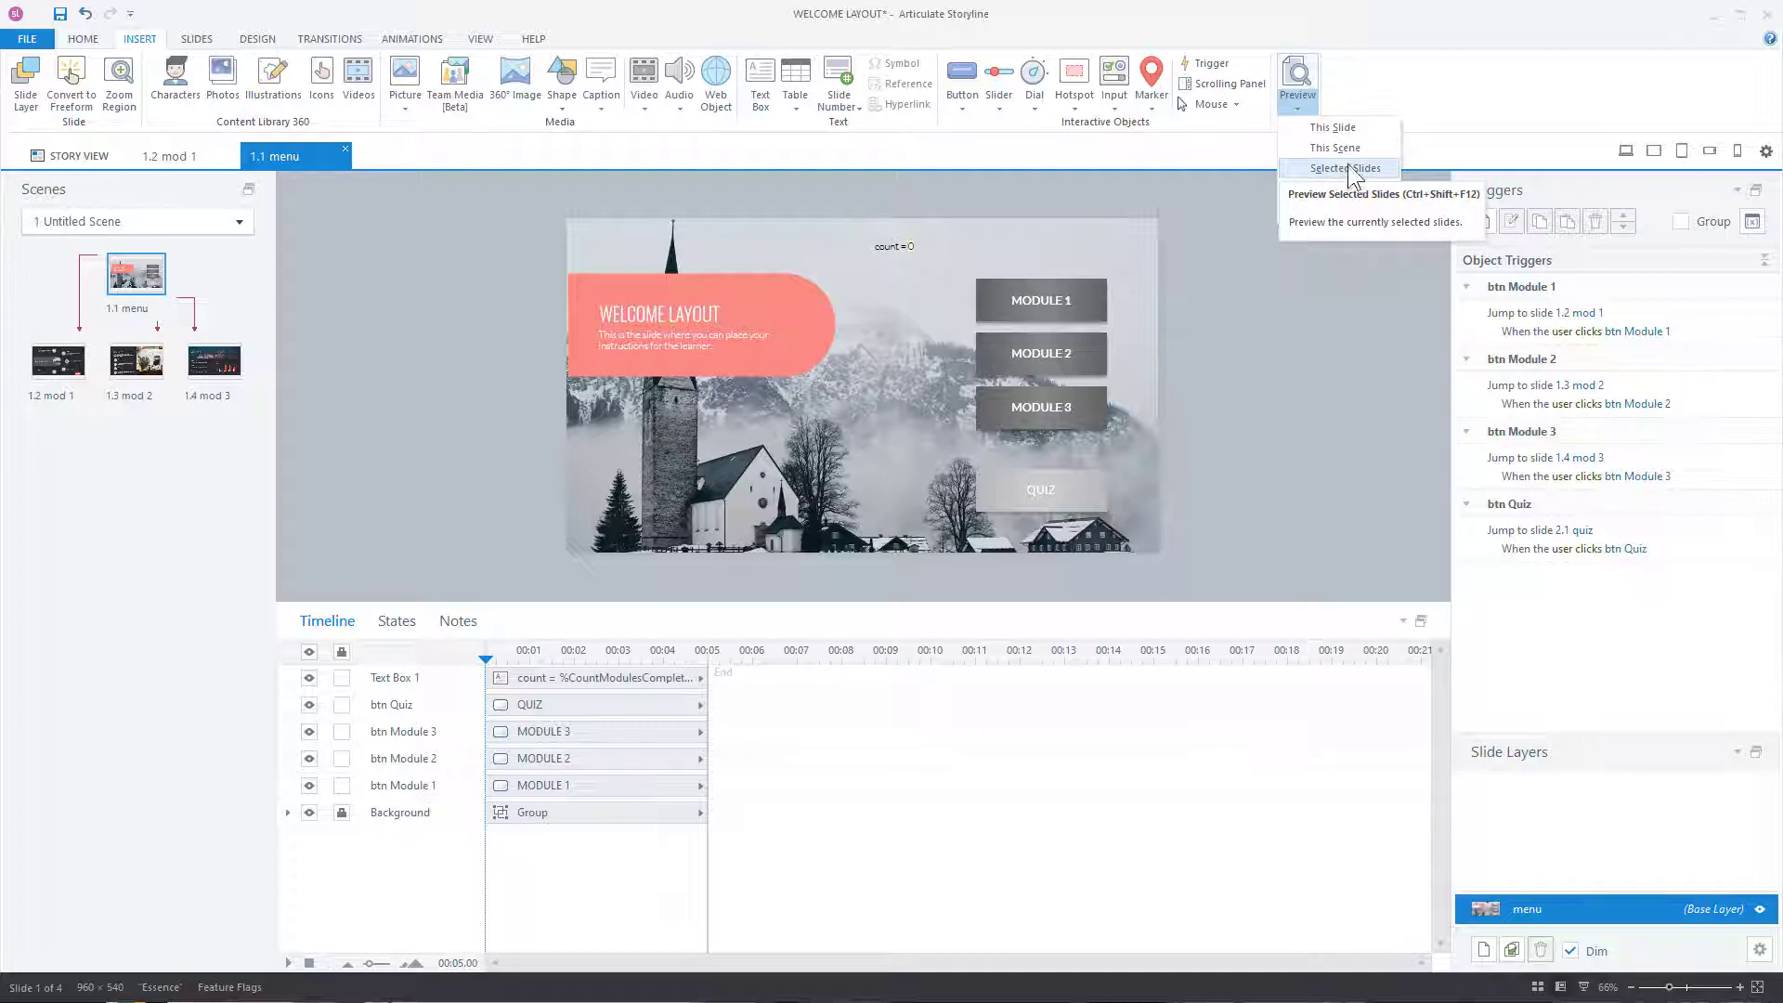
click(1335, 148)
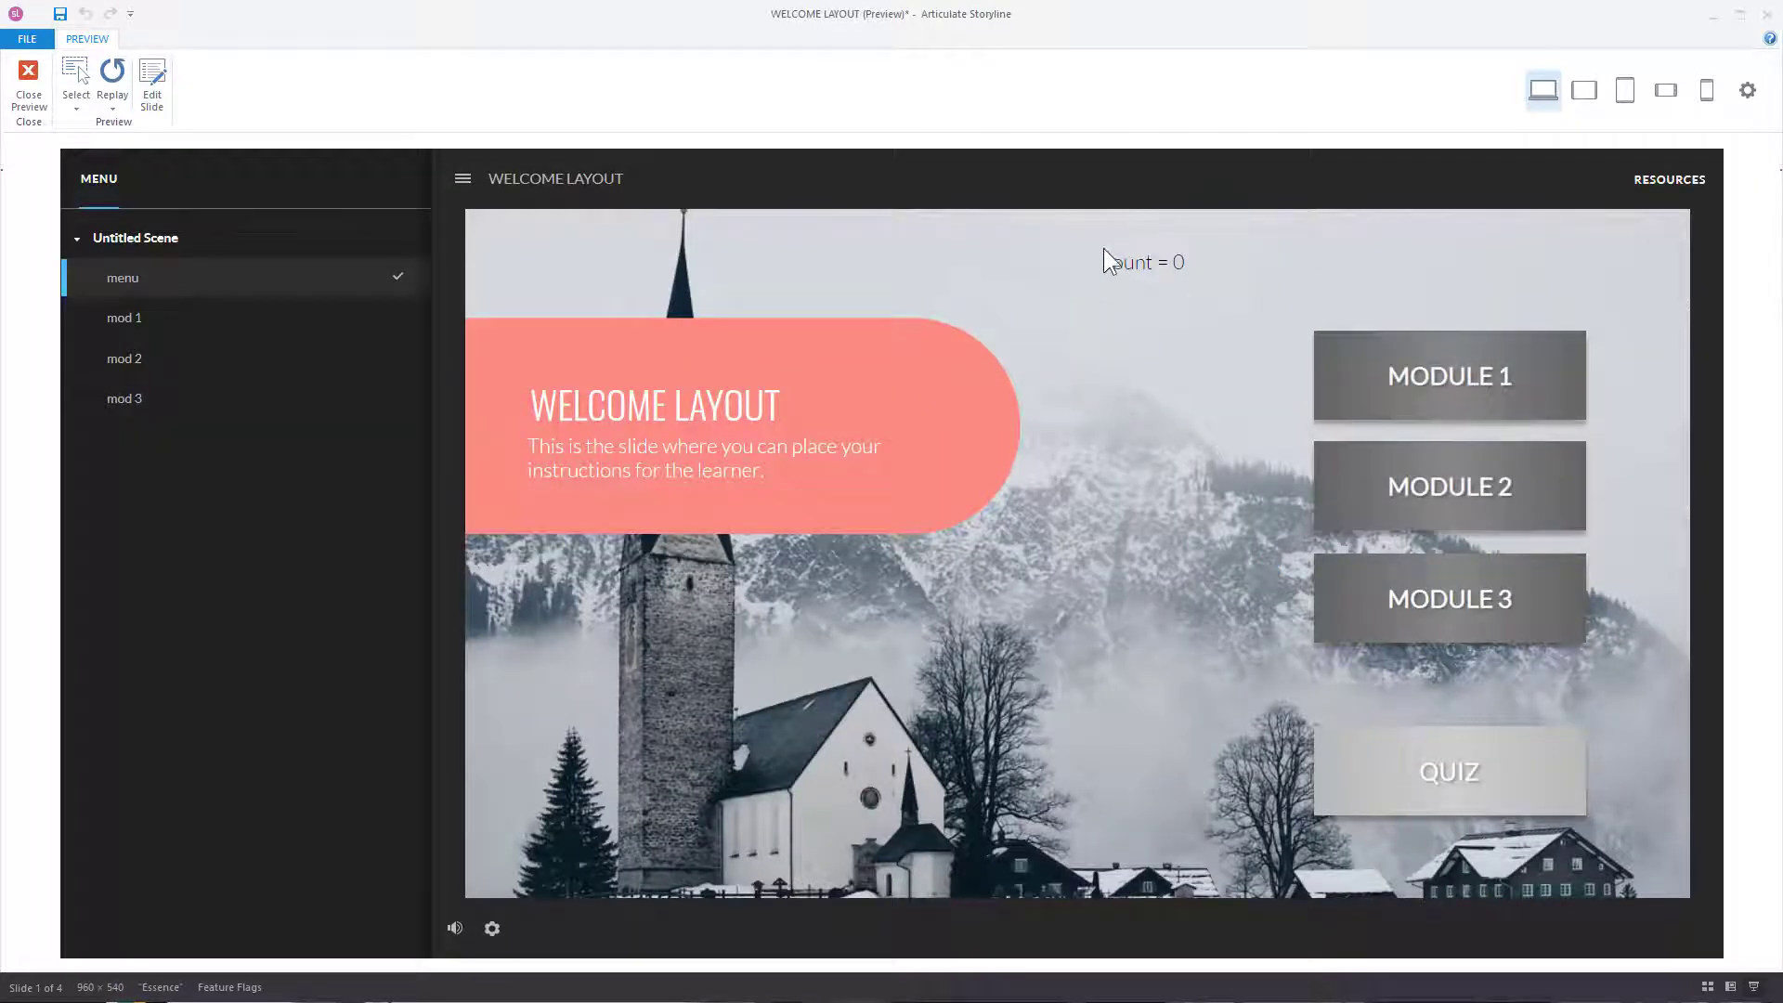
click(1456, 409)
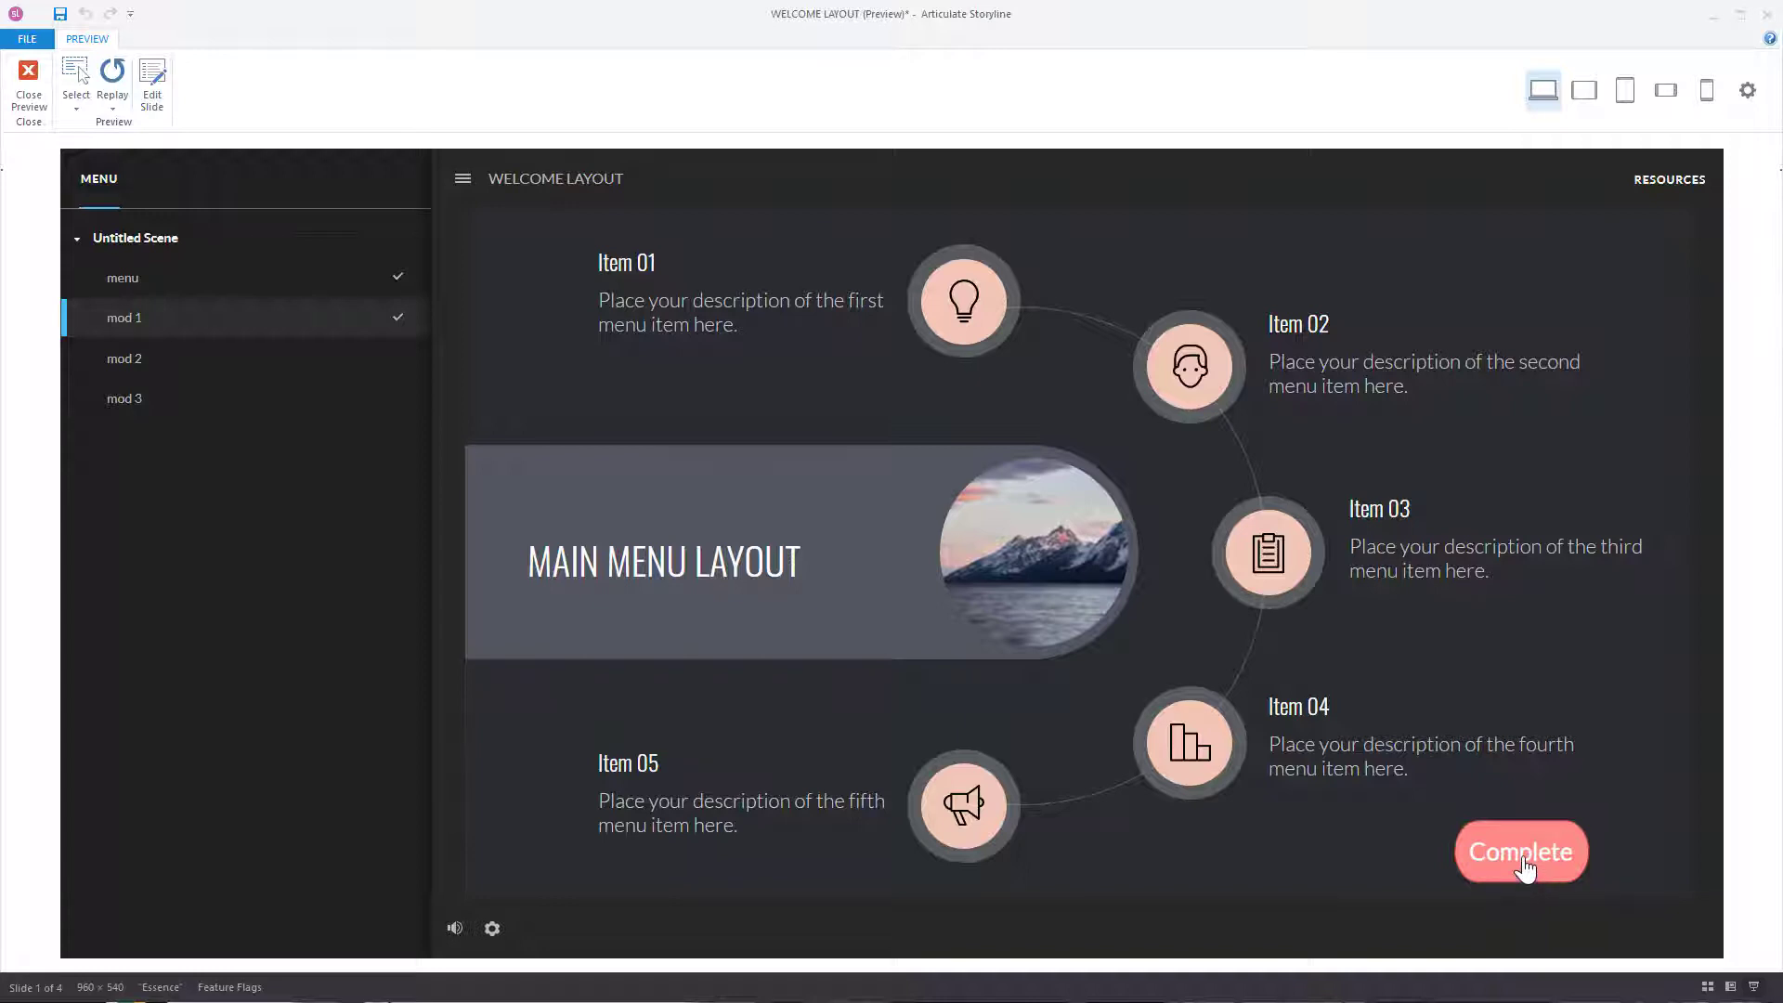
click(1526, 869)
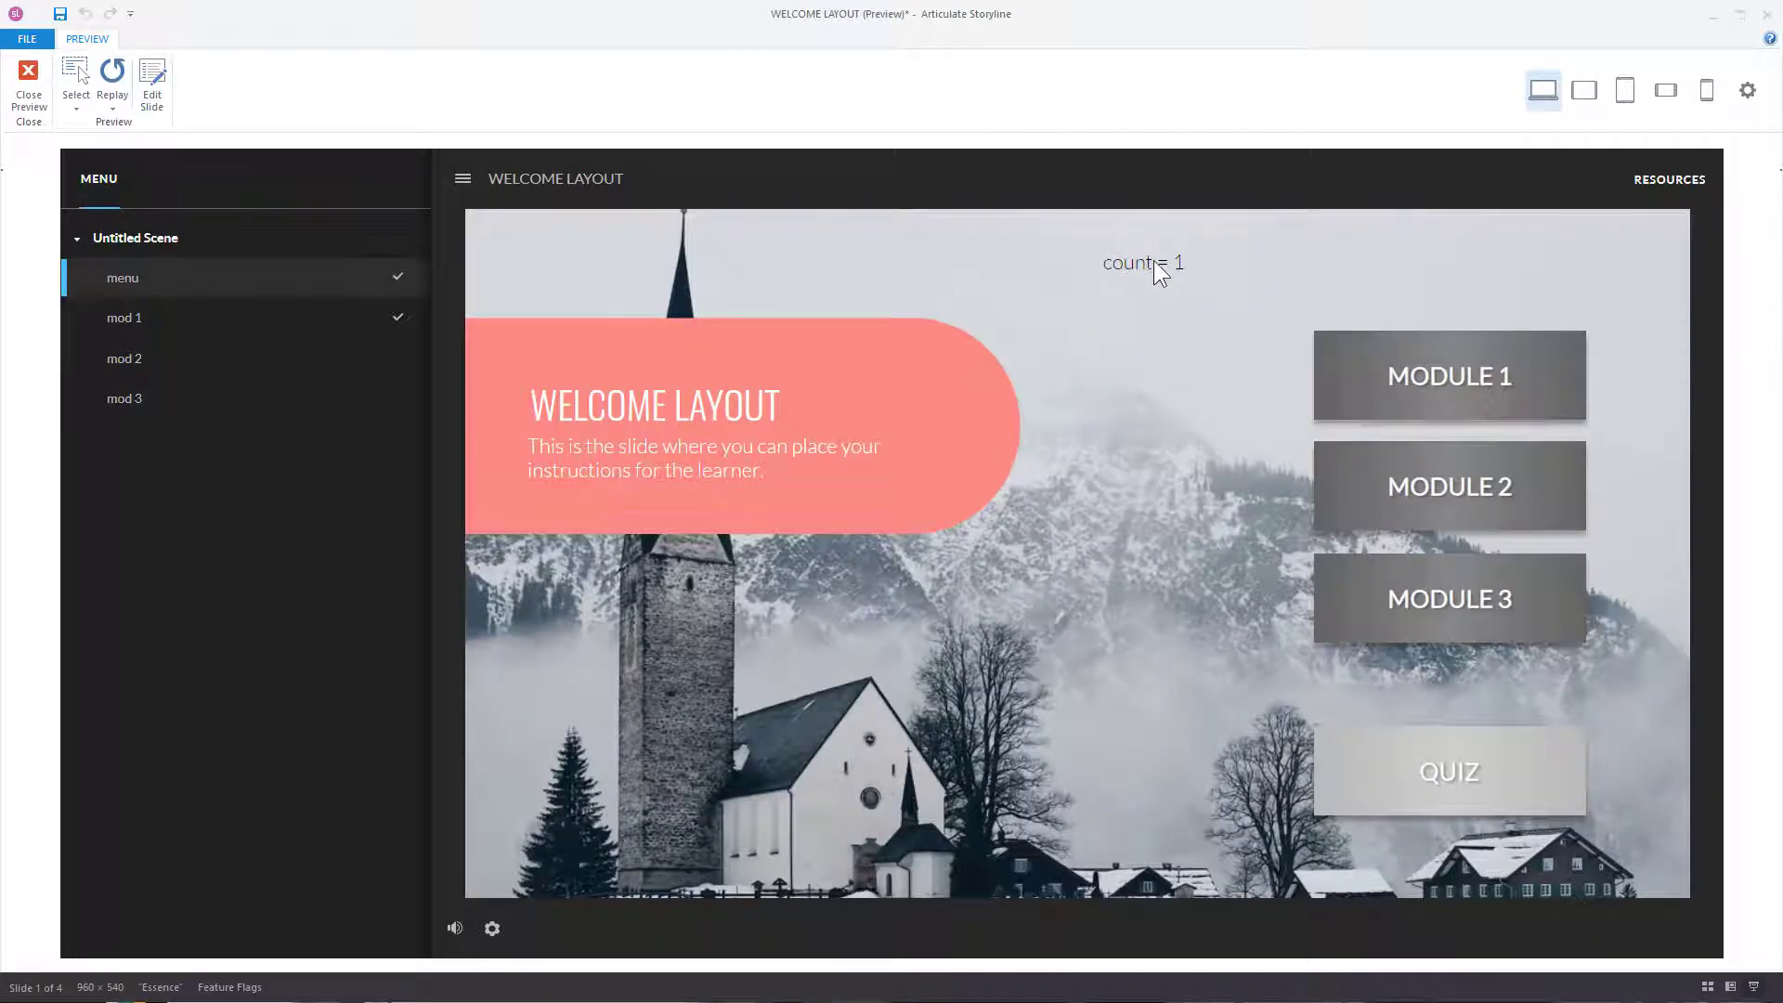
click(28, 79)
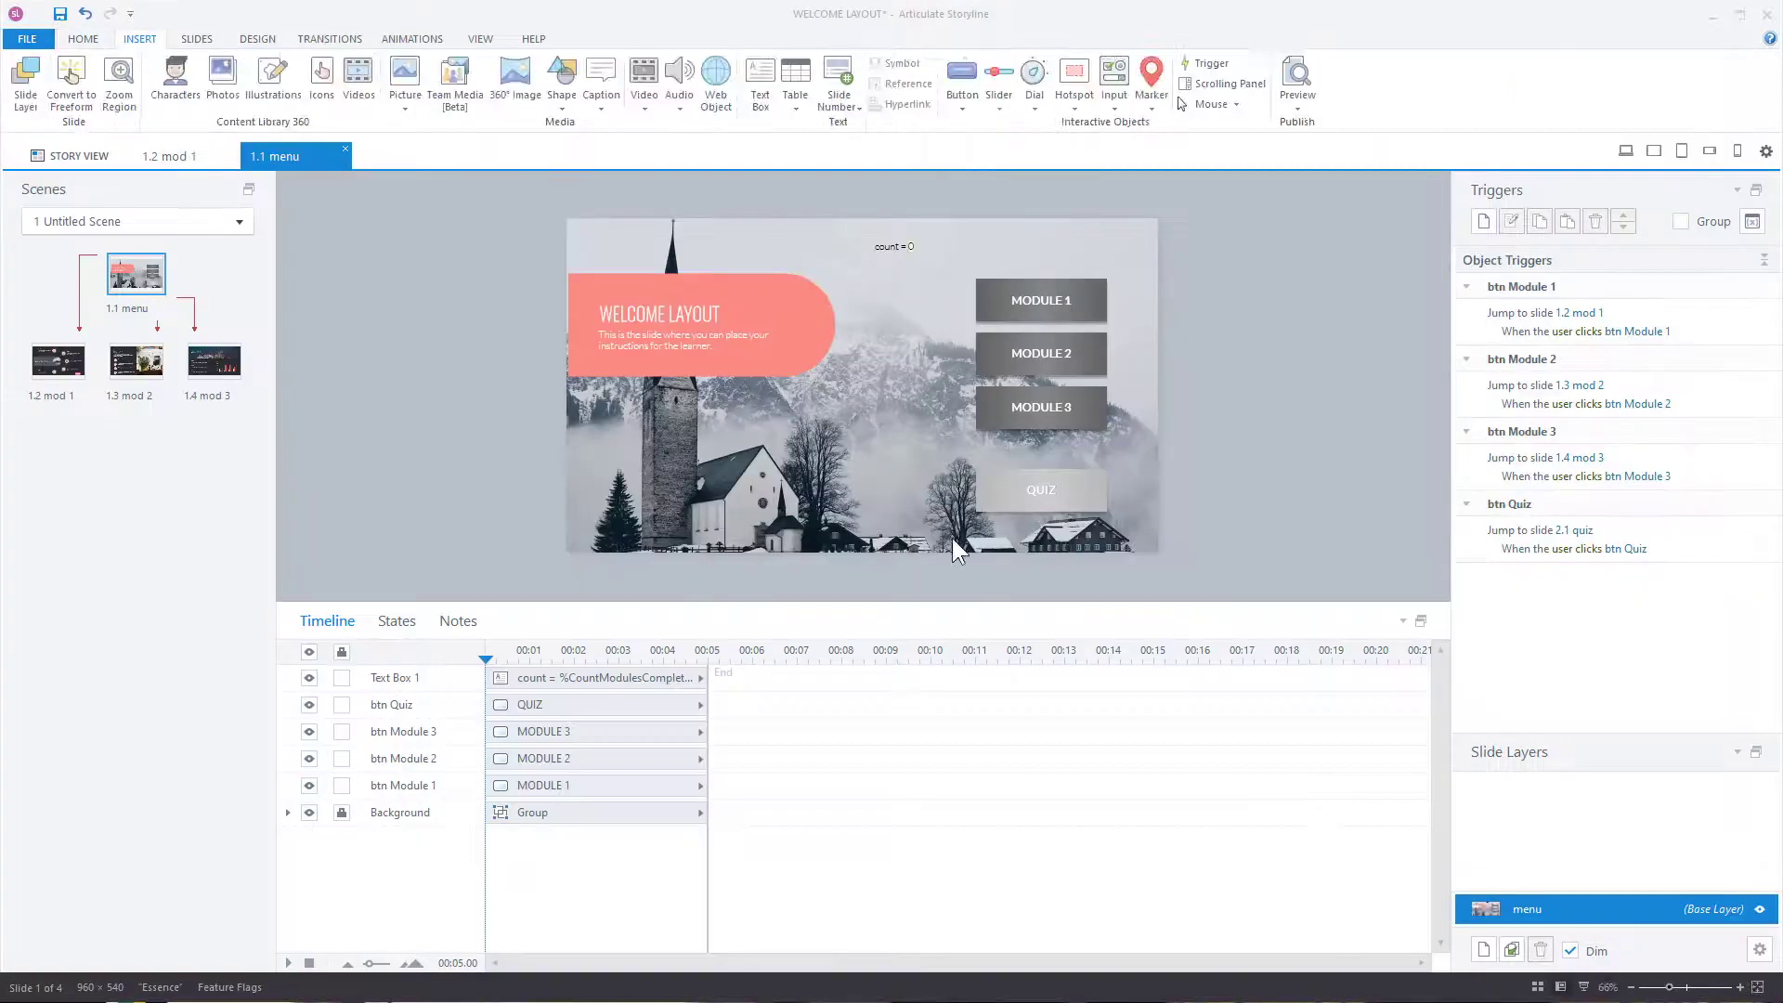
Step: On slide 1.2 mod 1, try moving btn Complete's jump-to-menu trigger above the one that adds 1 to CountModulesComplete
double_click(56, 364)
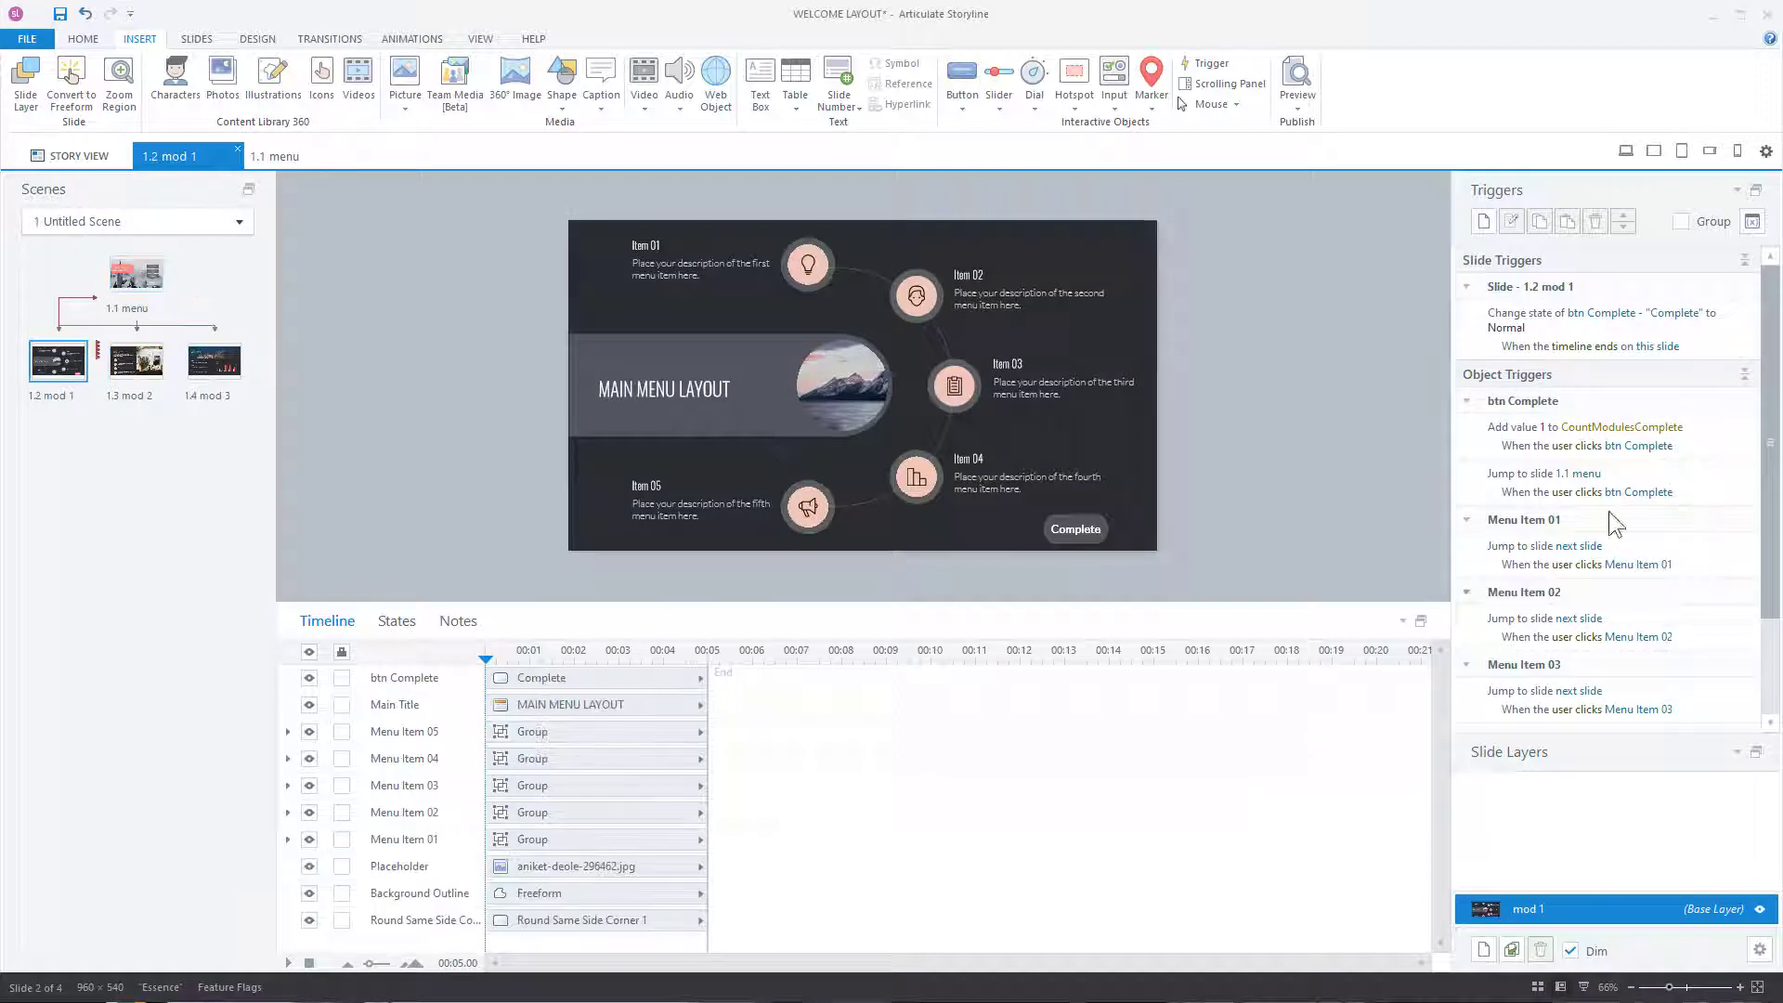
click(1708, 497)
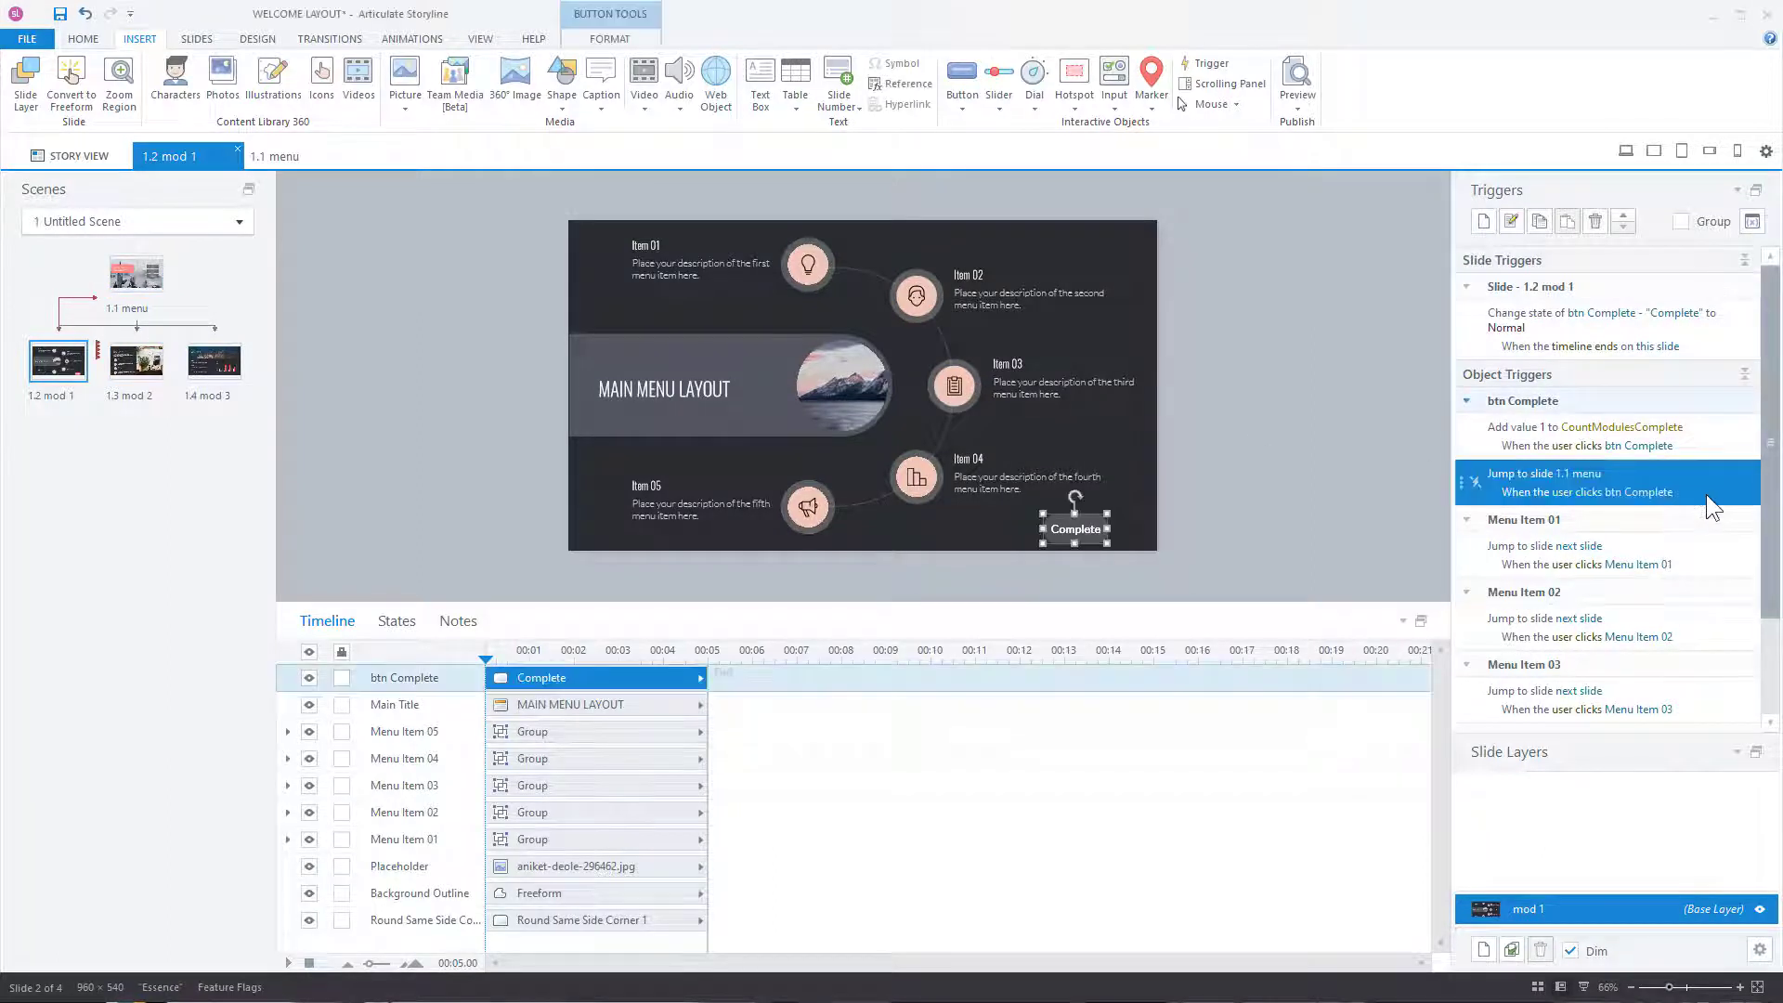
click(1624, 216)
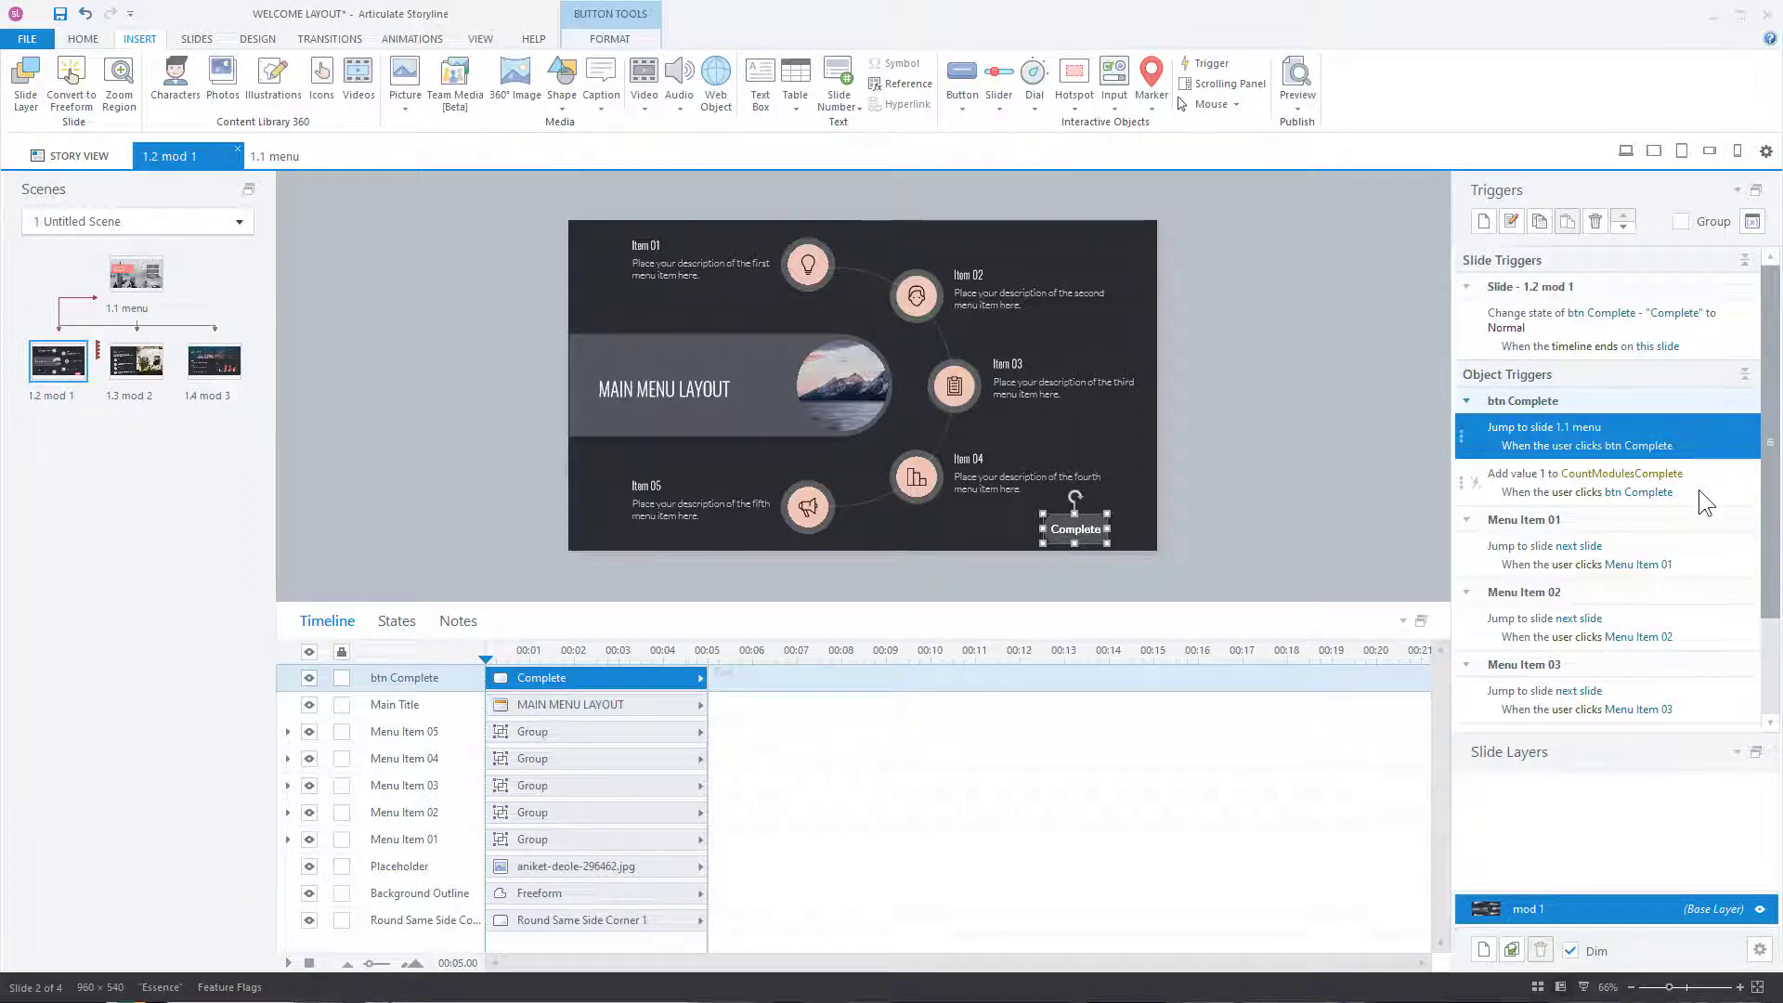
Step: Preview the scene again with the reordered triggers, complete Module 1 to check the count, and close the preview
click(1297, 108)
click(1322, 152)
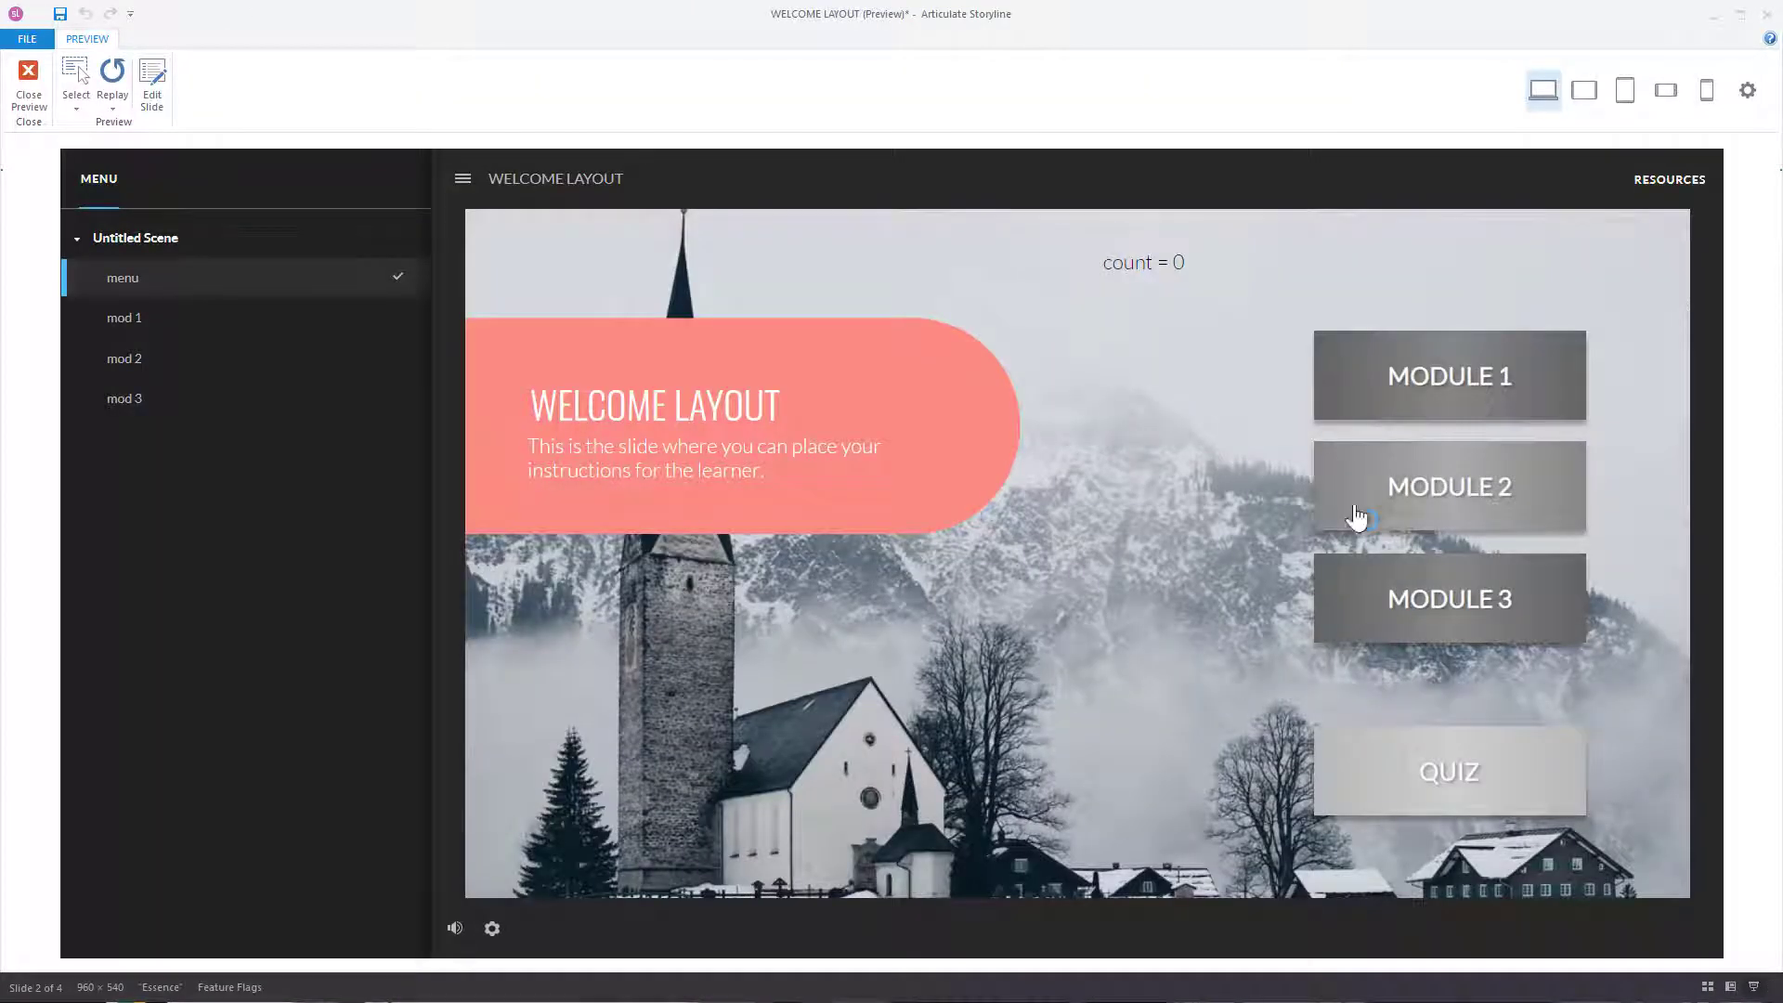
click(1472, 403)
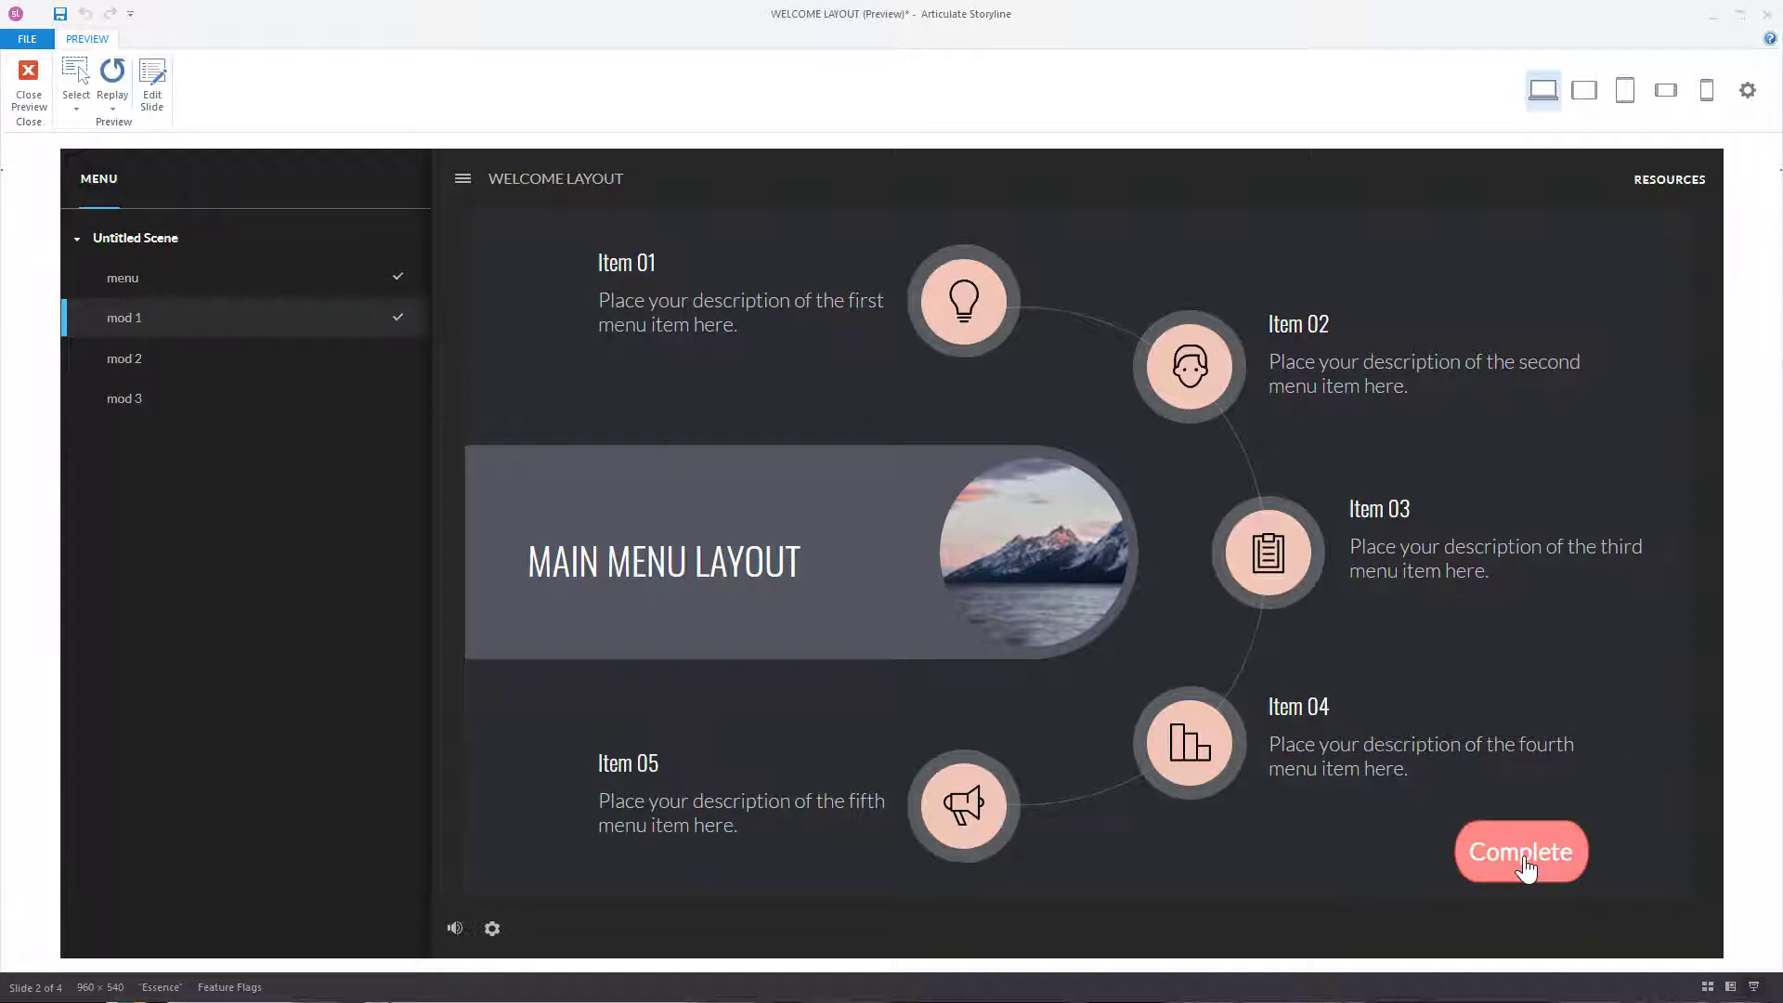
click(1527, 868)
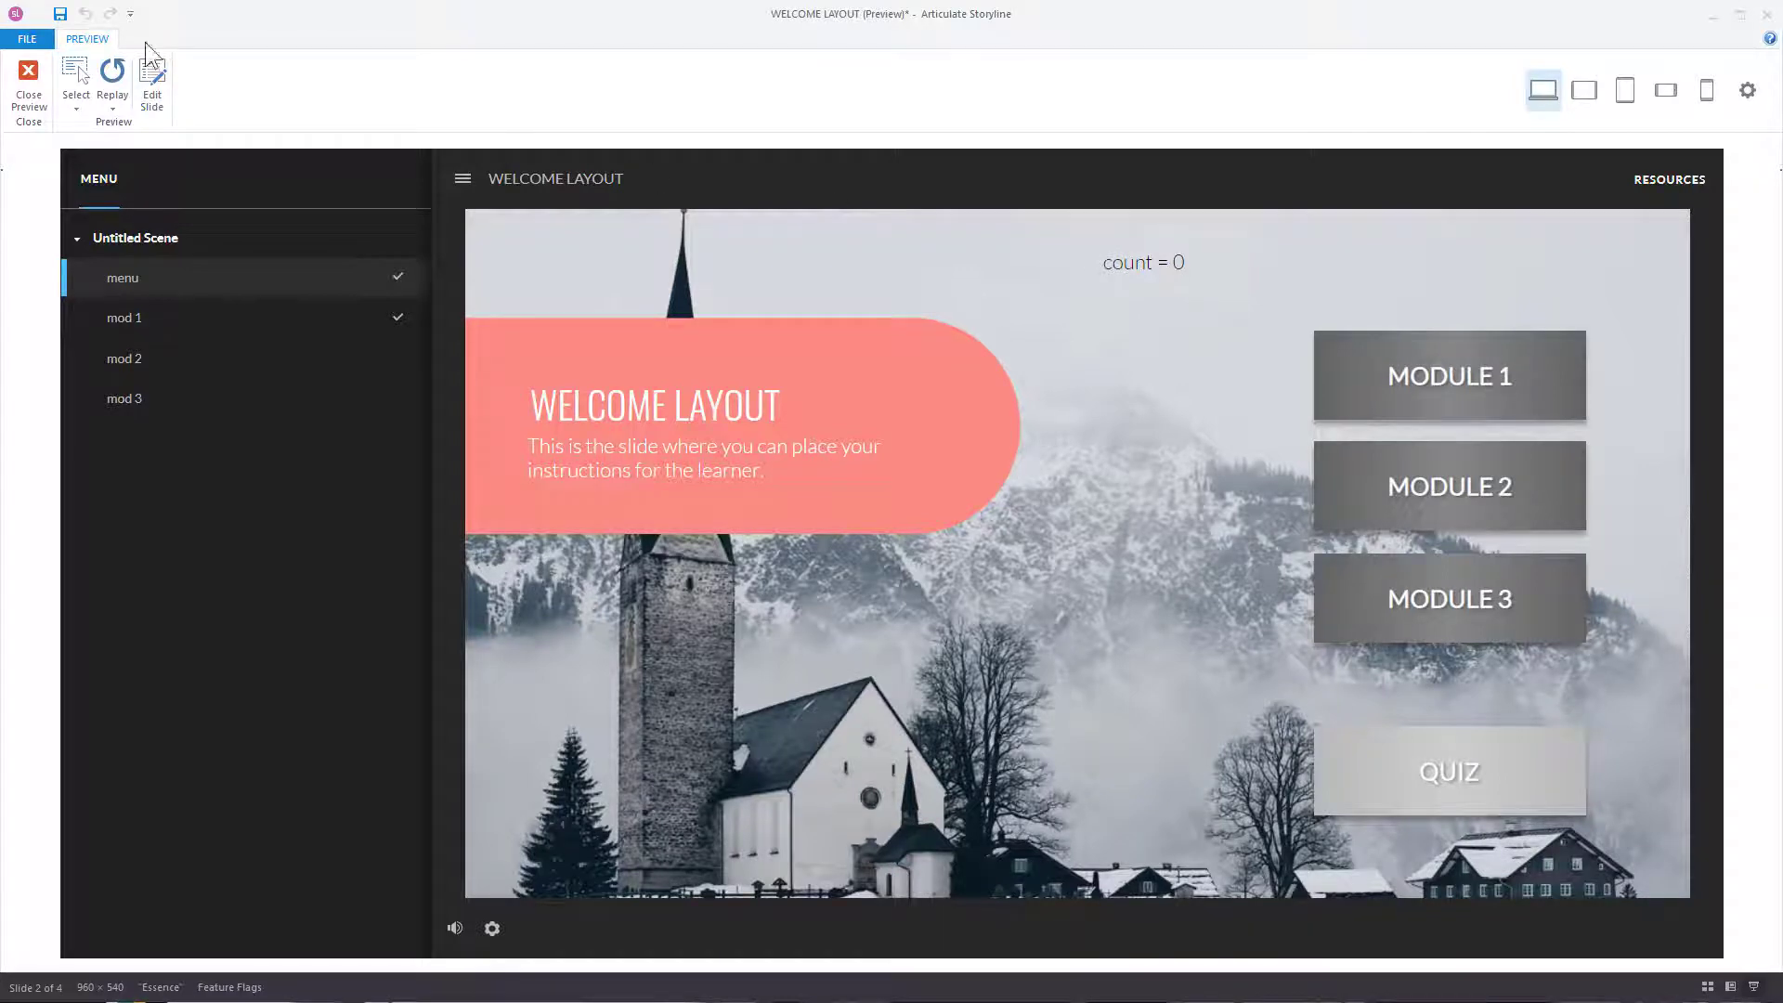
click(28, 84)
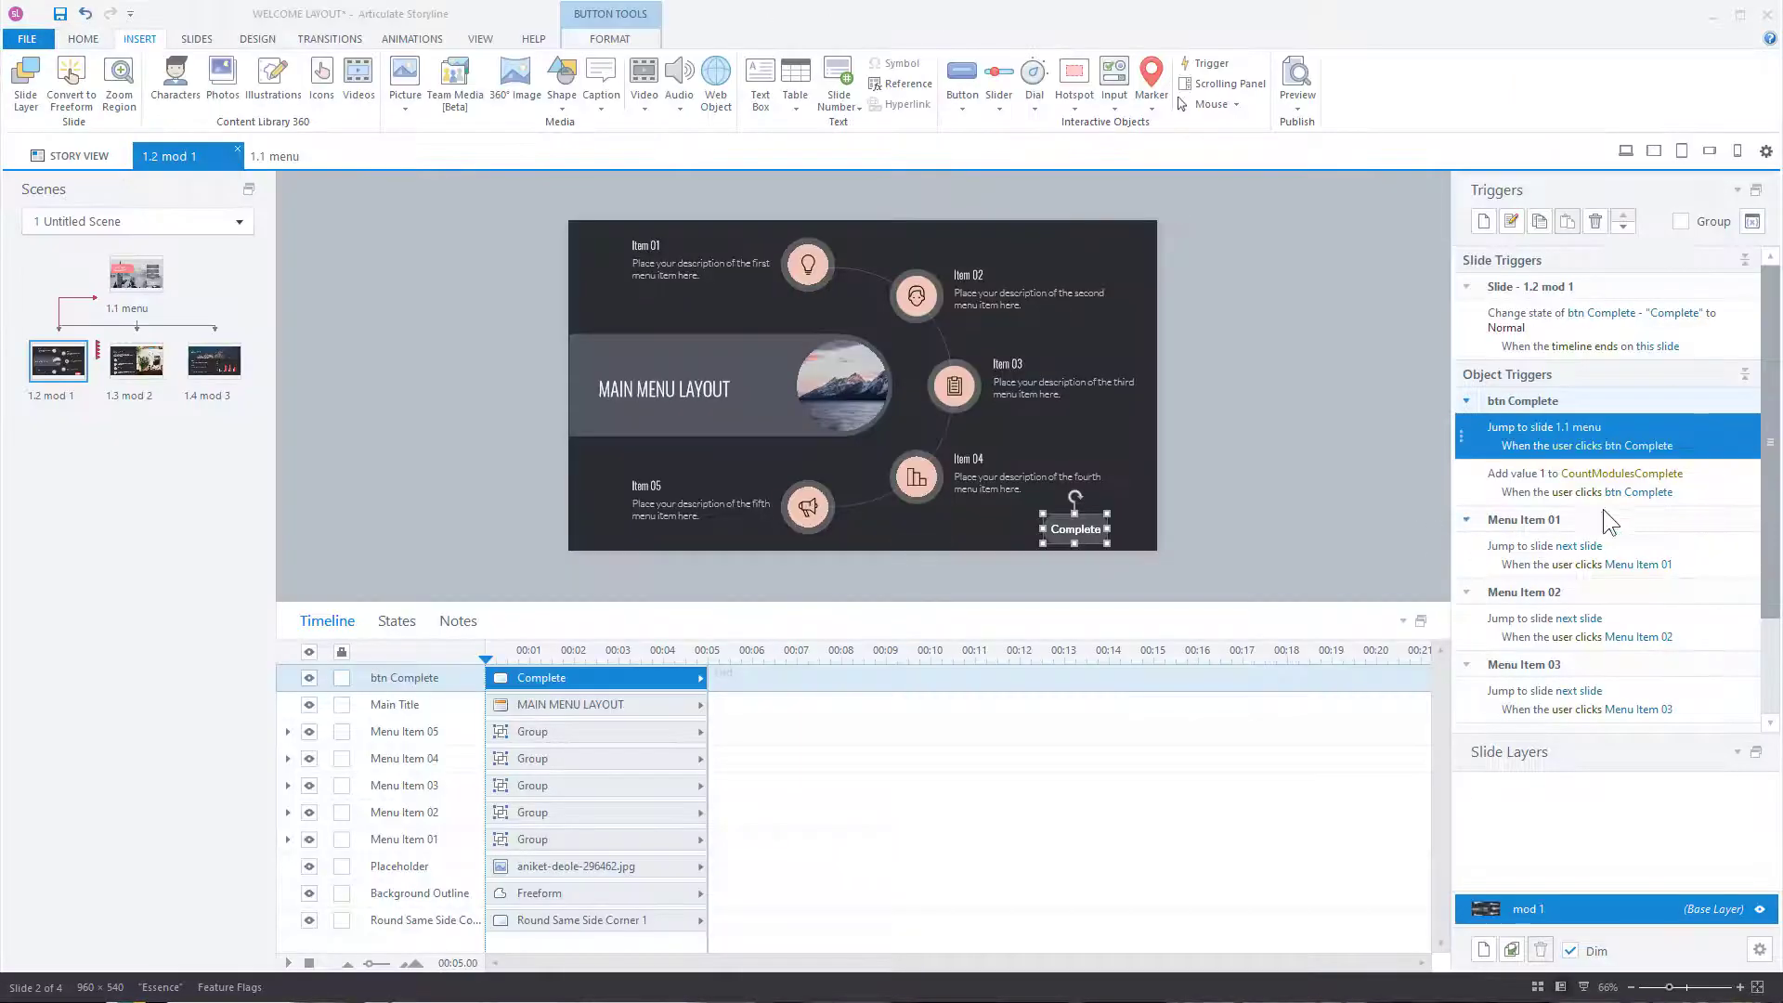
Step: Move btn Complete's trigger that adds 1 to CountModulesComplete back above the jump to slide 1.1 menu
click(1707, 477)
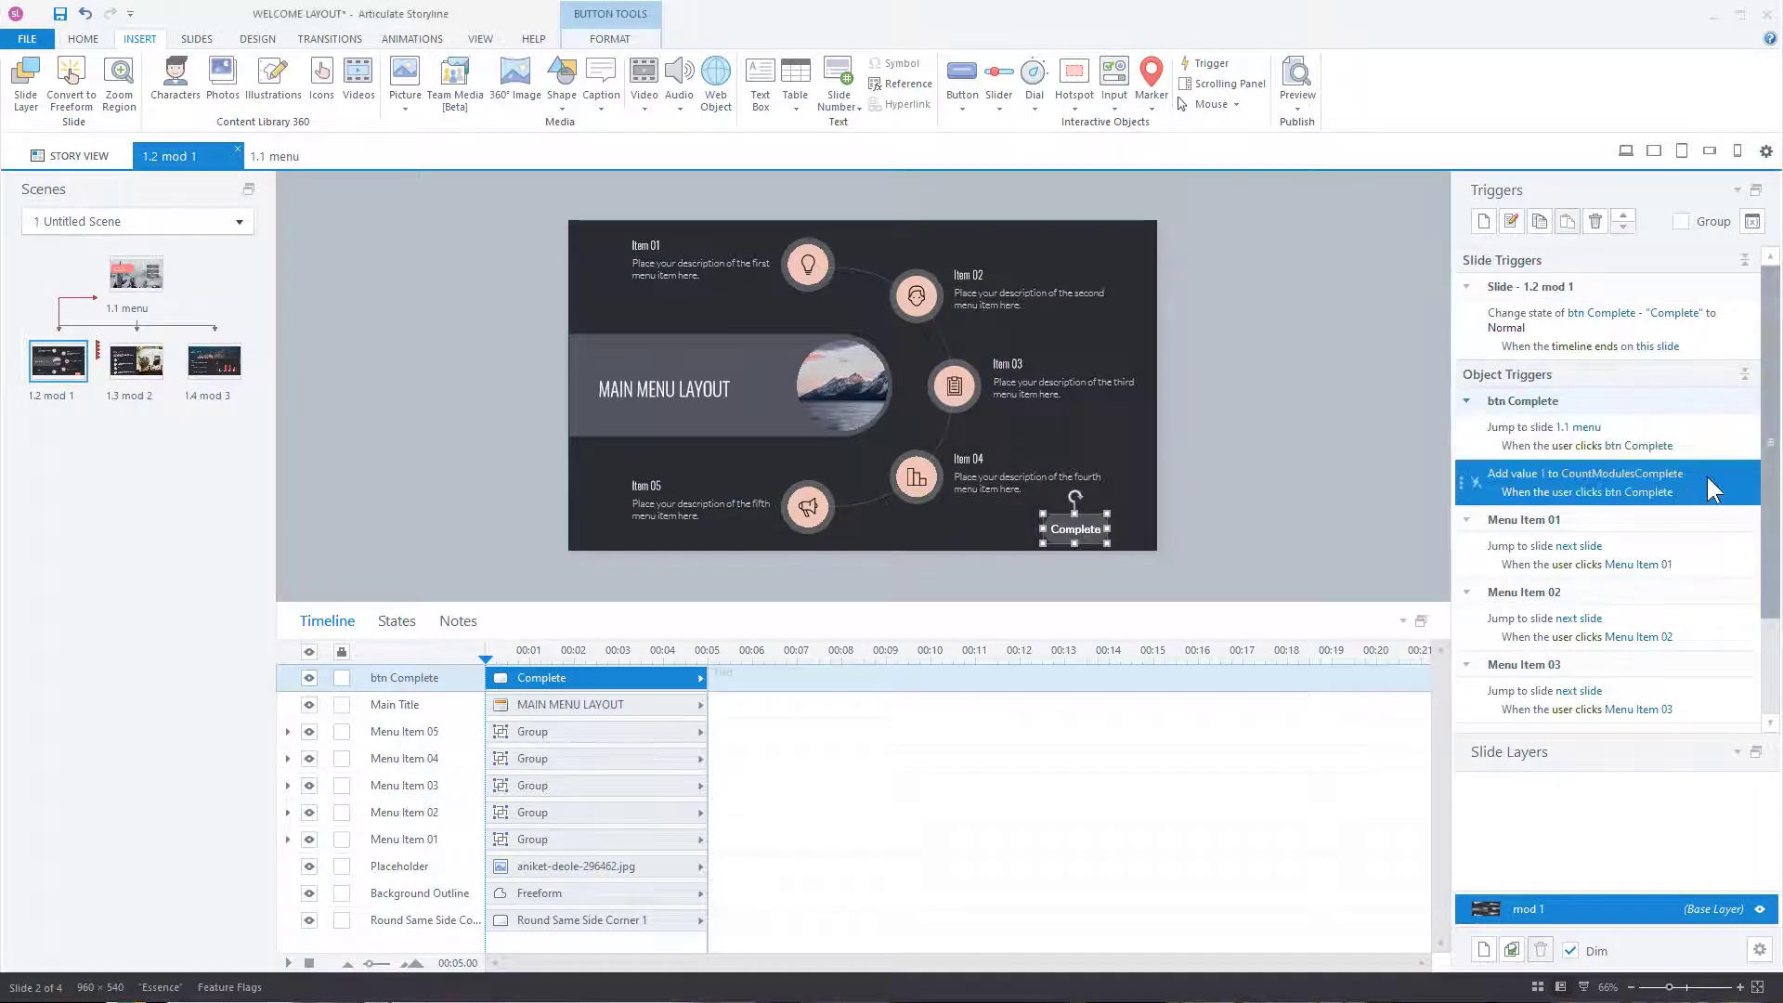
click(1624, 220)
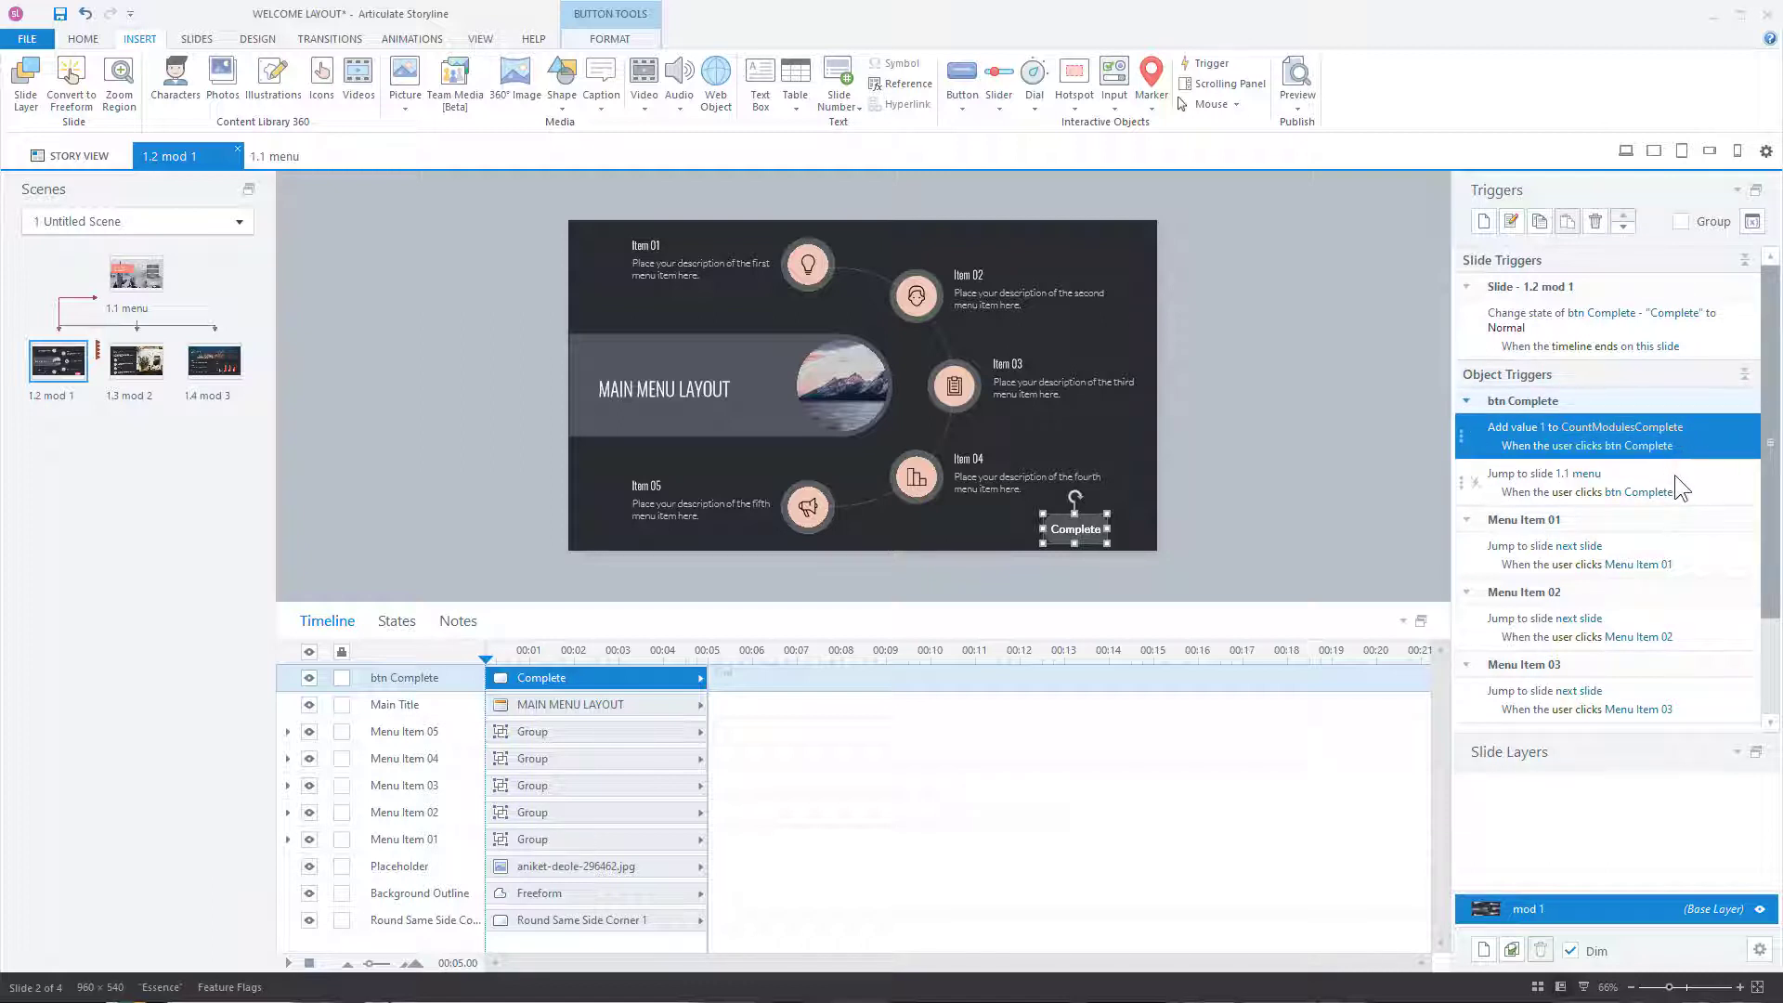
Step: Copy the Complete button with its triggers from slide 1.2 mod 1 onto slides 1.3 mod 2 and 1.4 mod 3
drag(1201, 501, 996, 568)
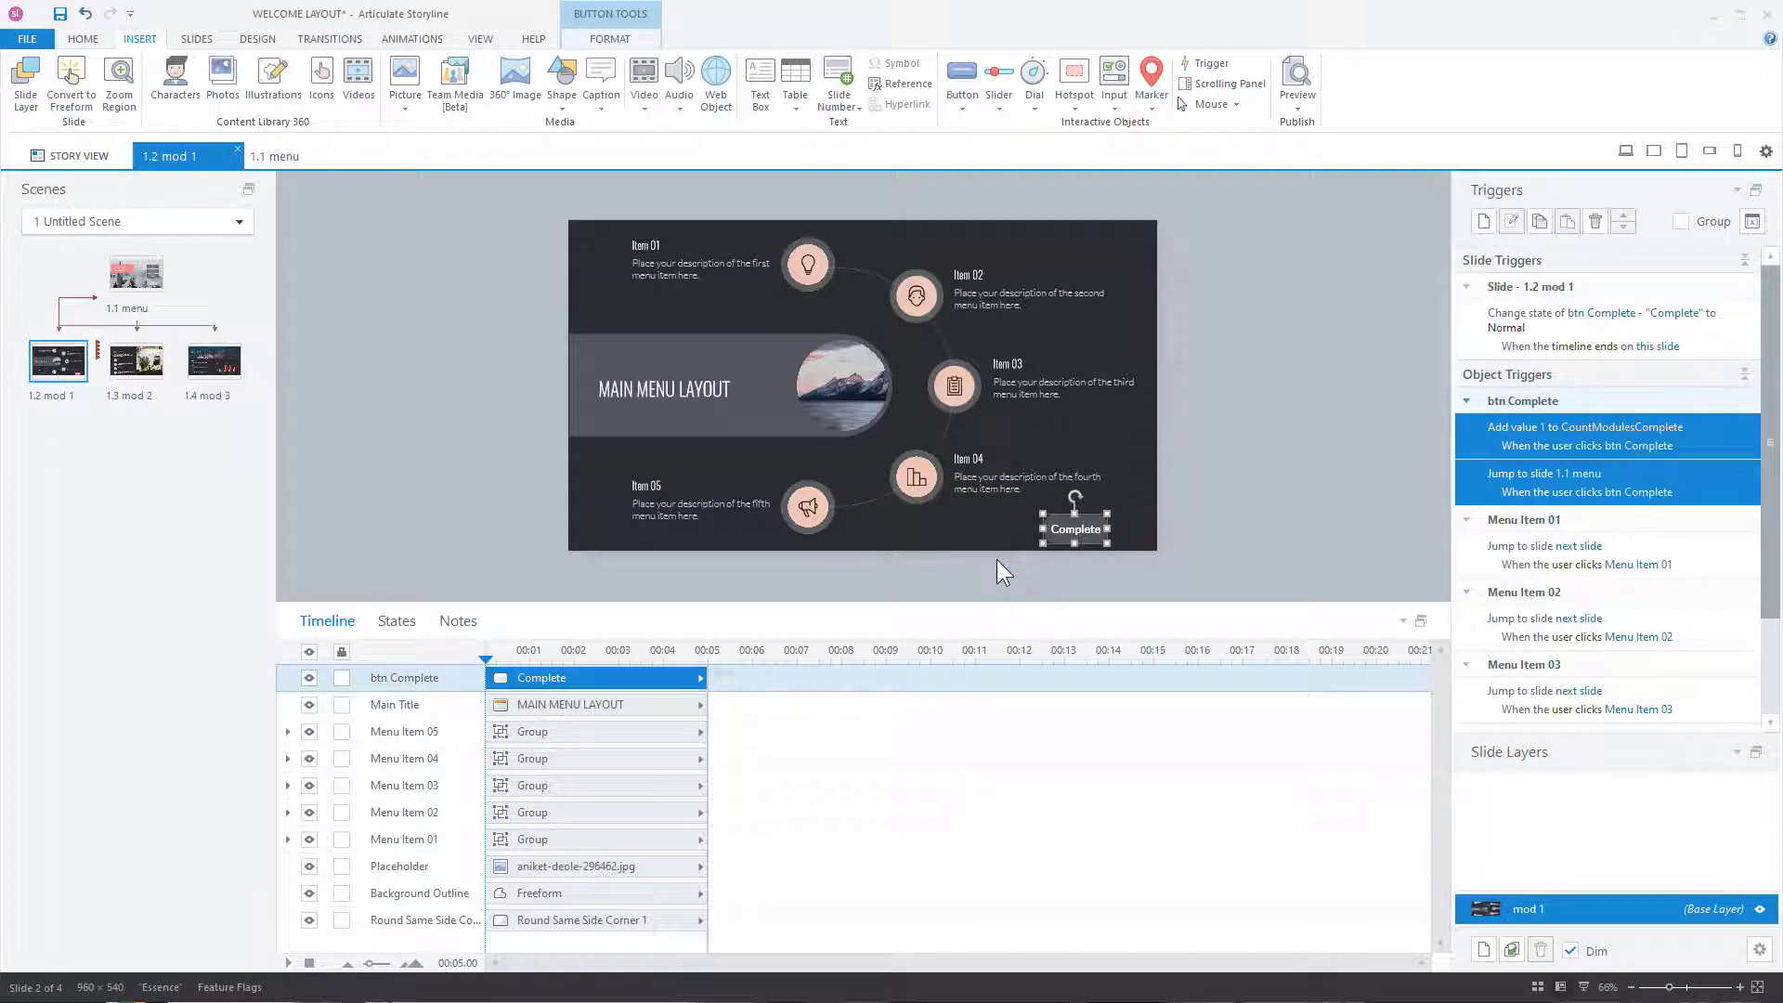
click(137, 364)
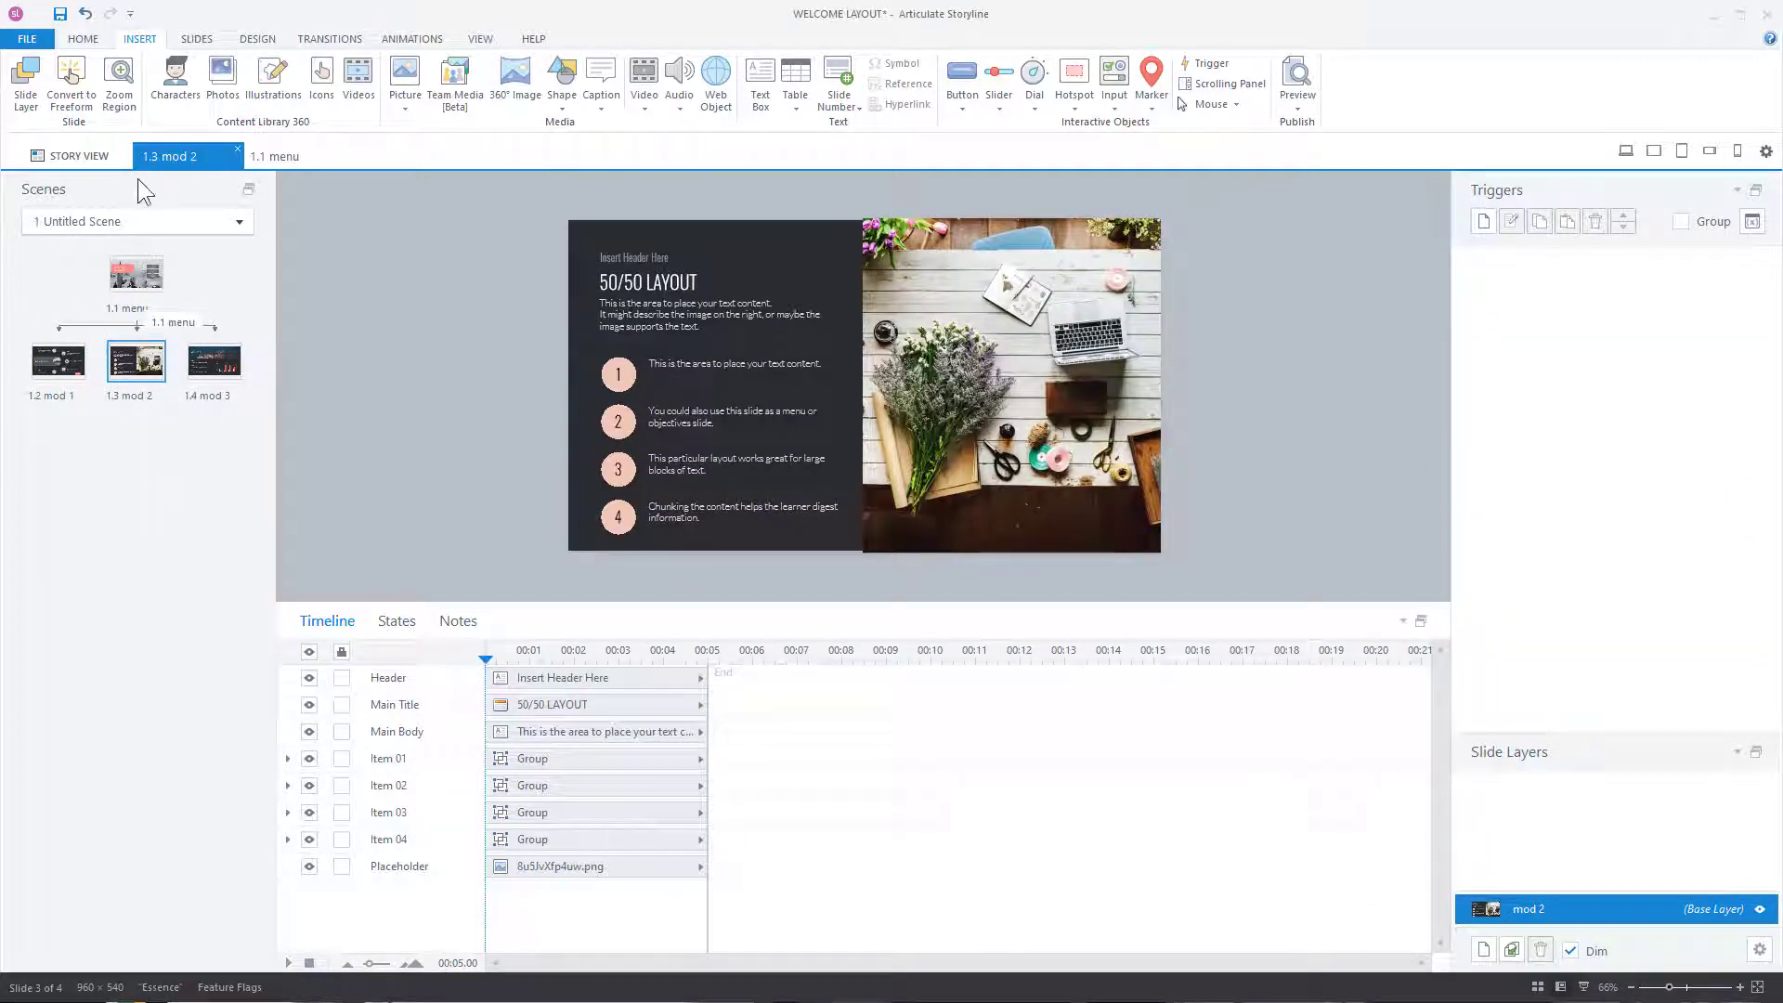
ctrl+click(215, 364)
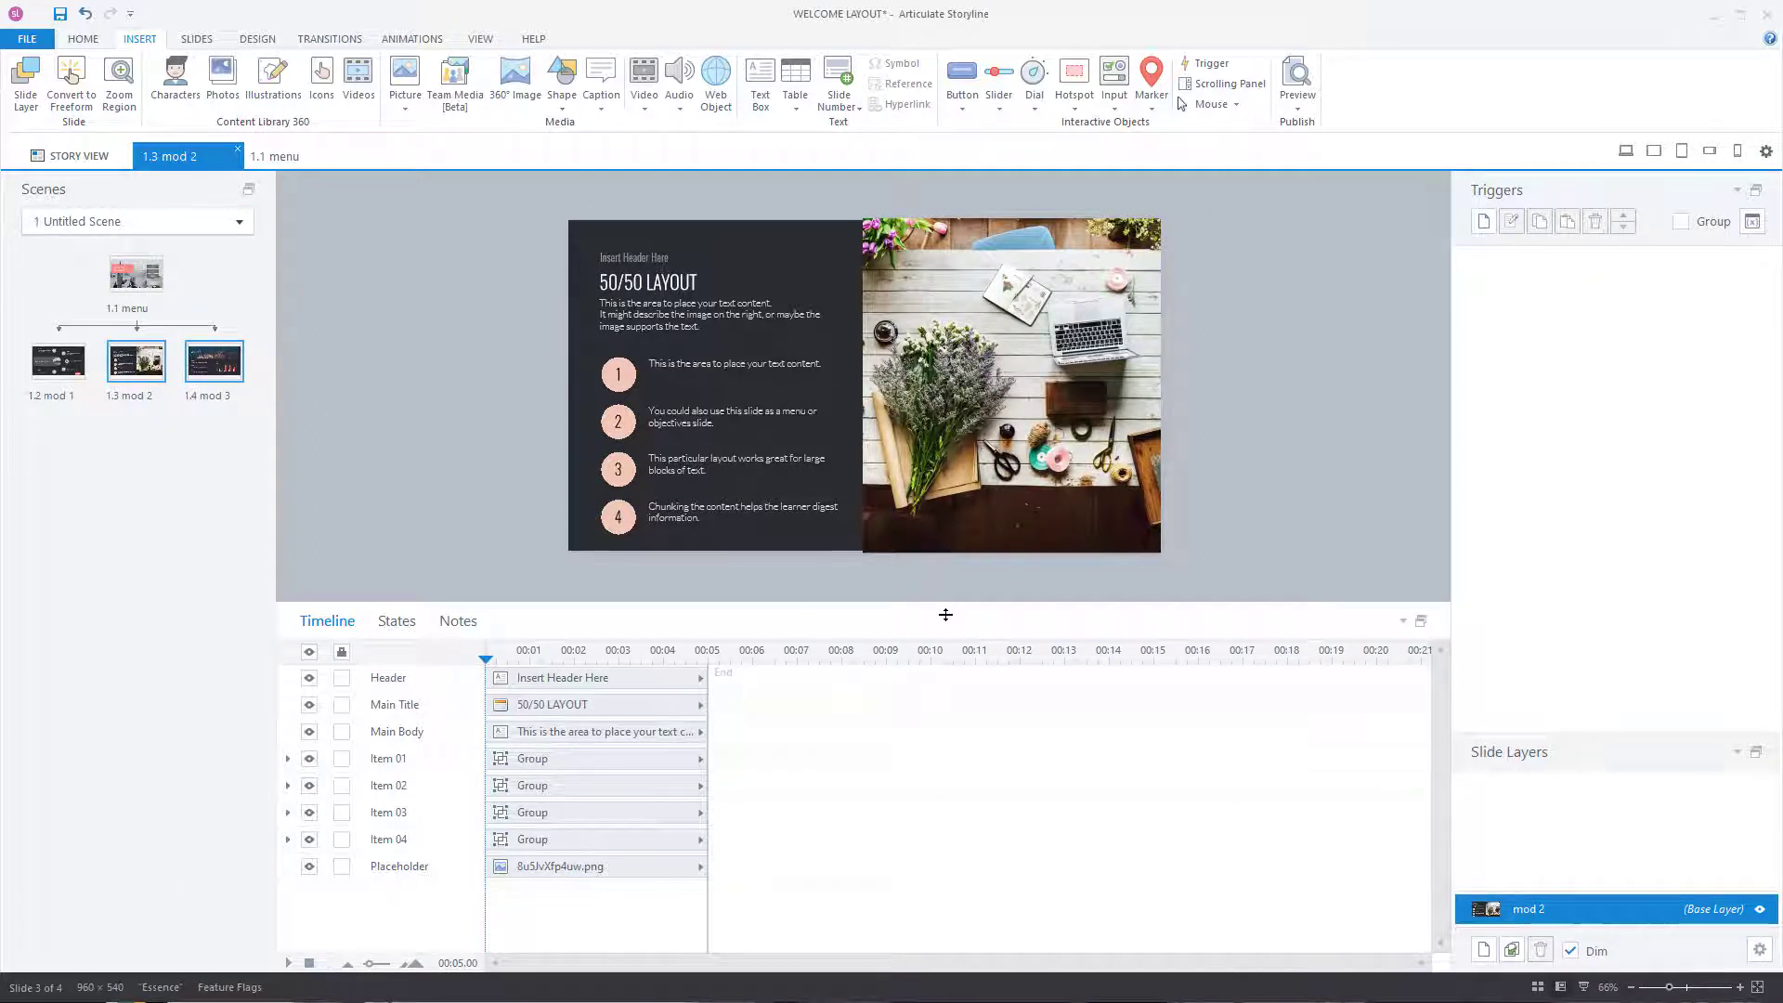
key(ctrl+v)
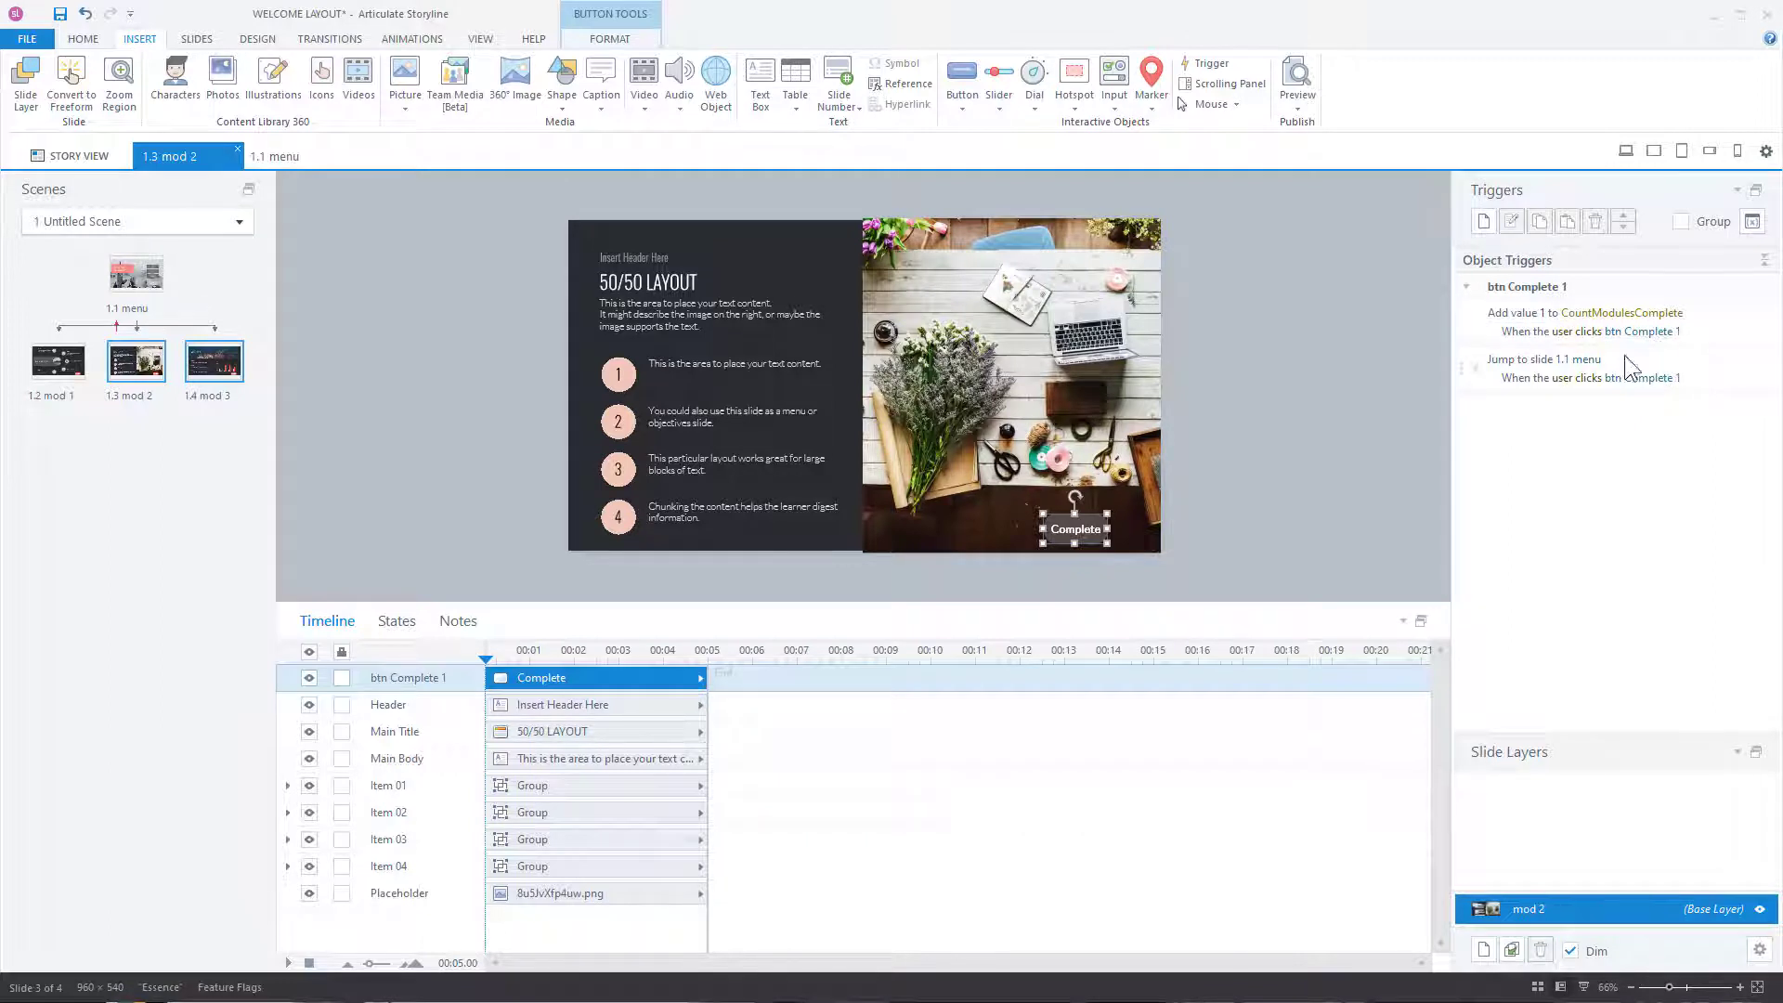
click(214, 360)
click(1308, 493)
Step: Preview the scene from the story view, complete Module 1 and open Module 2 to test the count, and close the preview
click(85, 158)
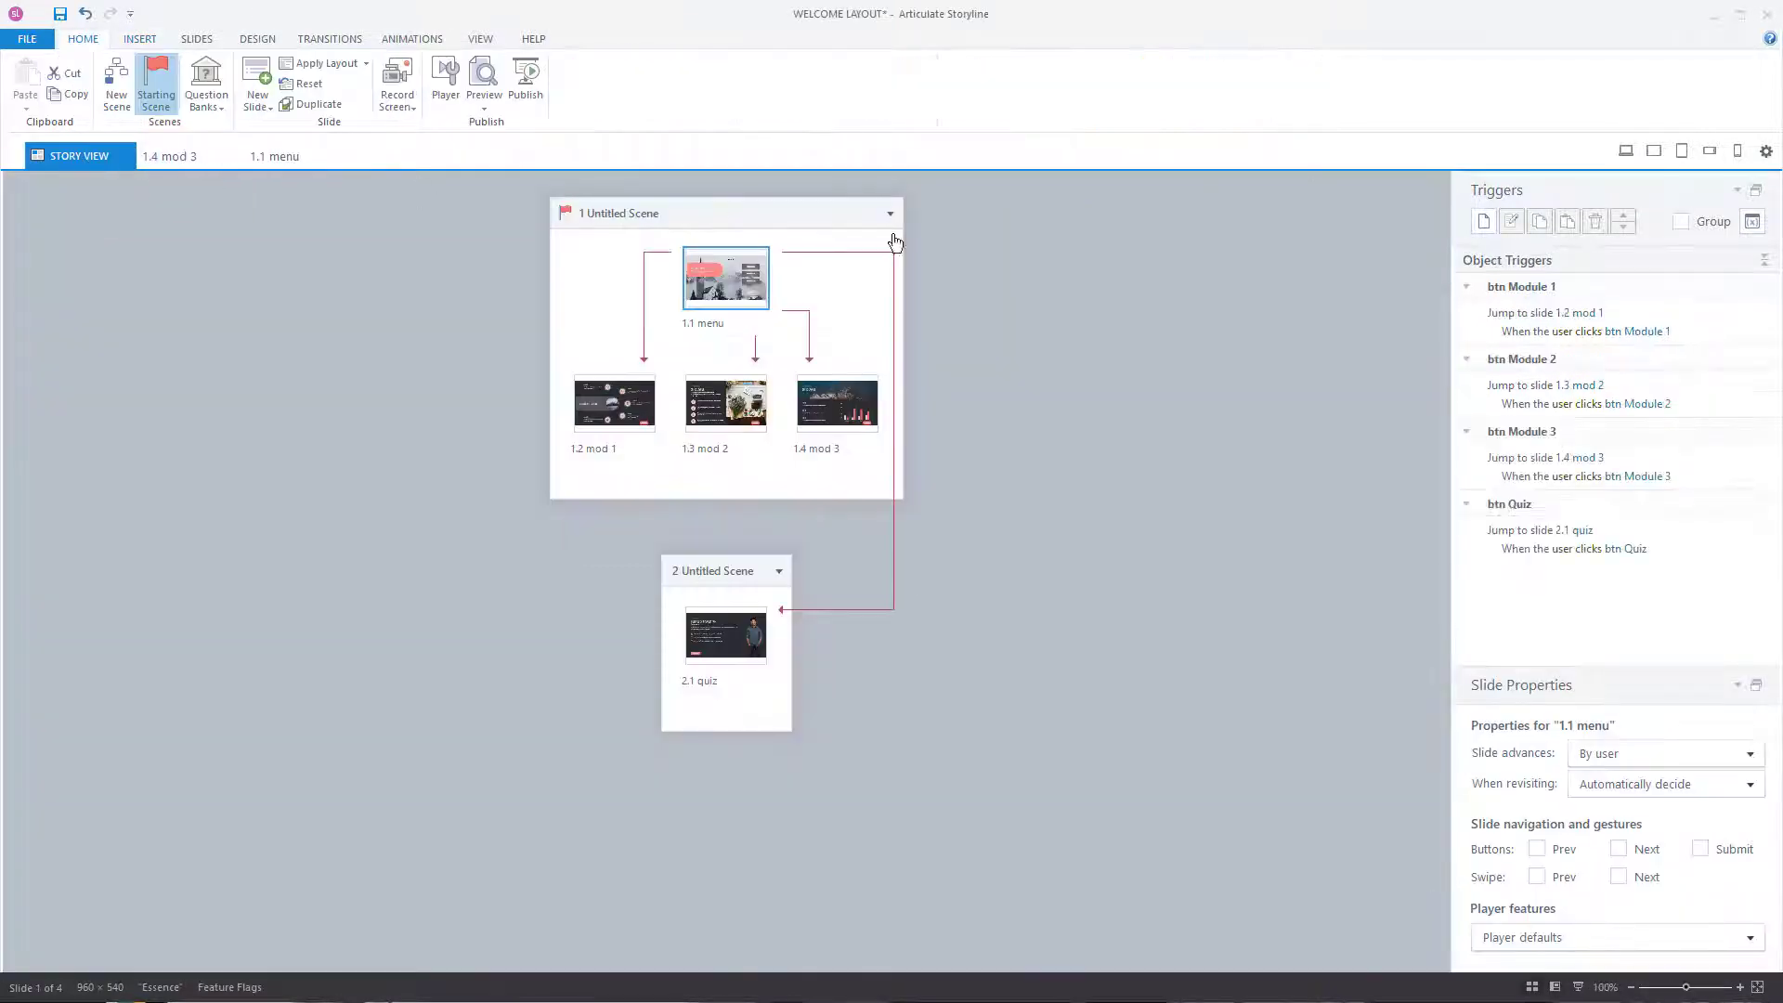
click(491, 108)
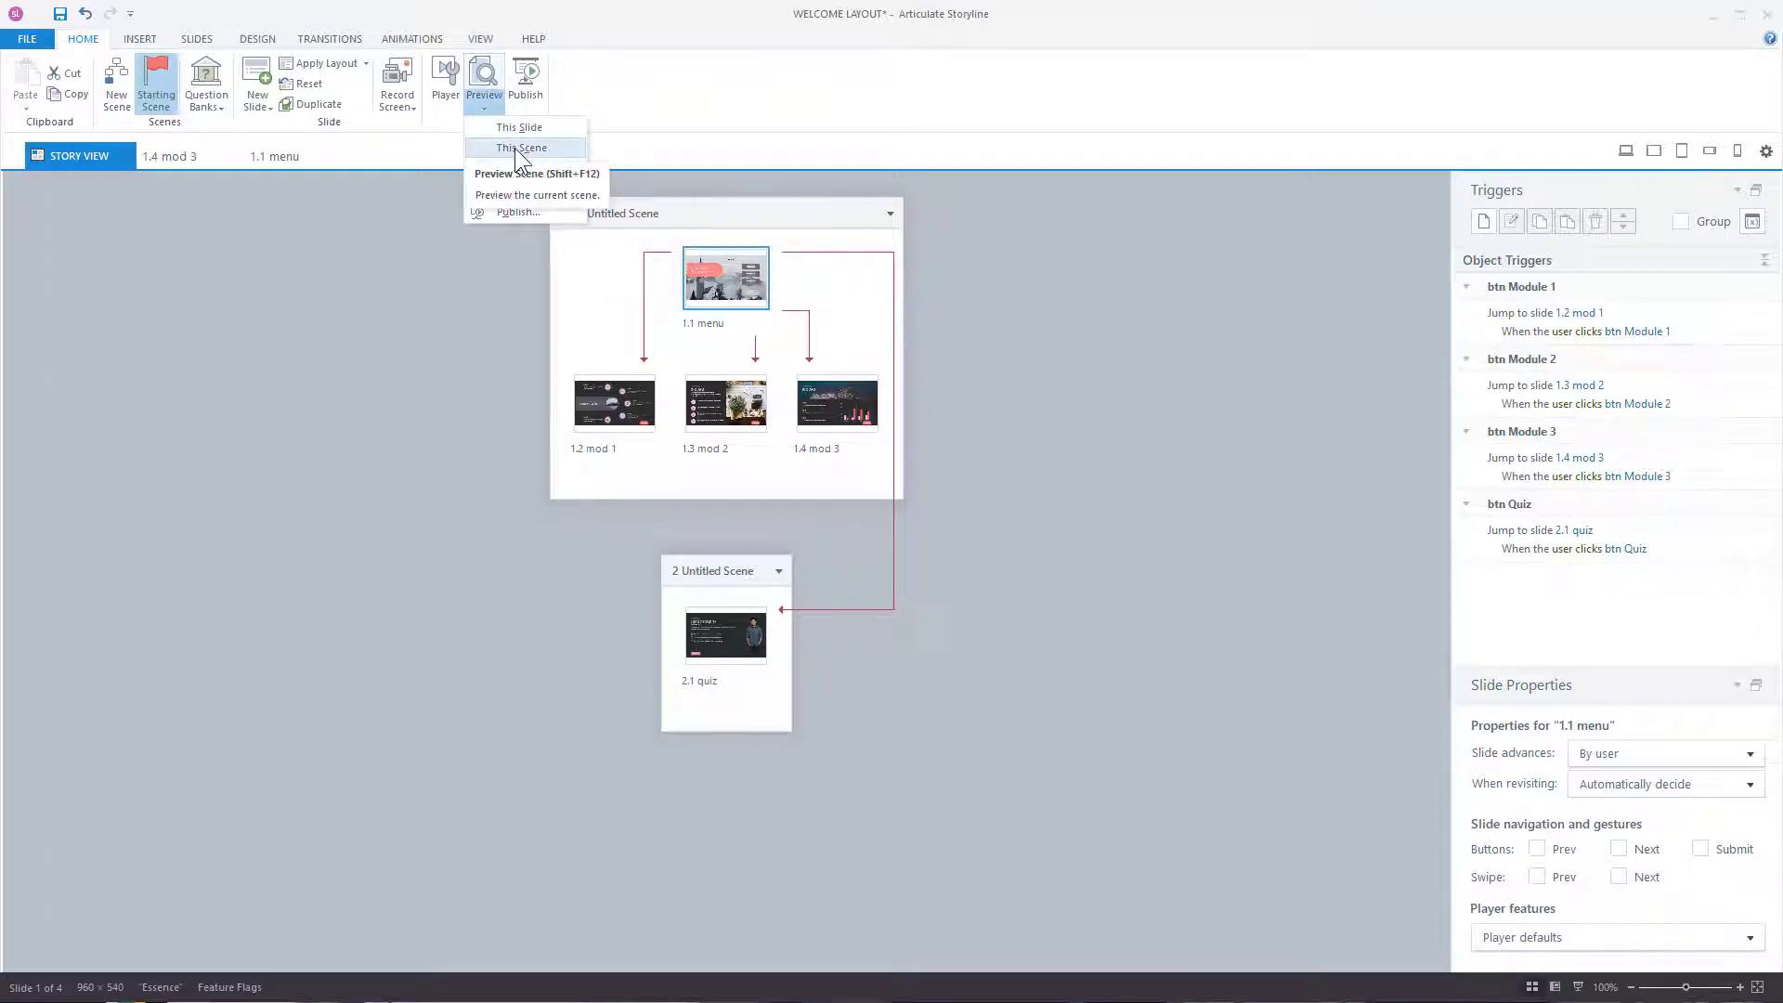
click(514, 148)
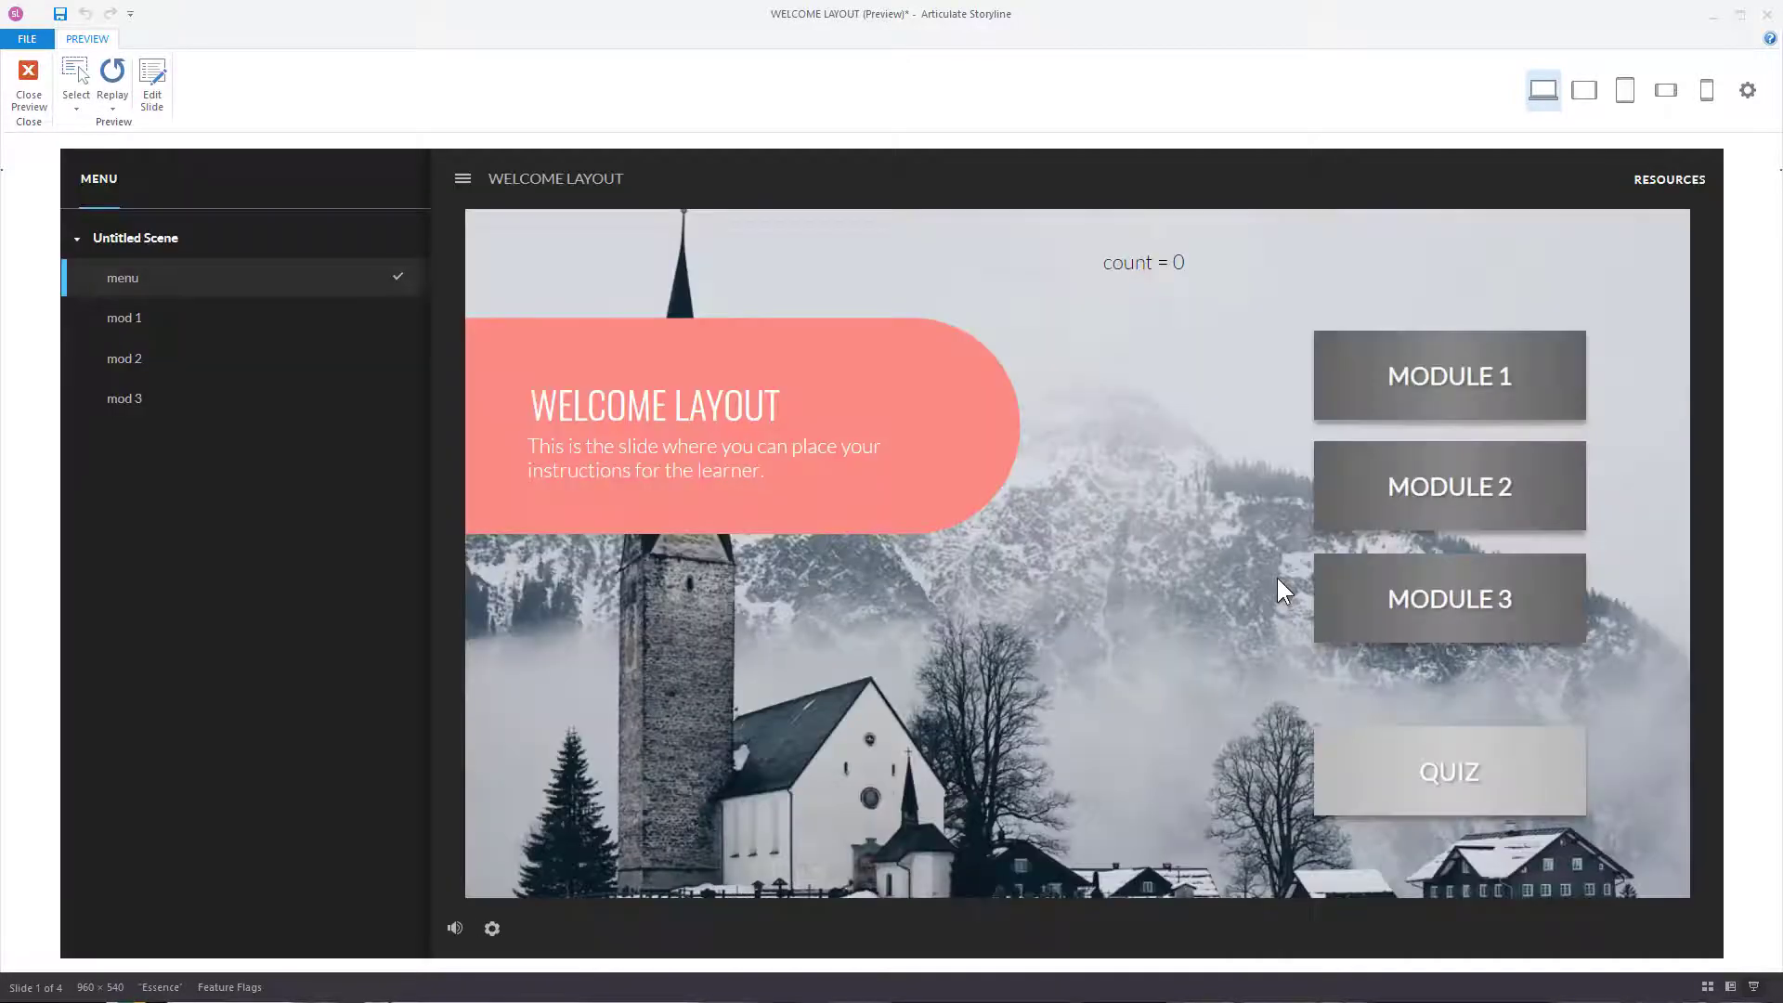
click(1495, 377)
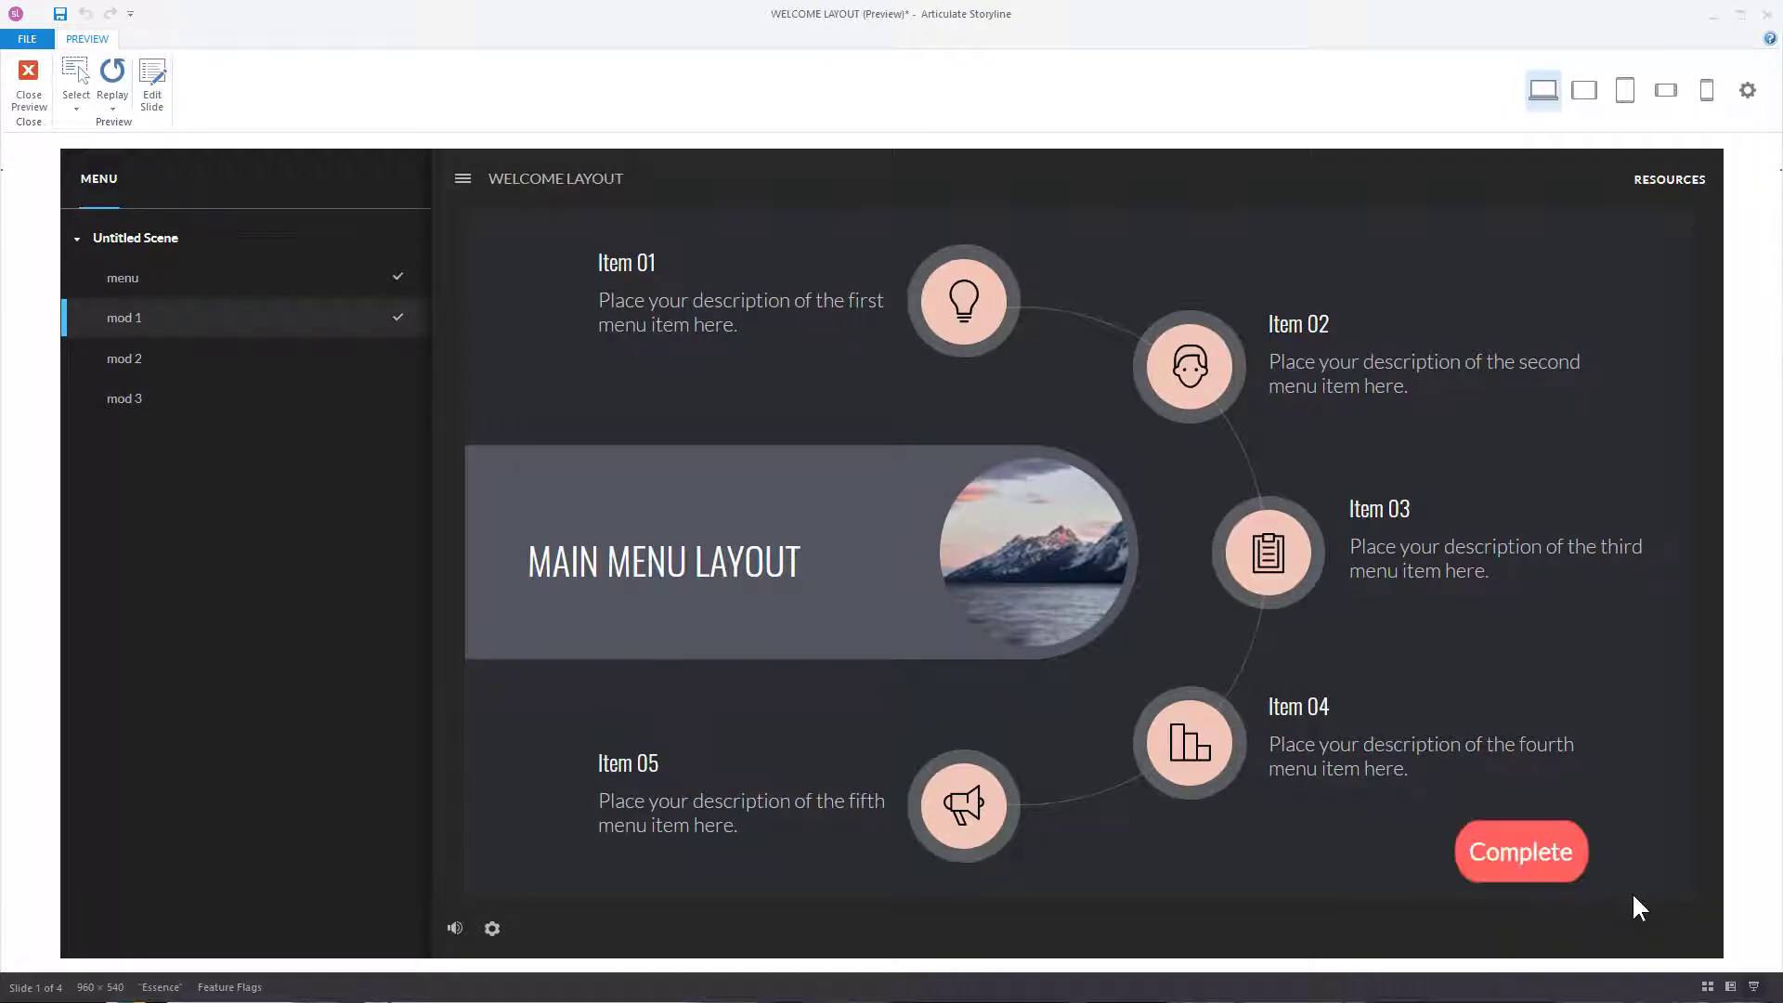
click(1549, 866)
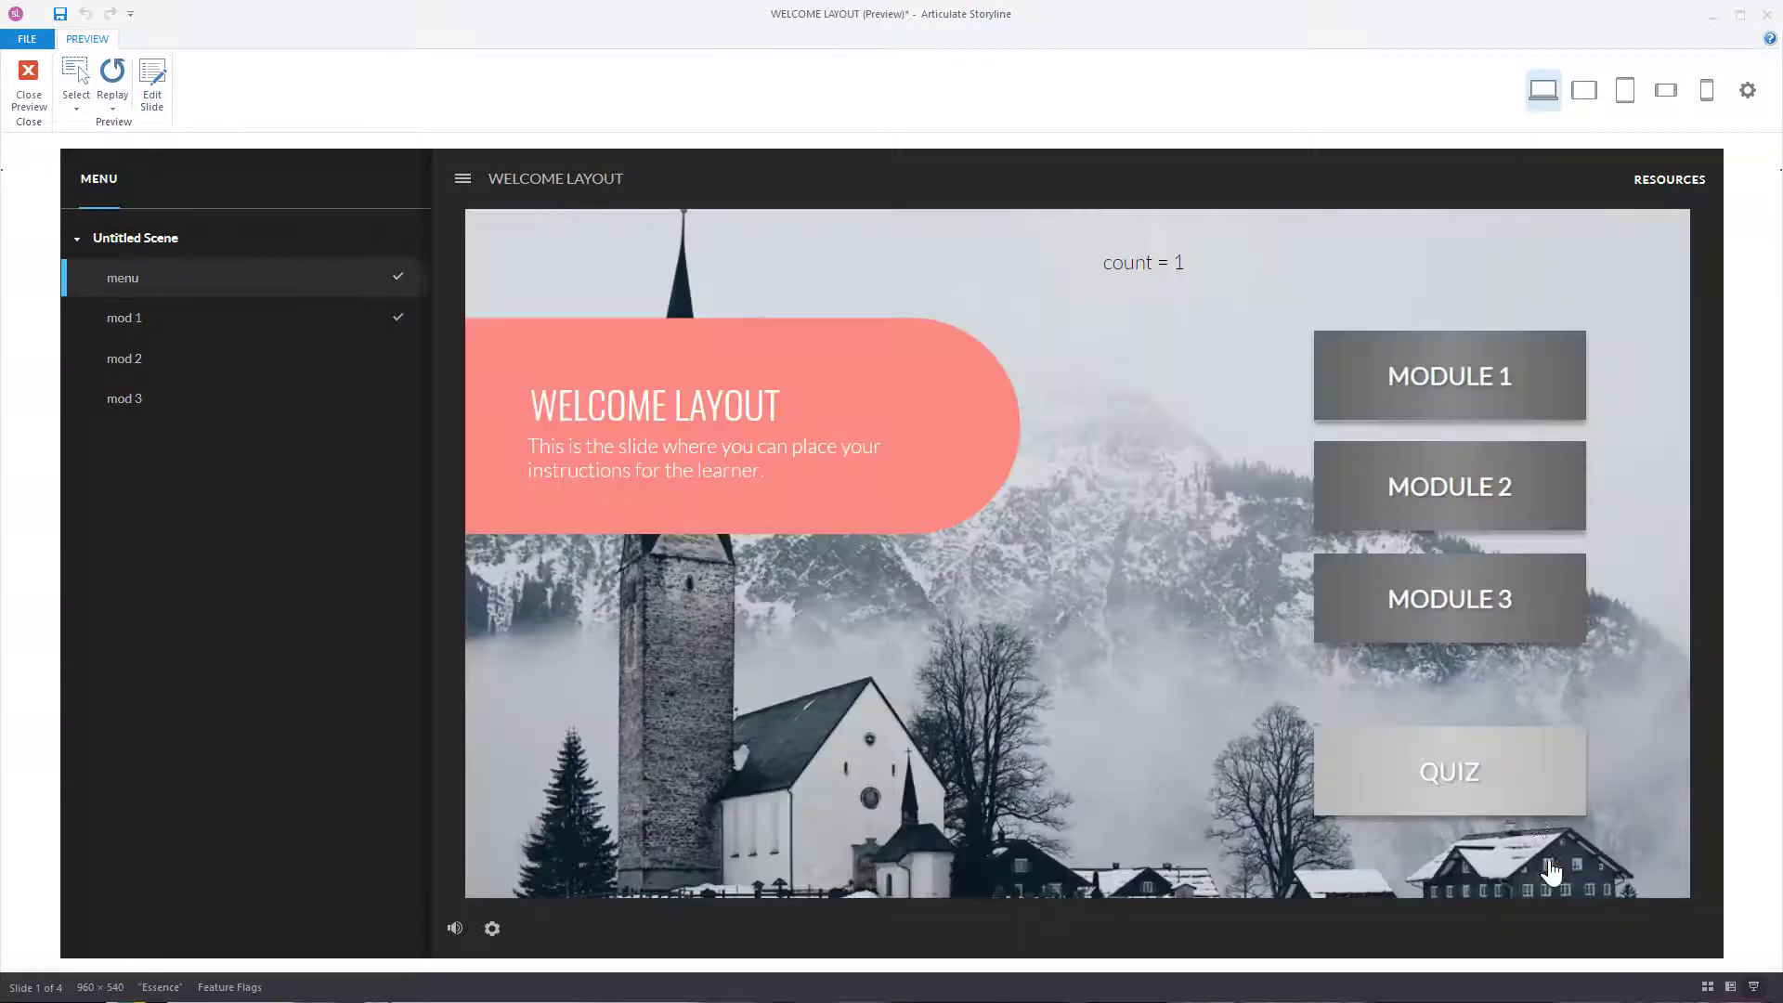
click(1413, 486)
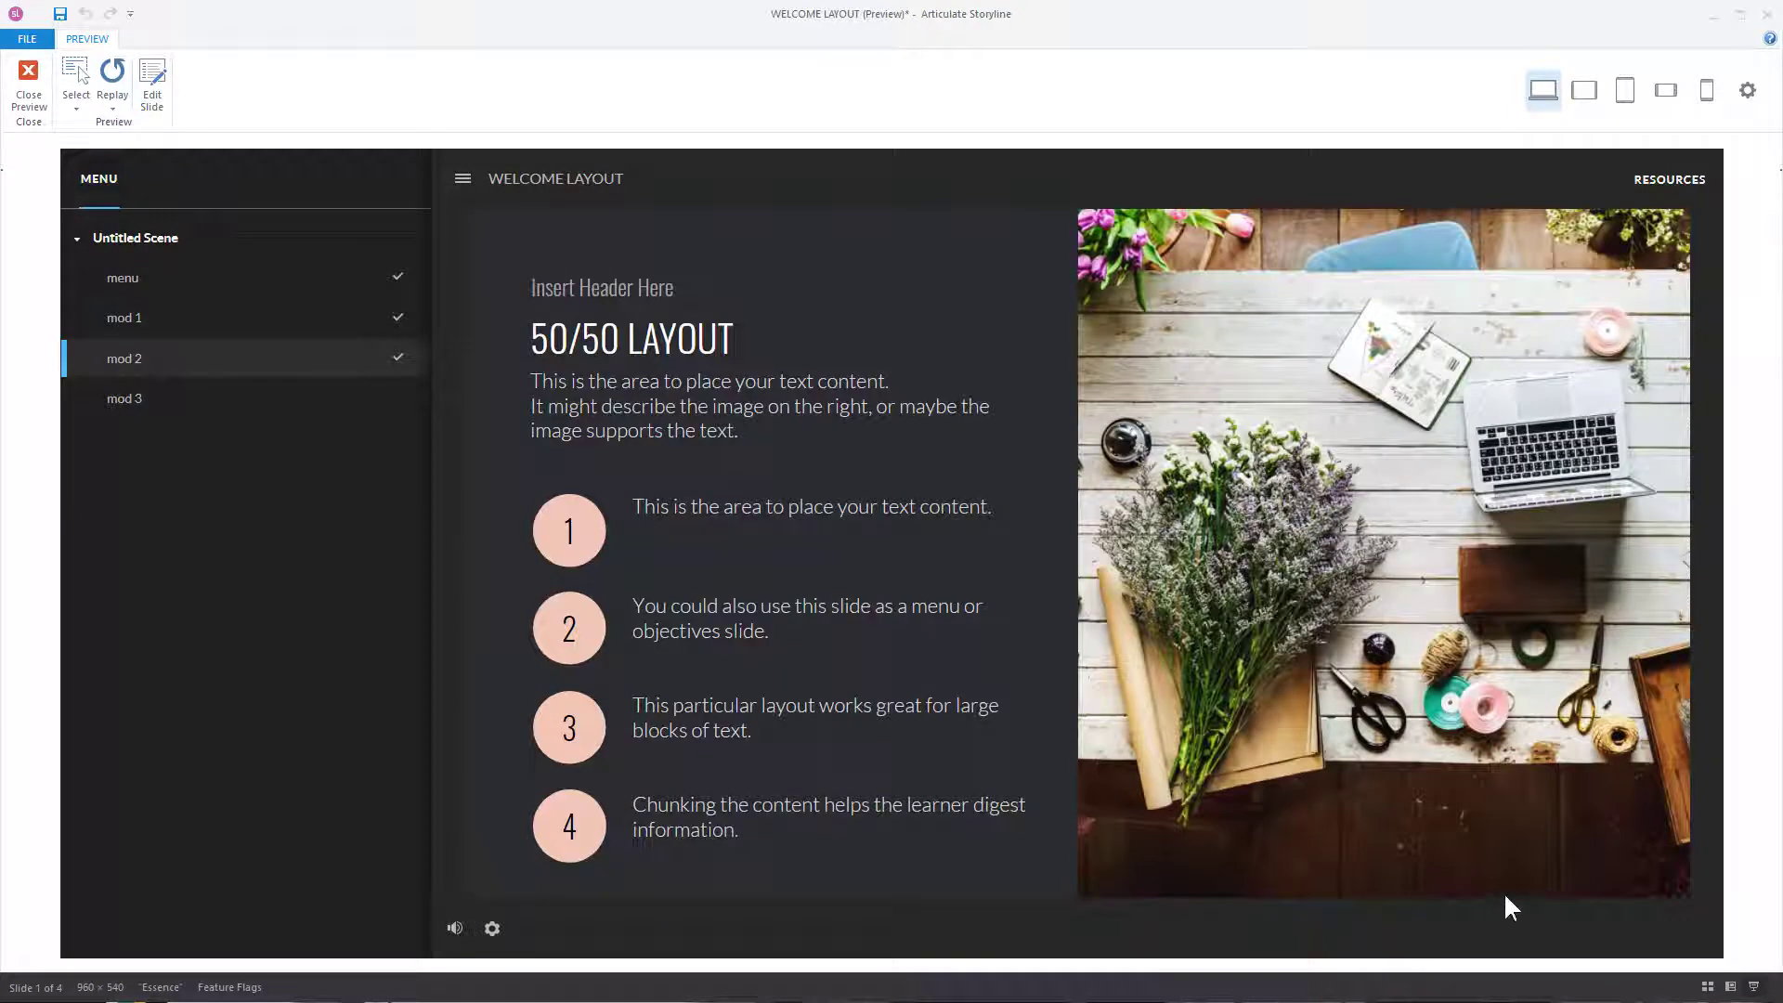
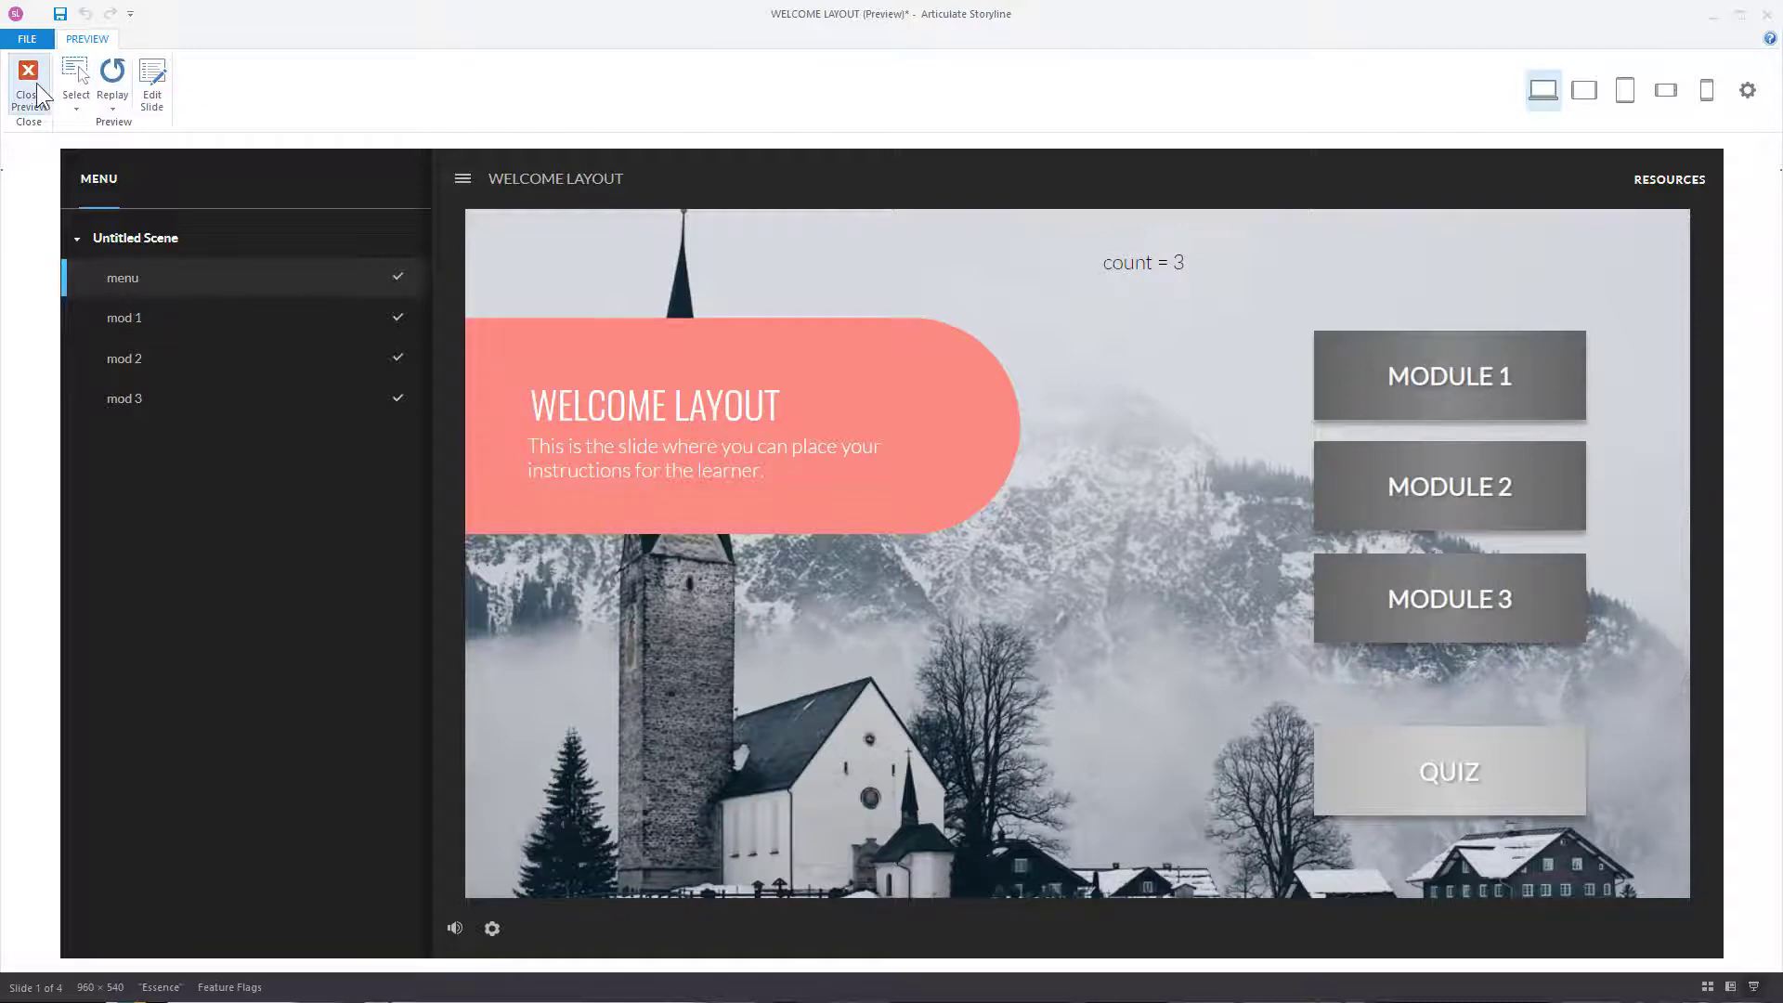
click(37, 86)
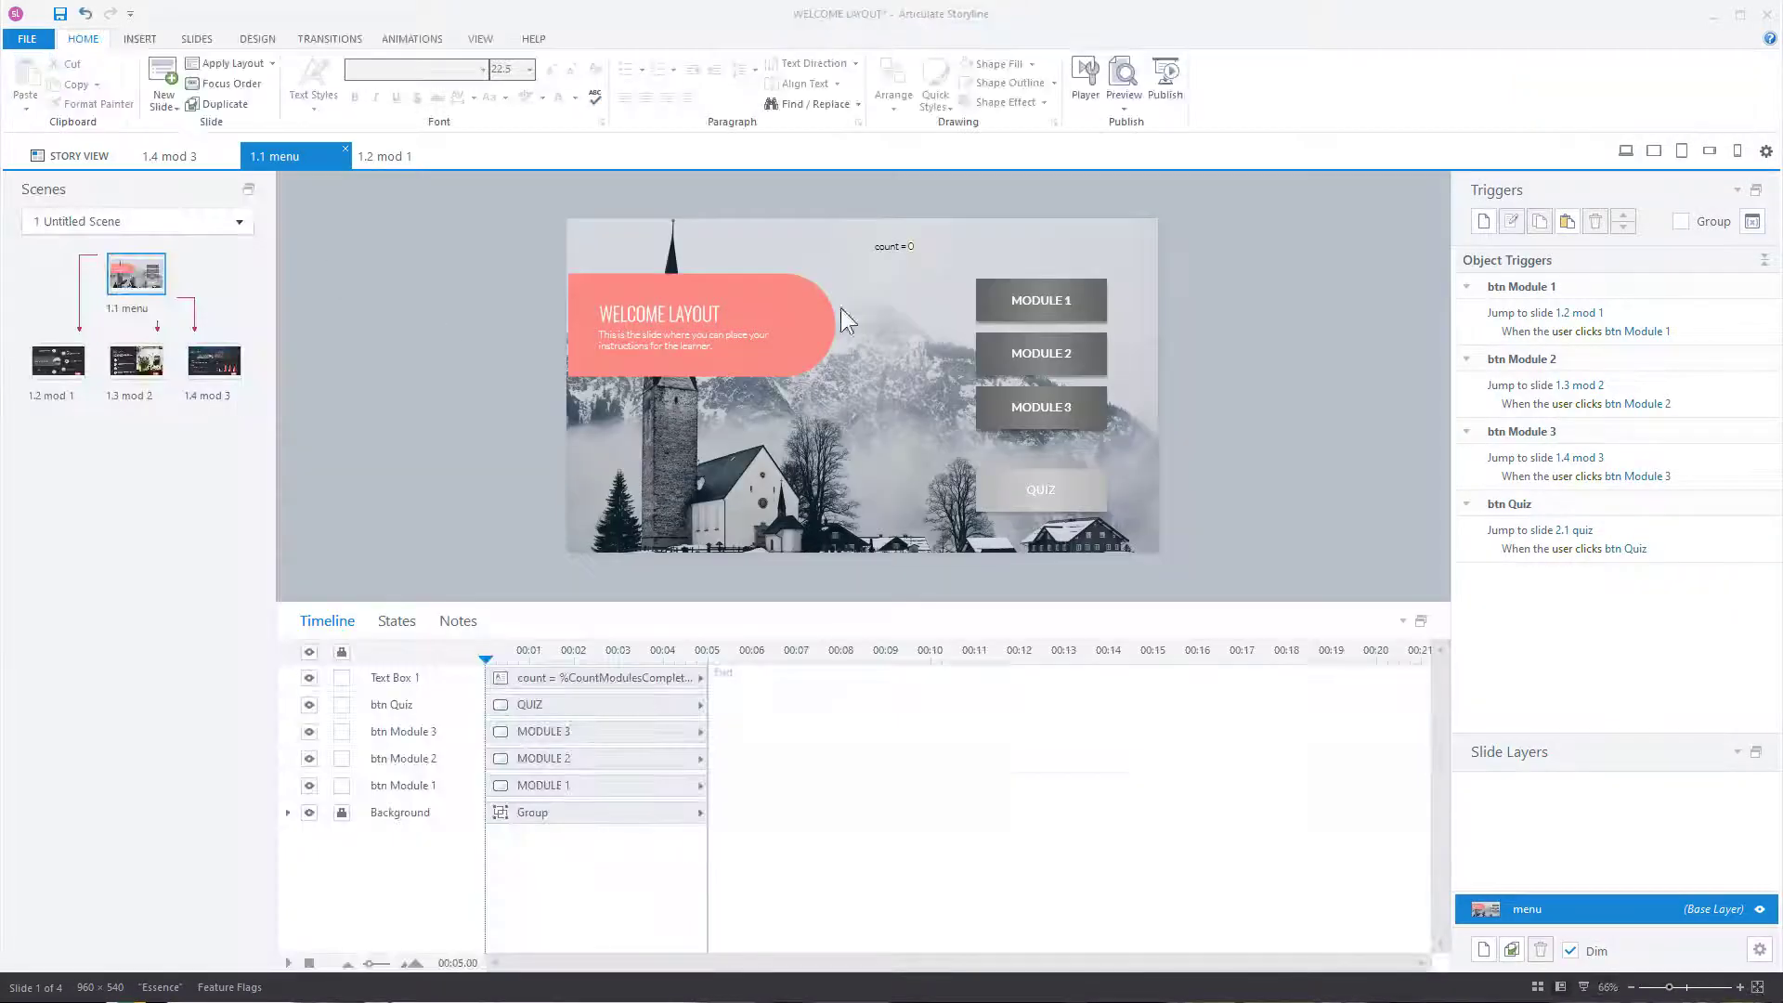
Step: Rename the menu slide's count text box to "var reference" and hide it in the timeline
click(897, 243)
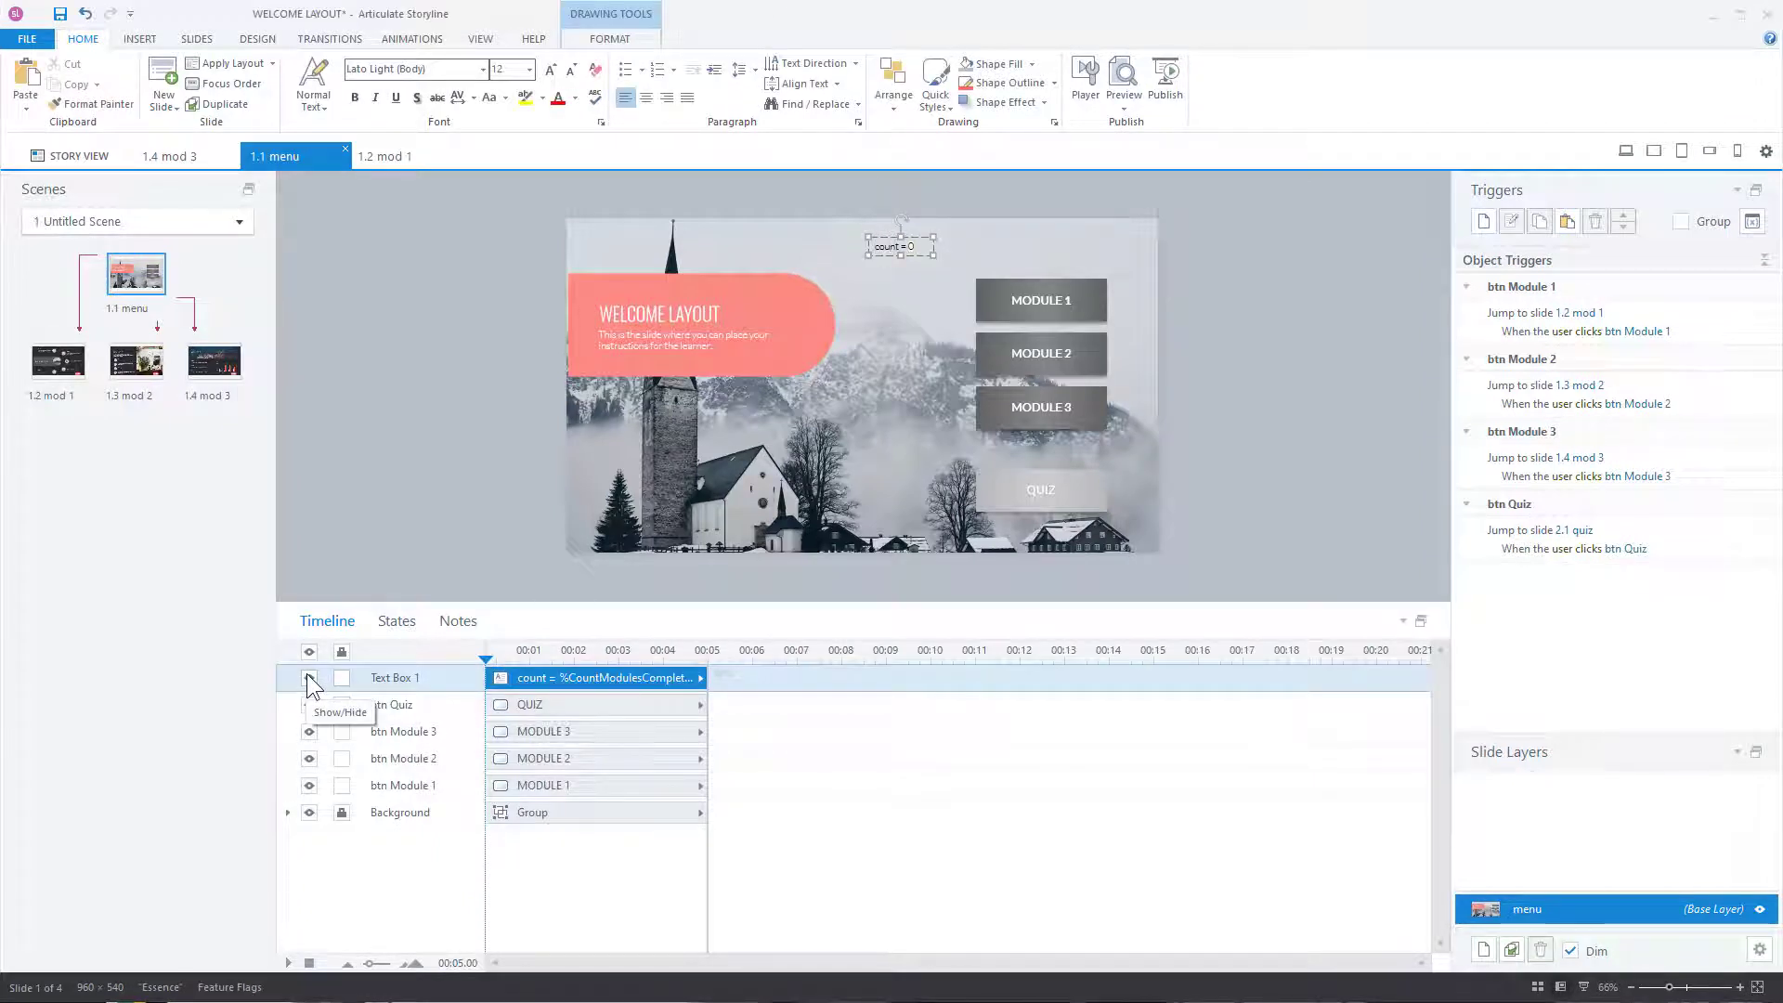
double_click(392, 682)
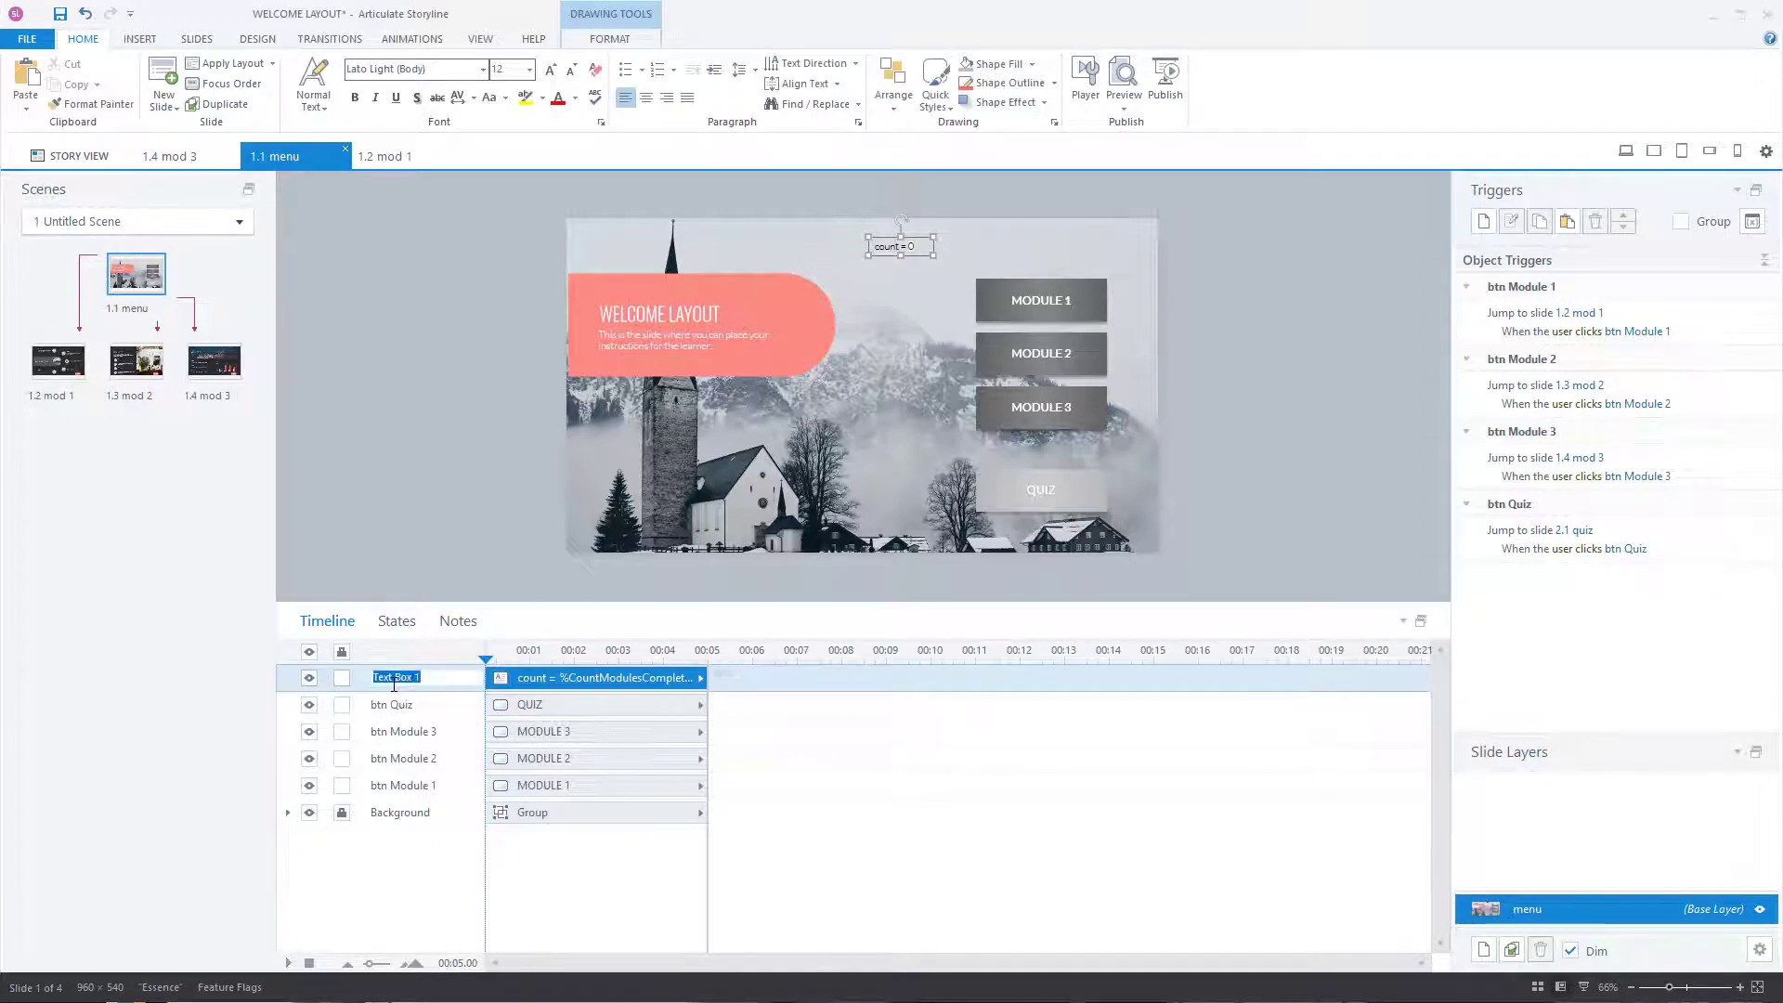
text(var referncece)
click(309, 678)
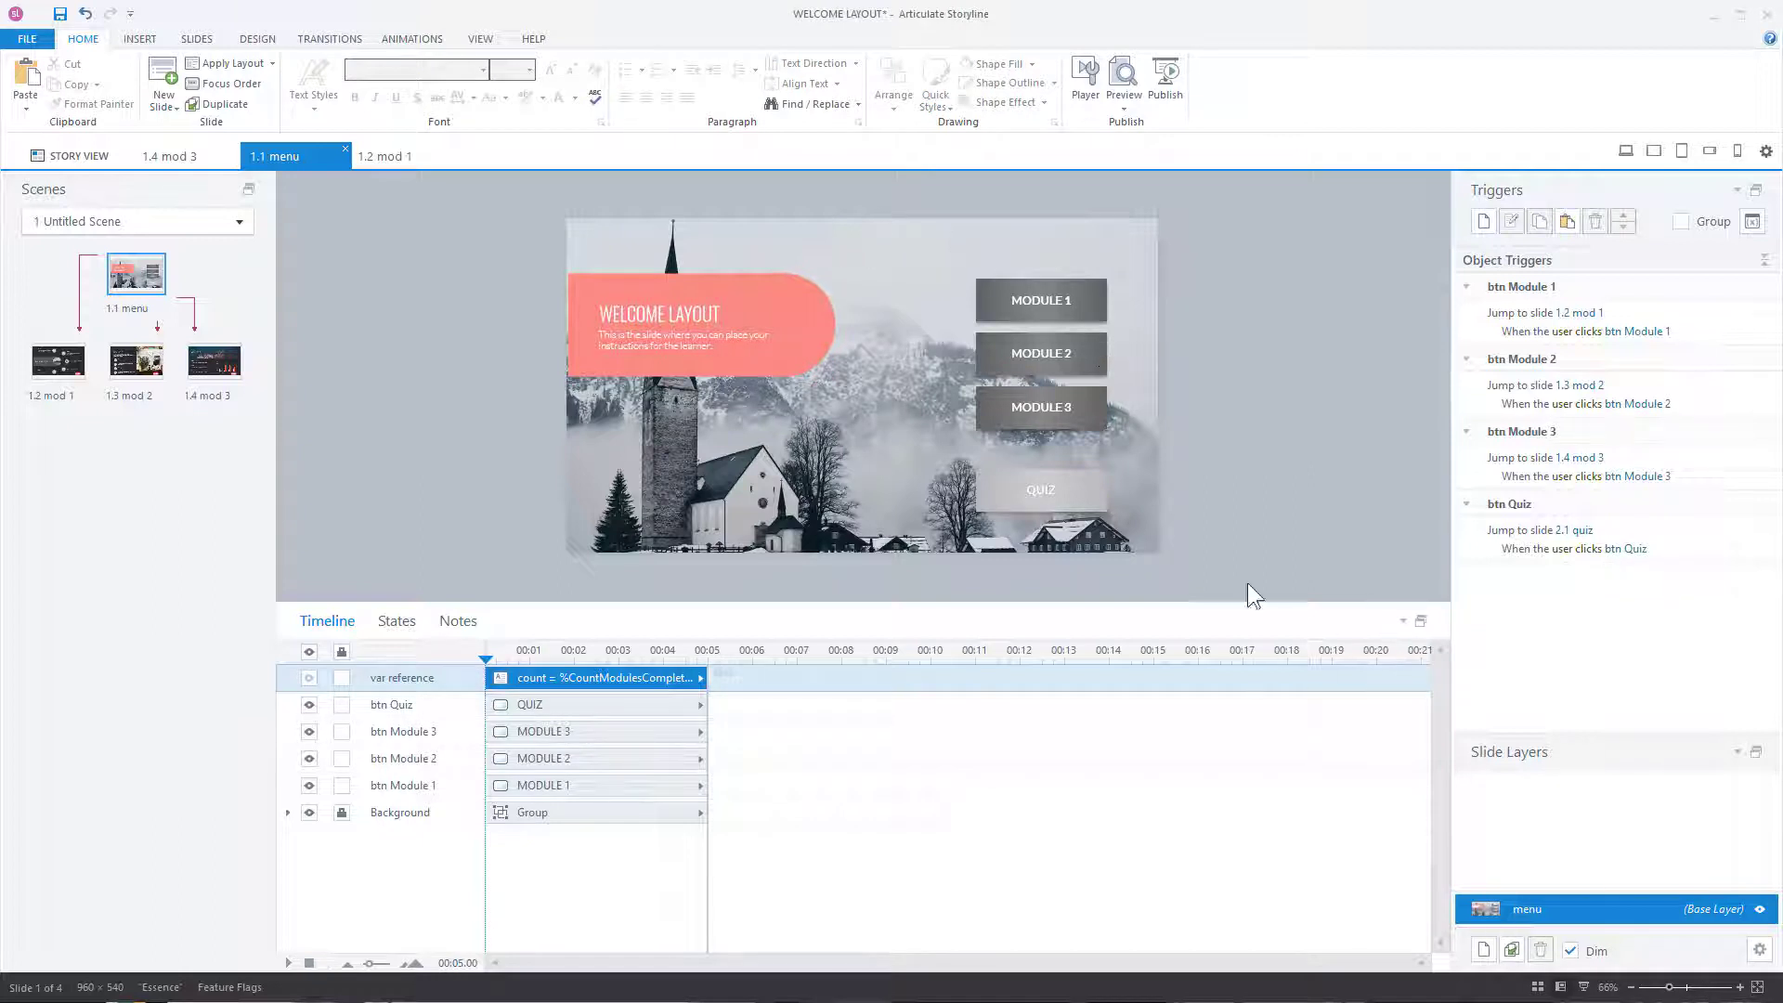
Step: Start a new trigger on slide 1.1 menu that changes btn Quiz to Normal when the timeline starts on this slide
click(1100, 491)
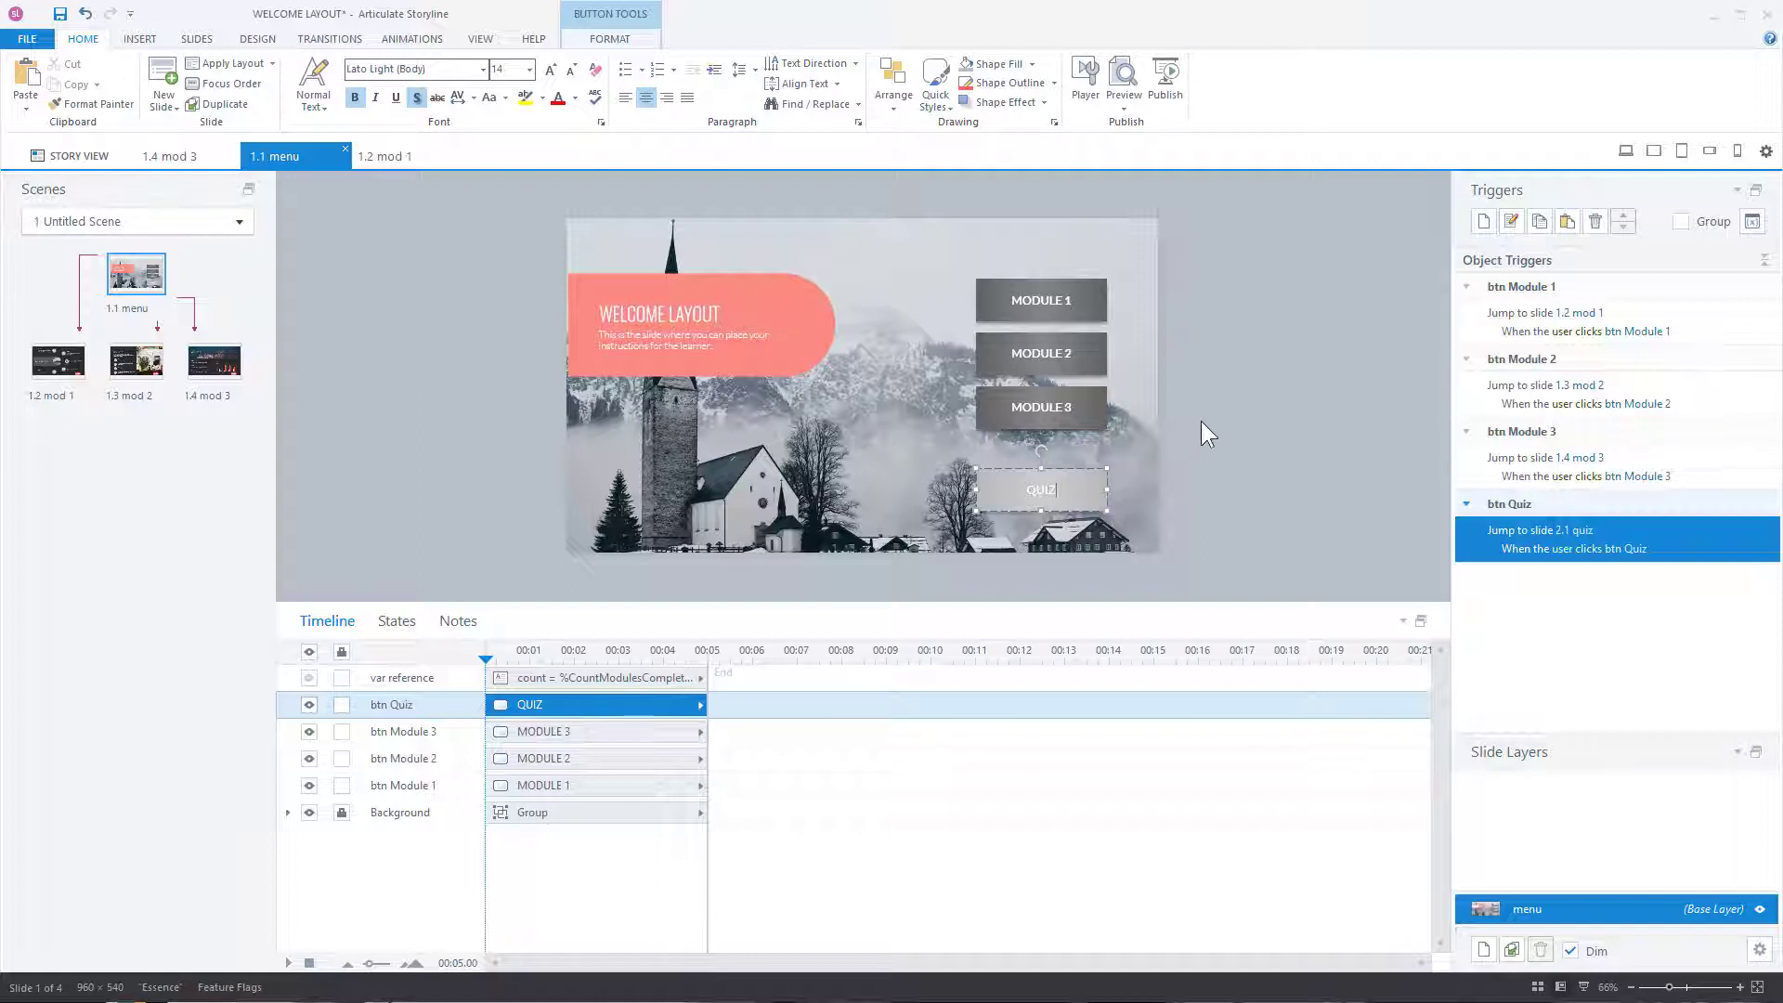
click(1347, 354)
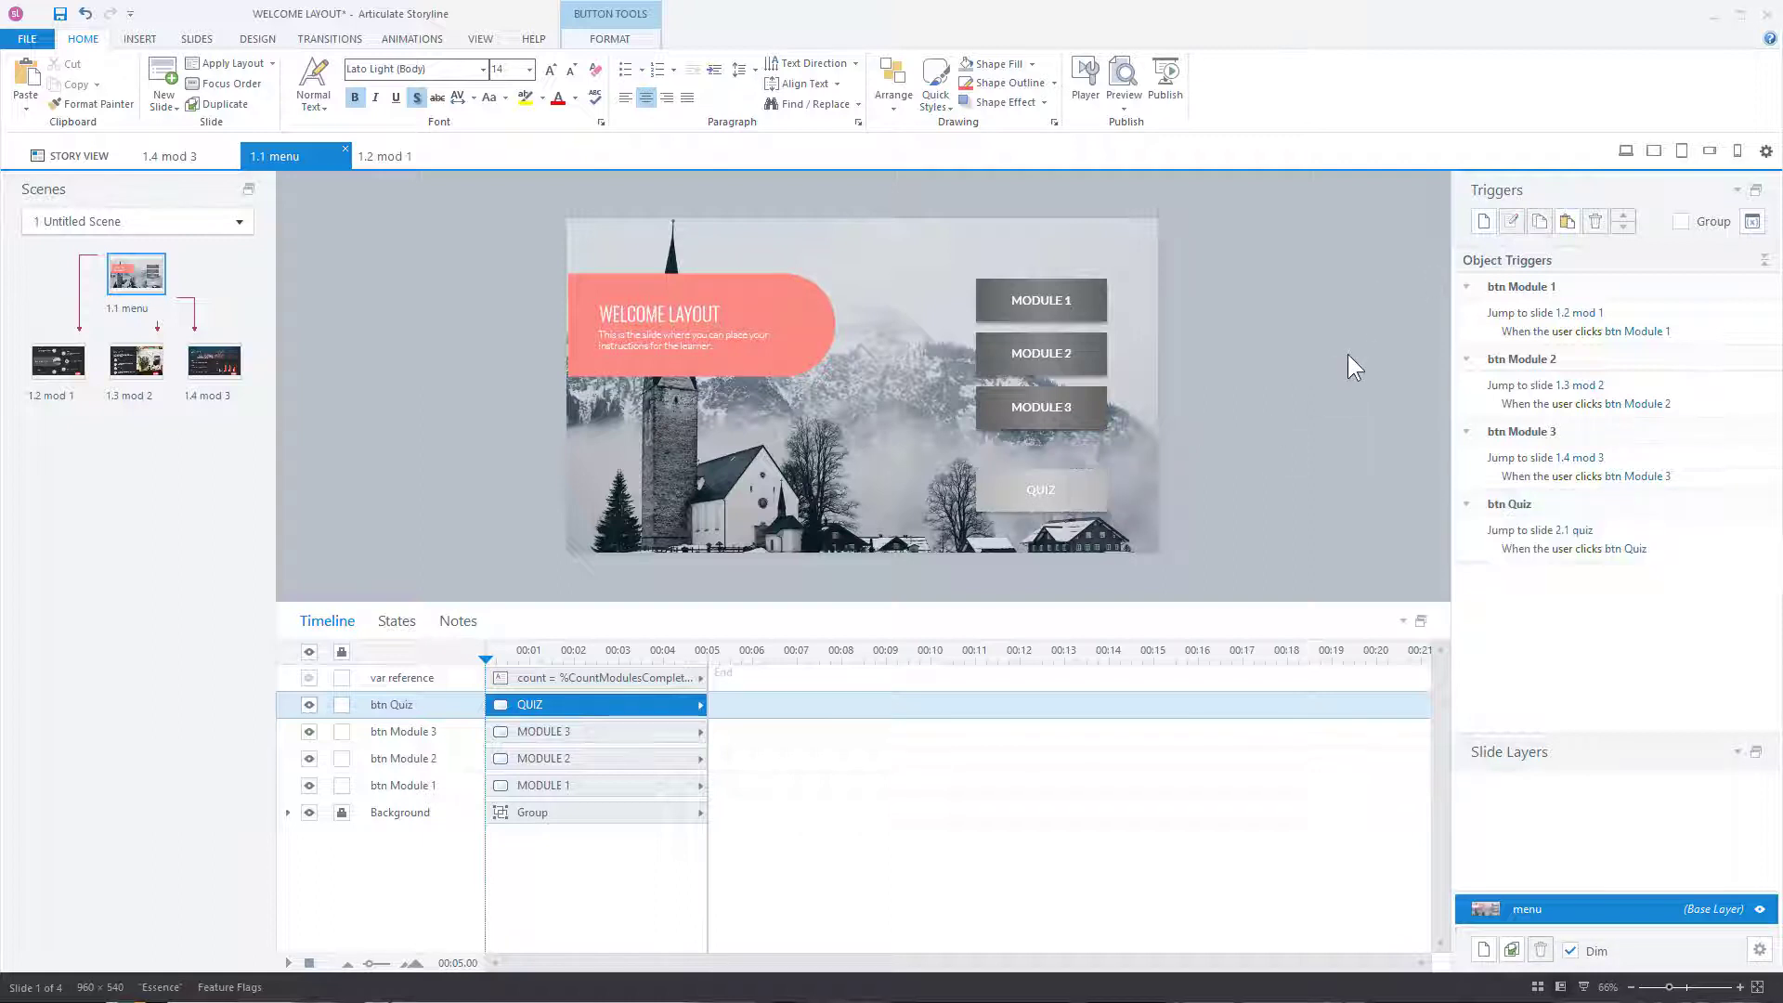
click(1484, 223)
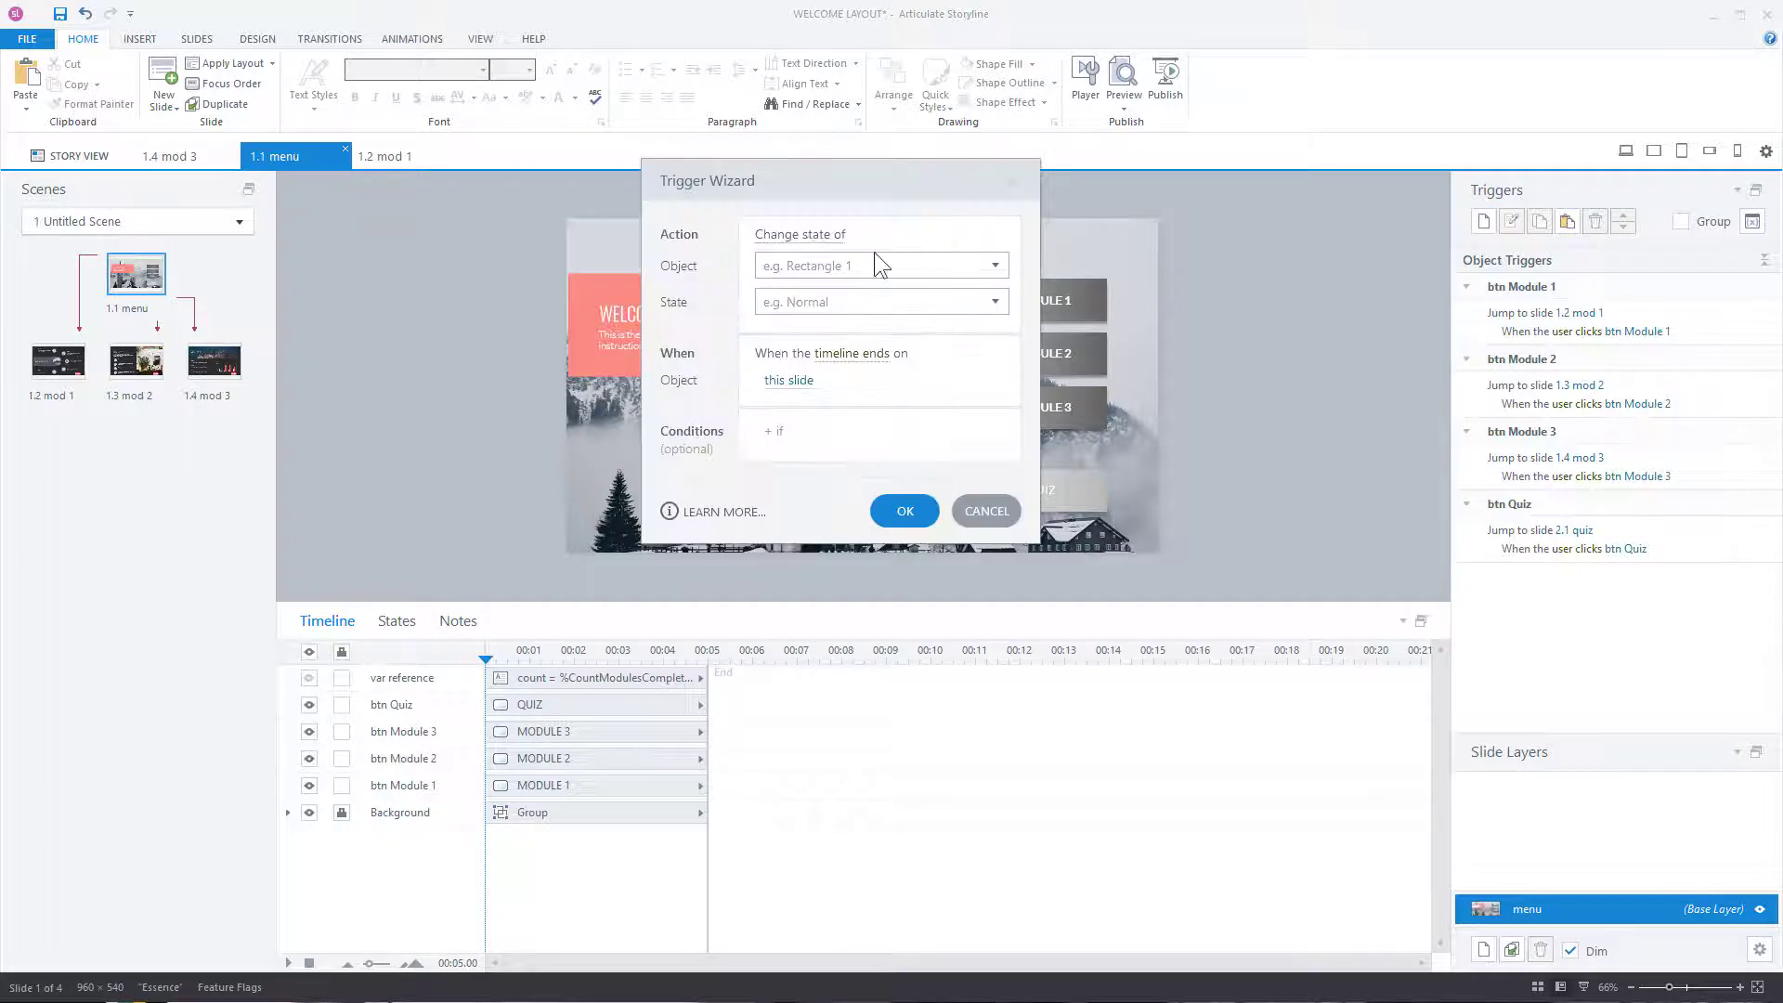
click(991, 266)
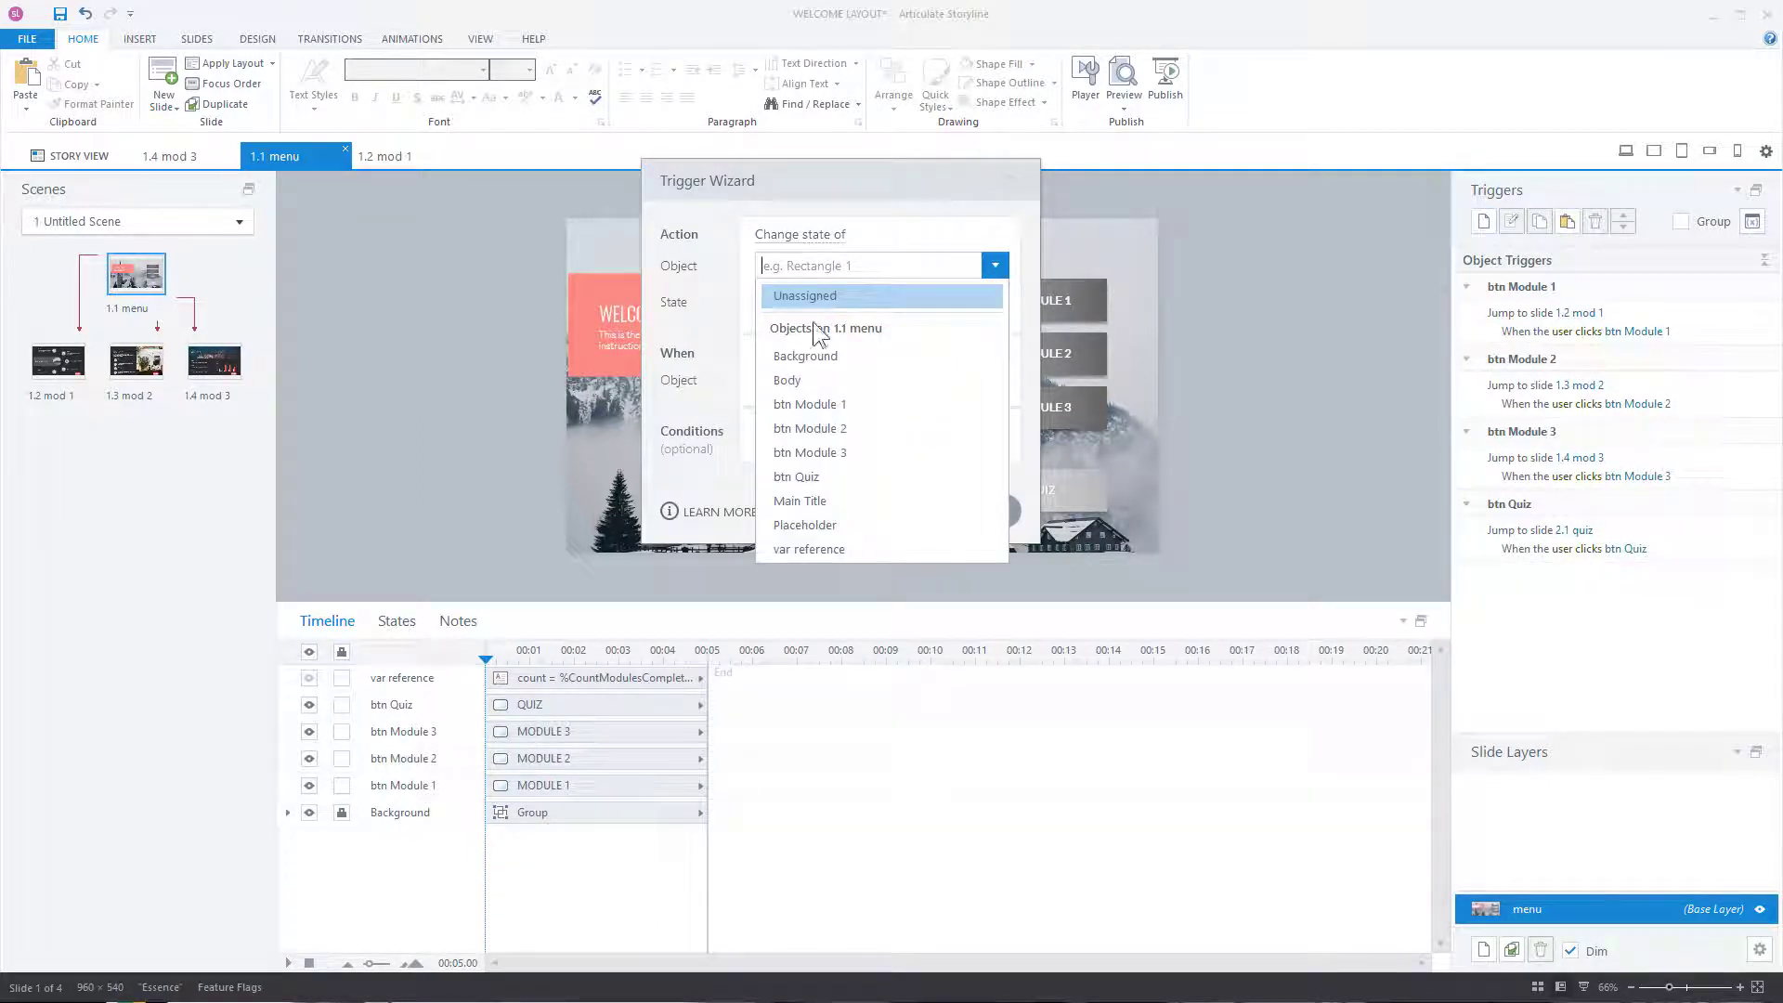
click(828, 476)
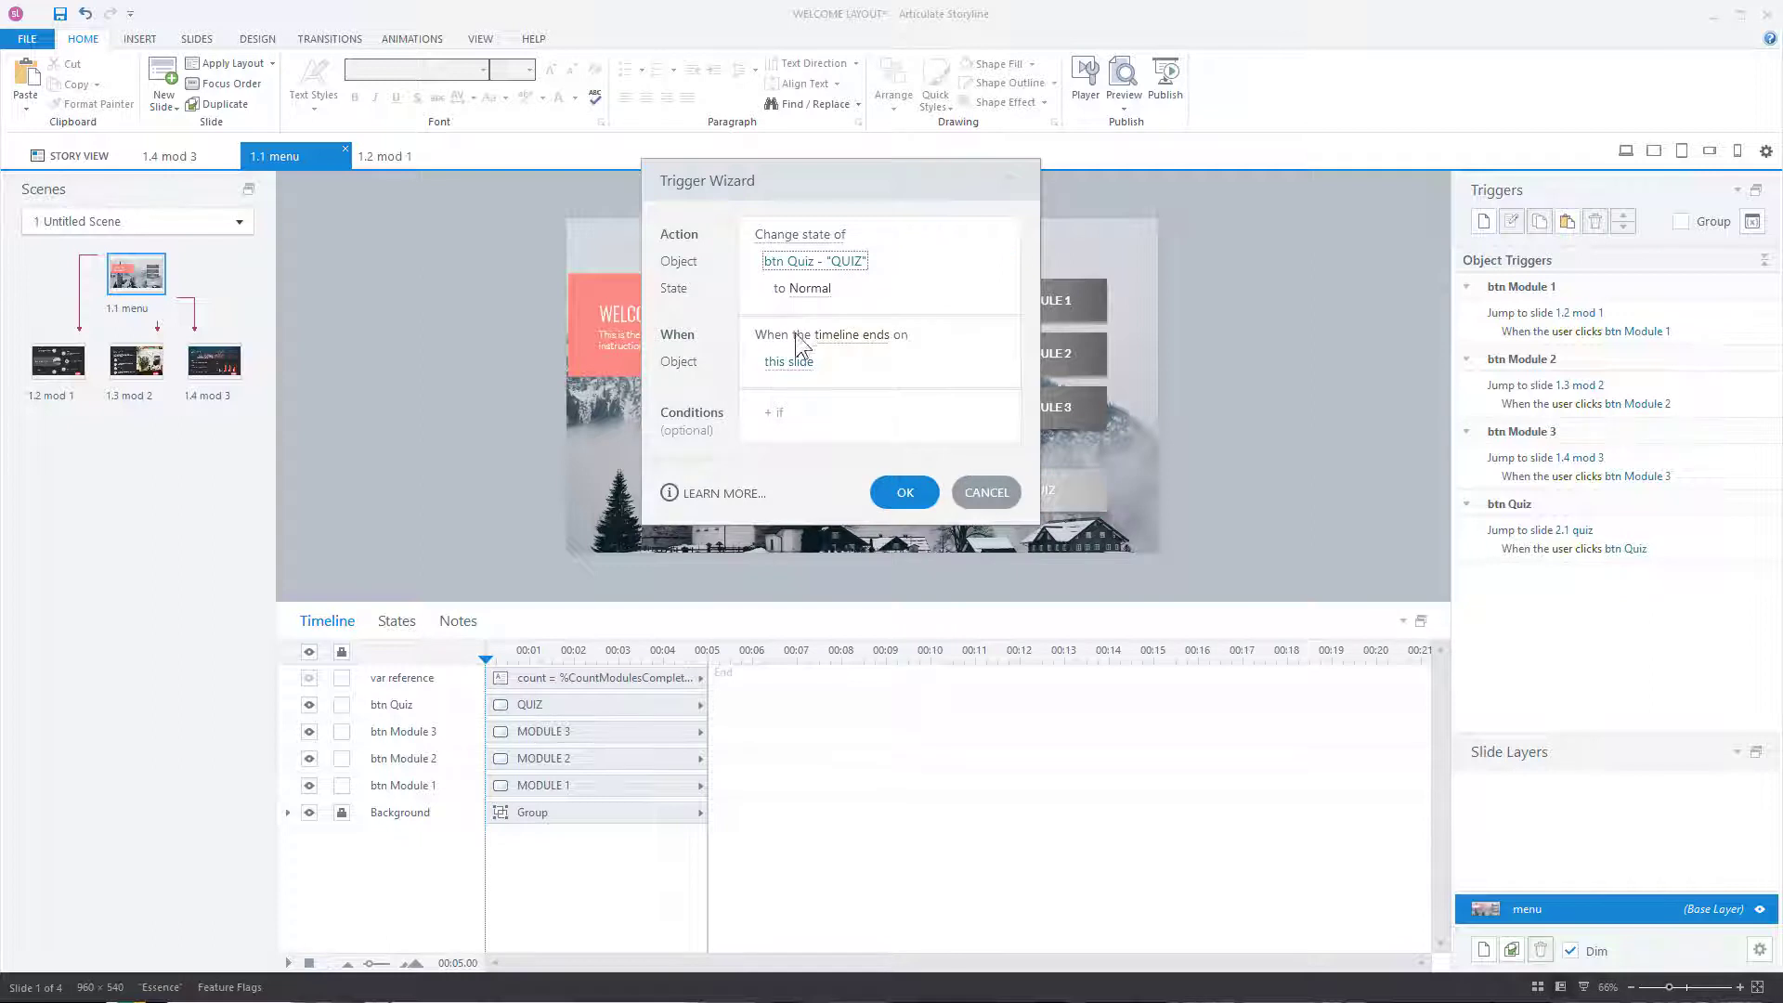
click(846, 336)
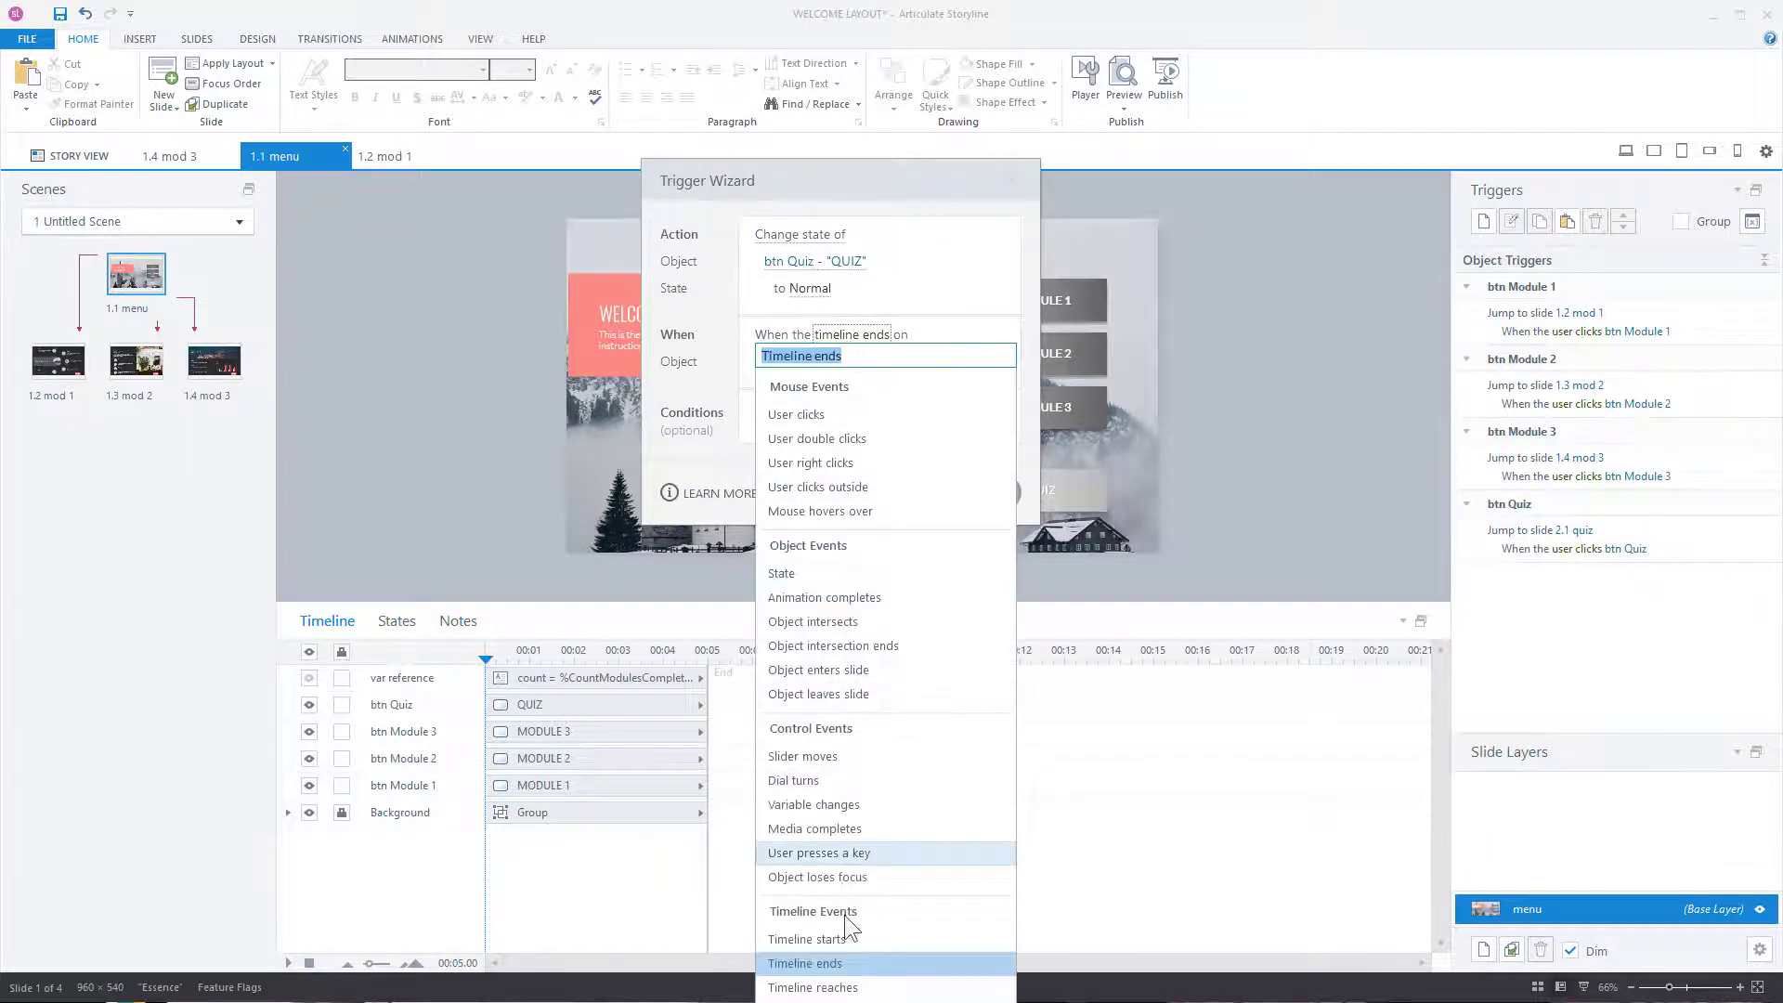
click(824, 806)
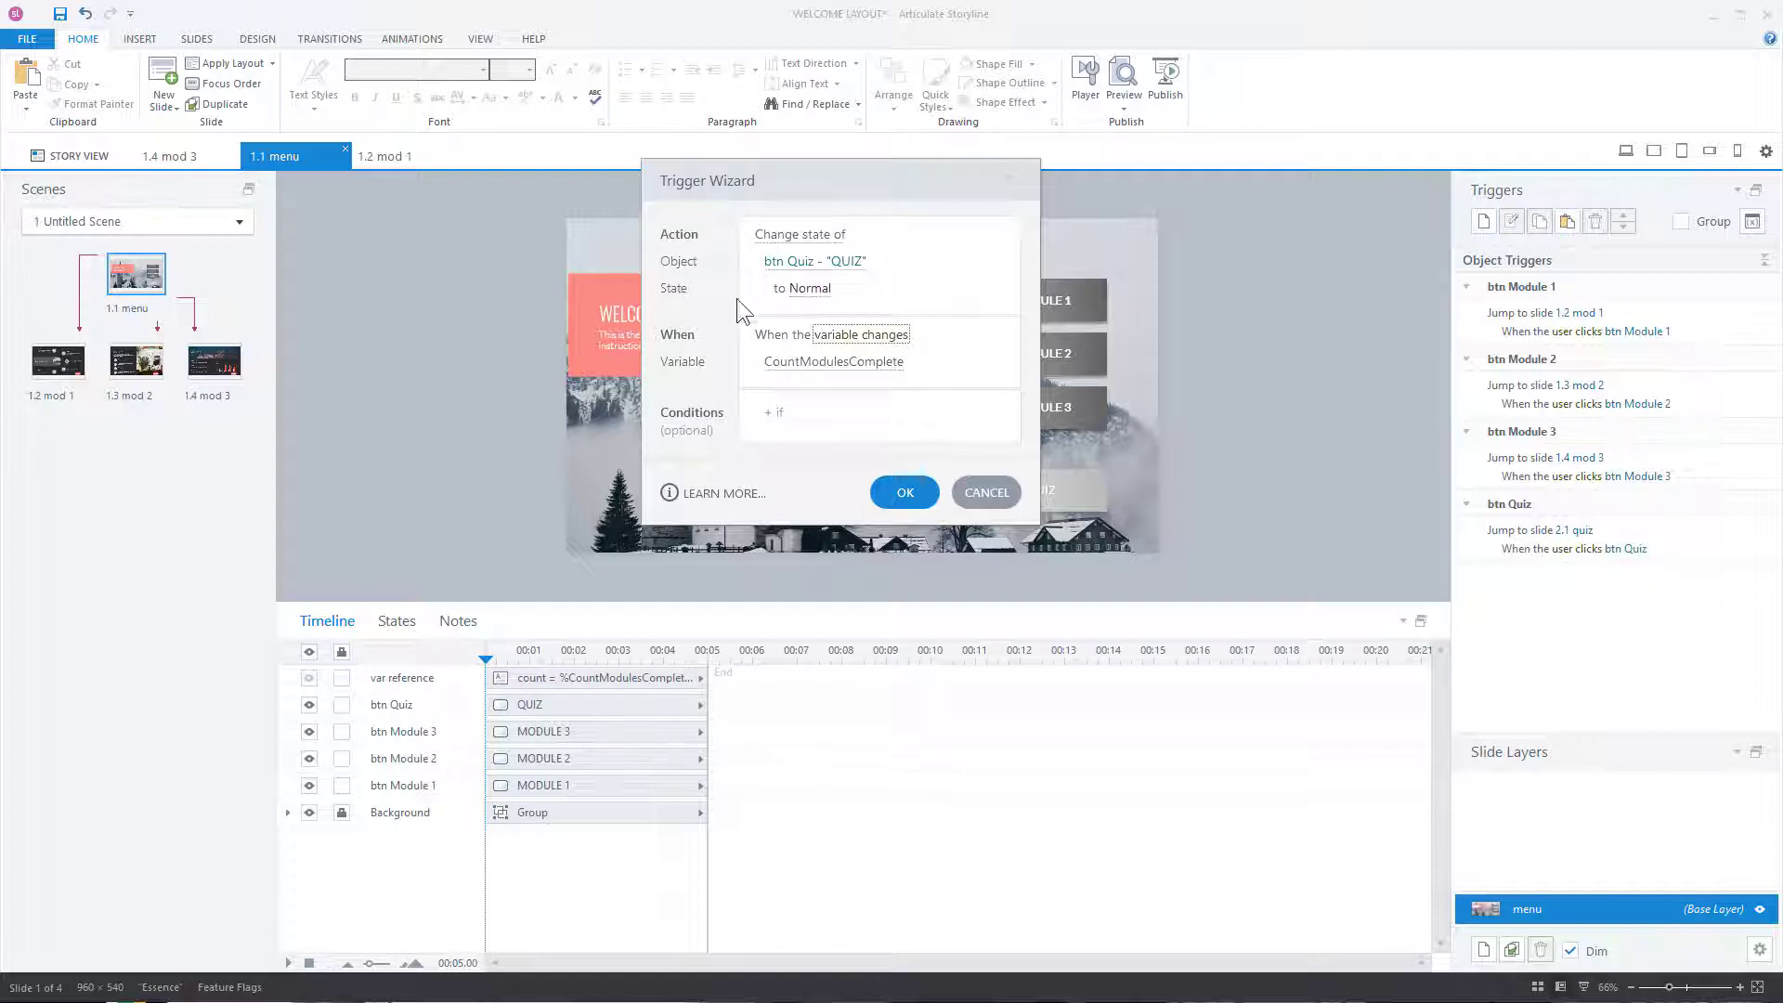
click(838, 340)
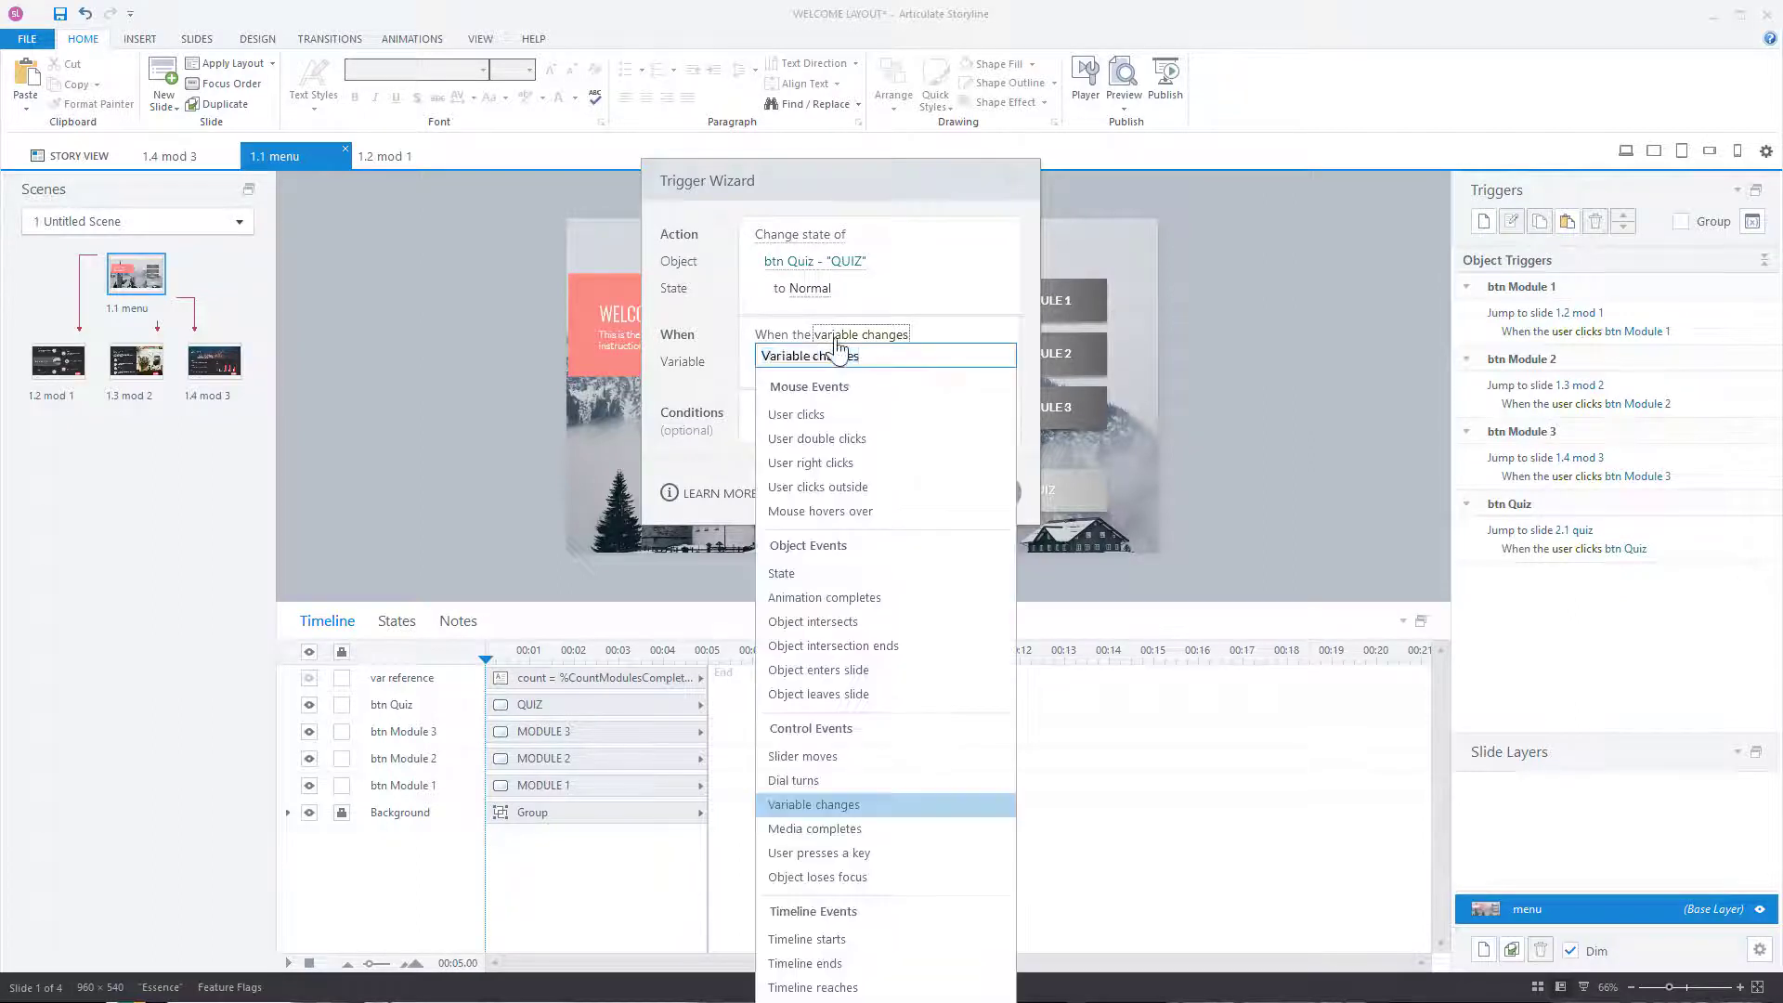
click(845, 940)
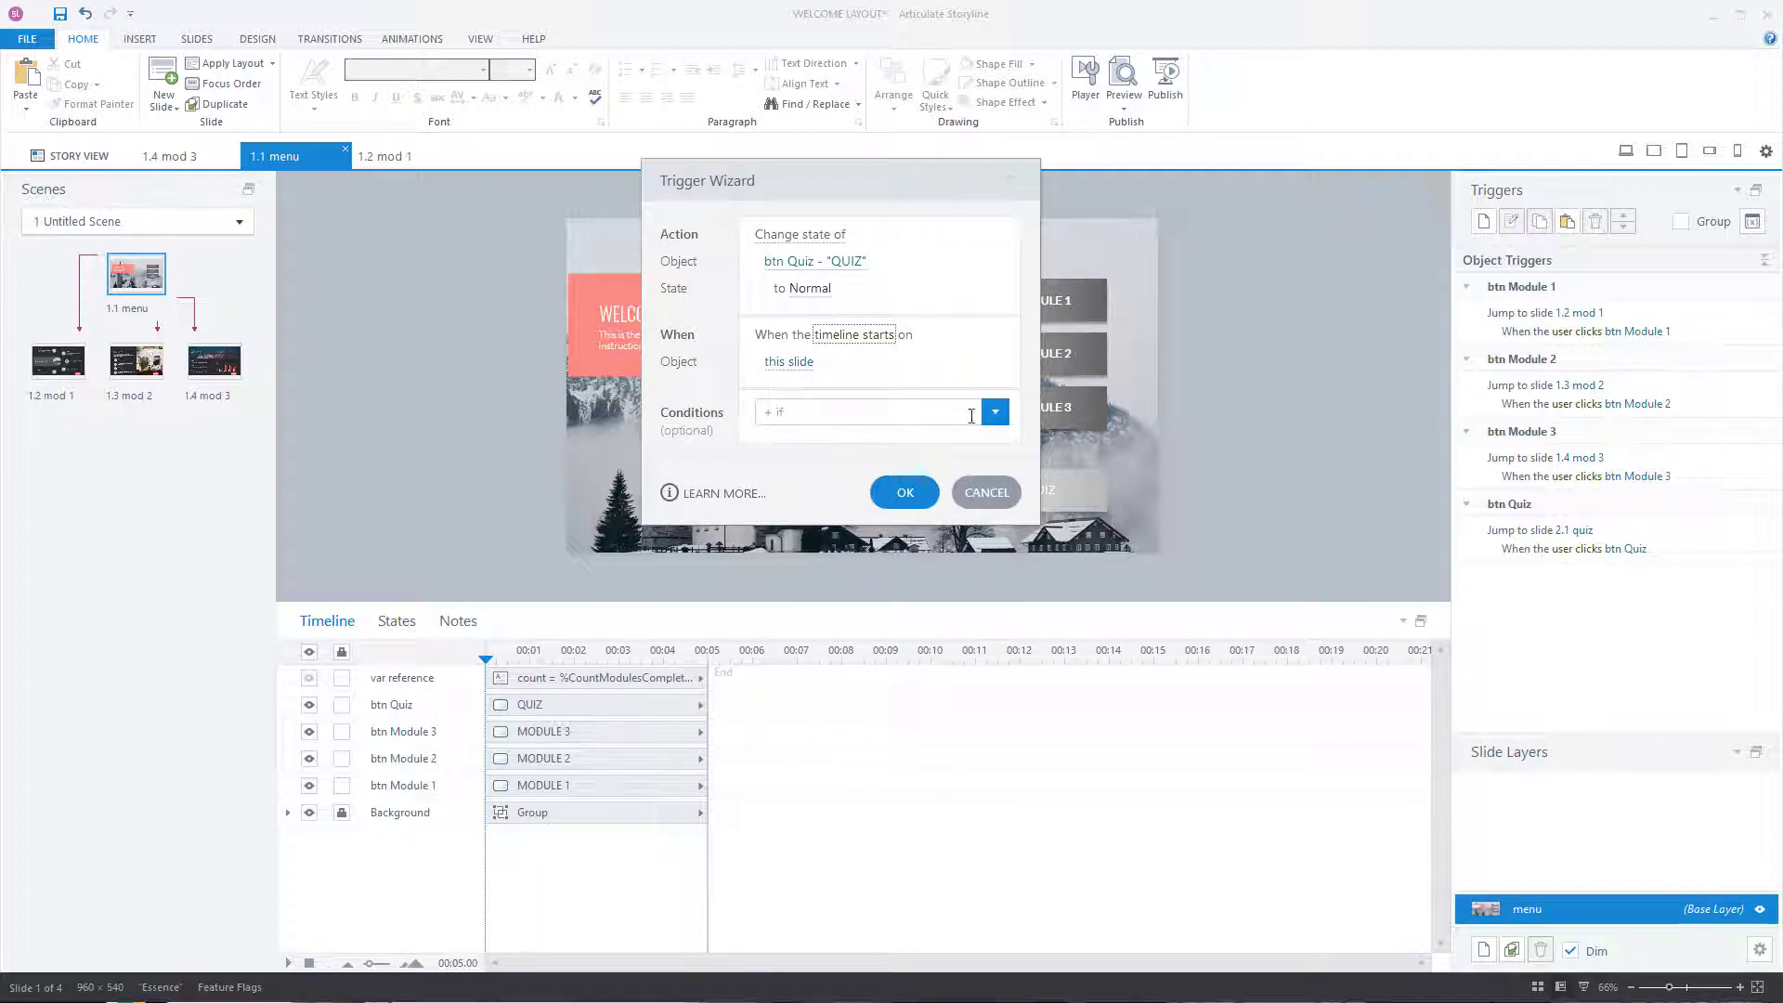
Step: Add the condition CountModulesComplete = value 2 to the Quiz state trigger and save the trigger
click(980, 412)
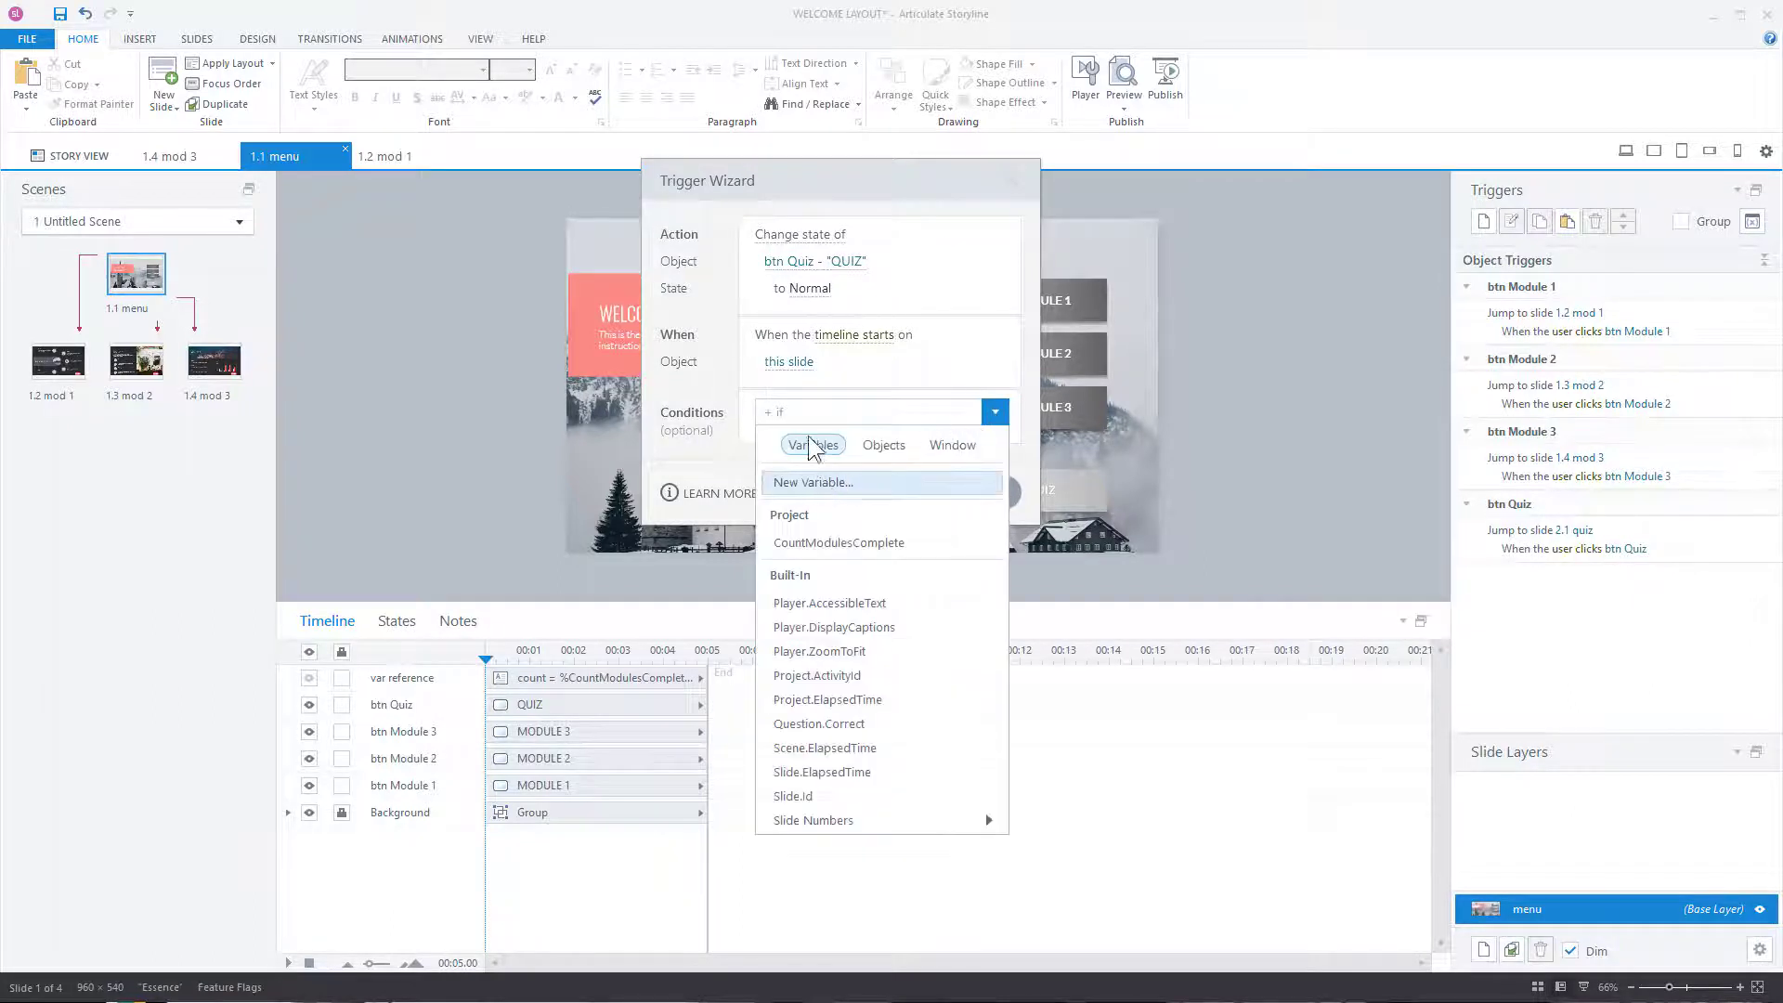
click(814, 538)
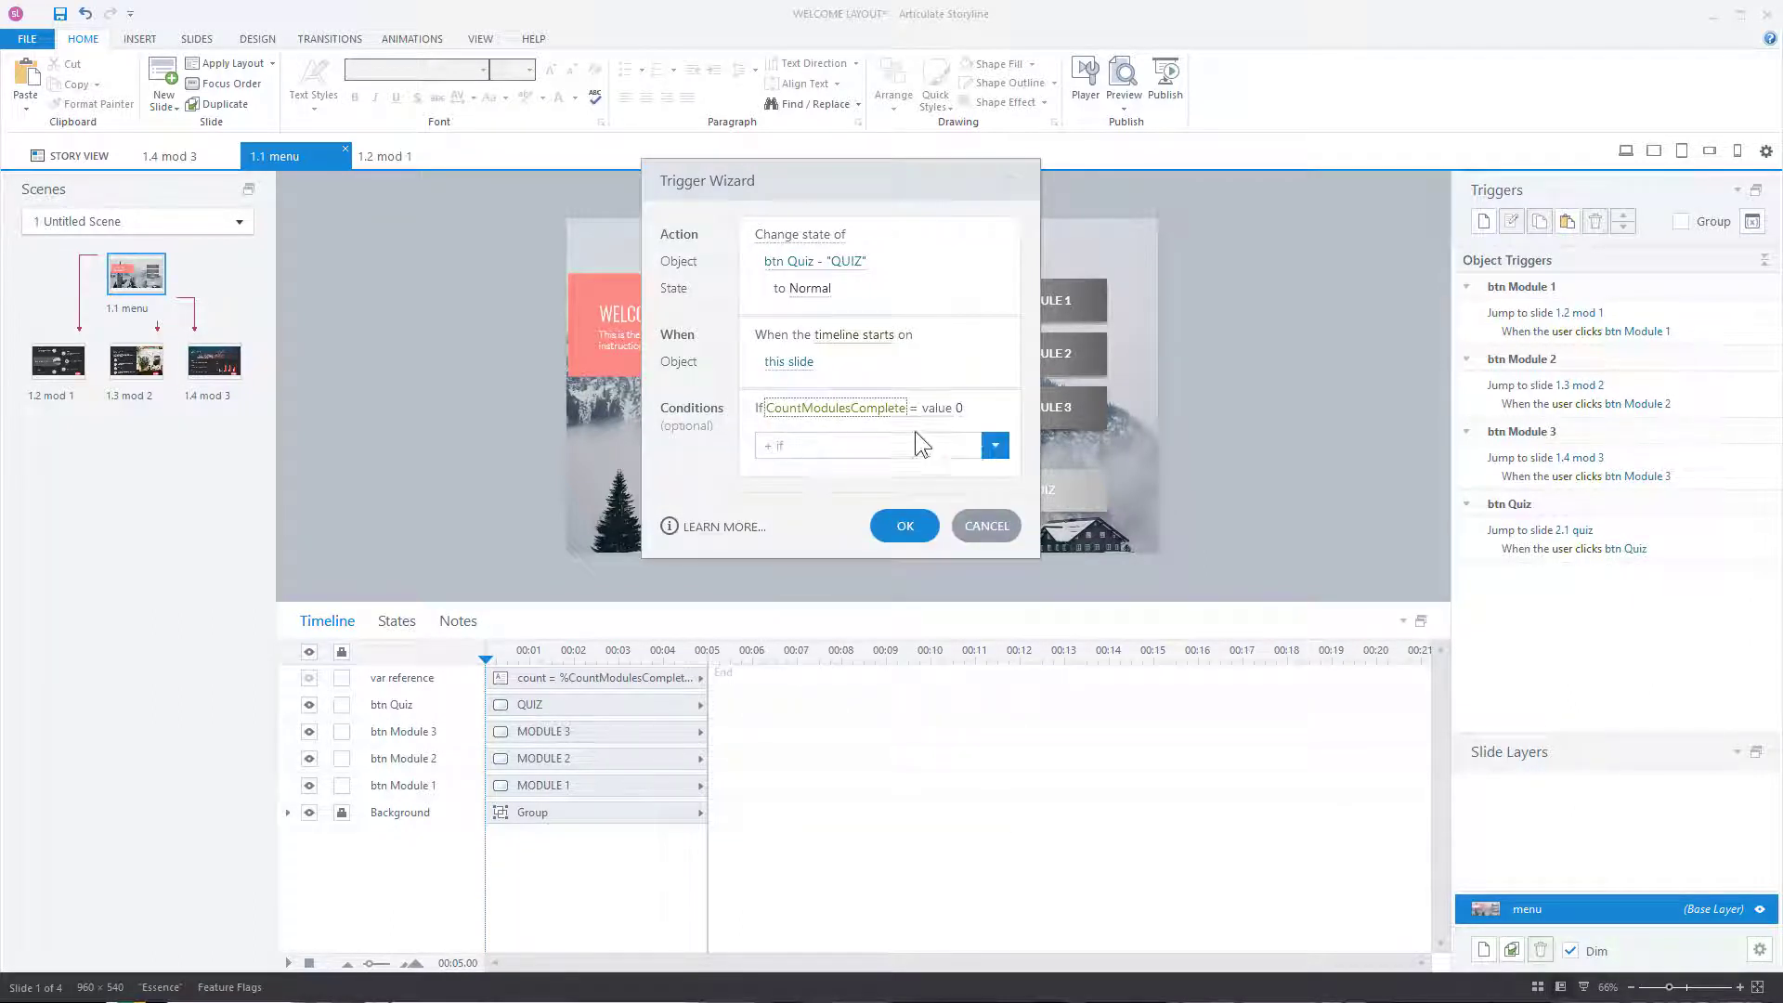
click(958, 409)
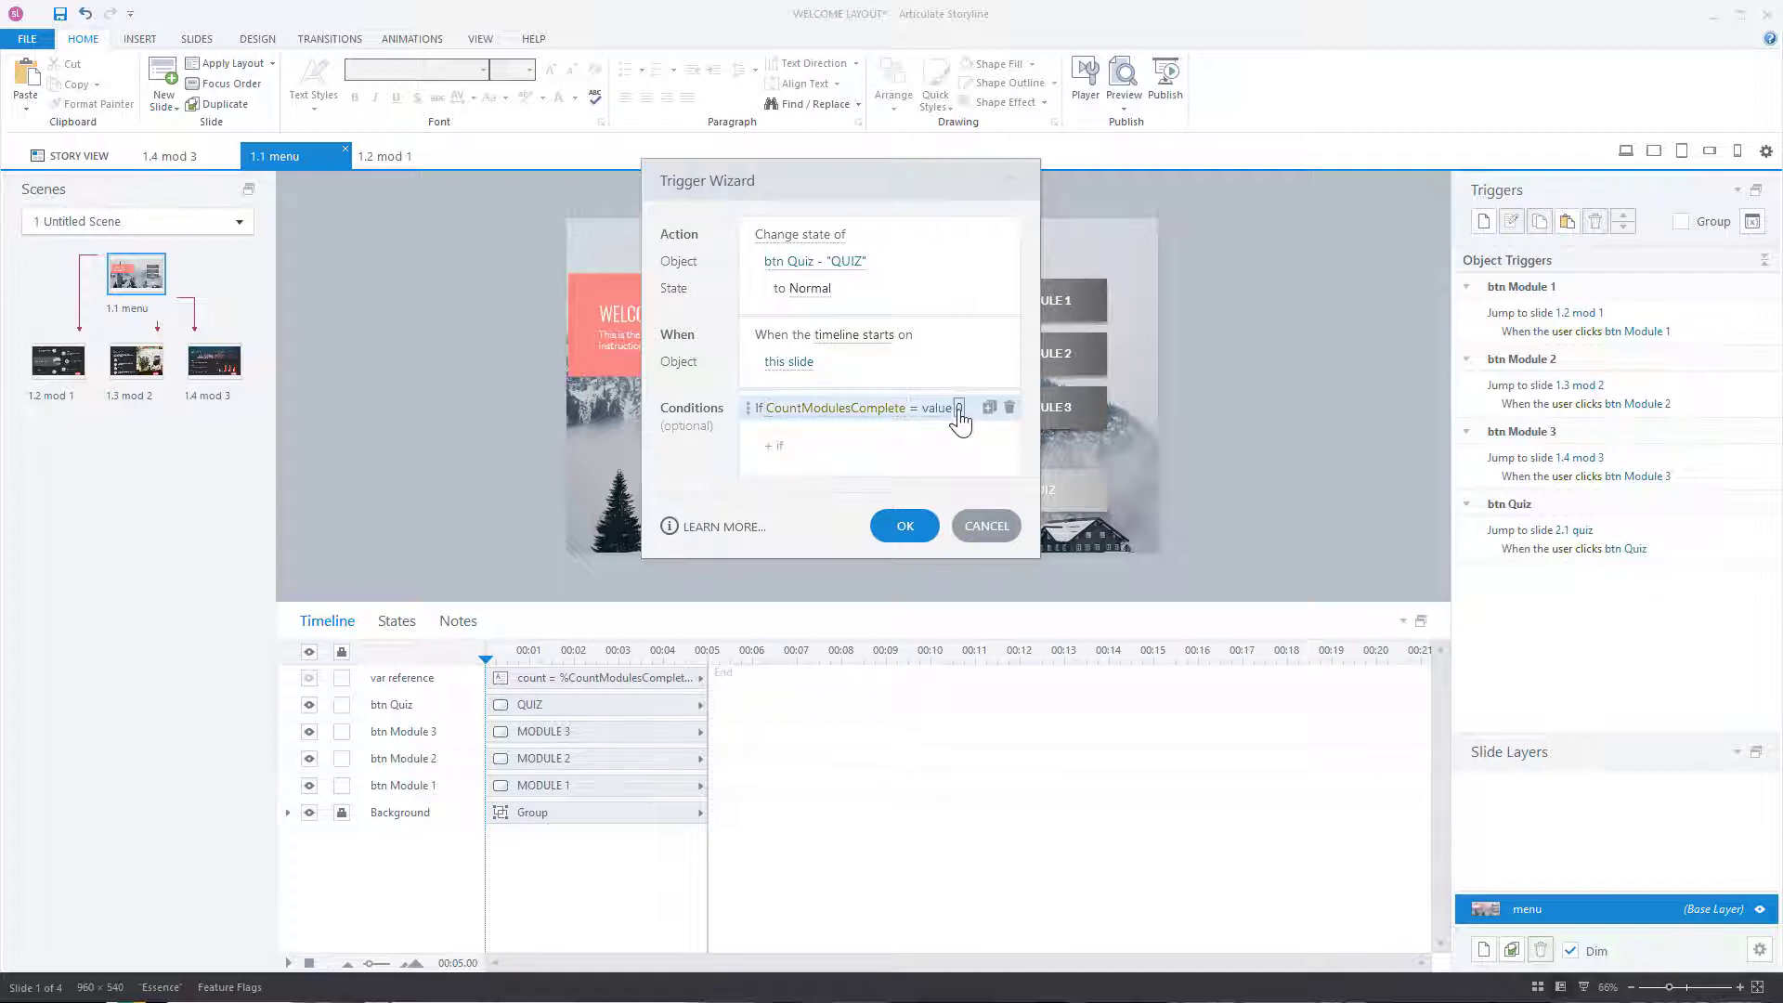
text(2)
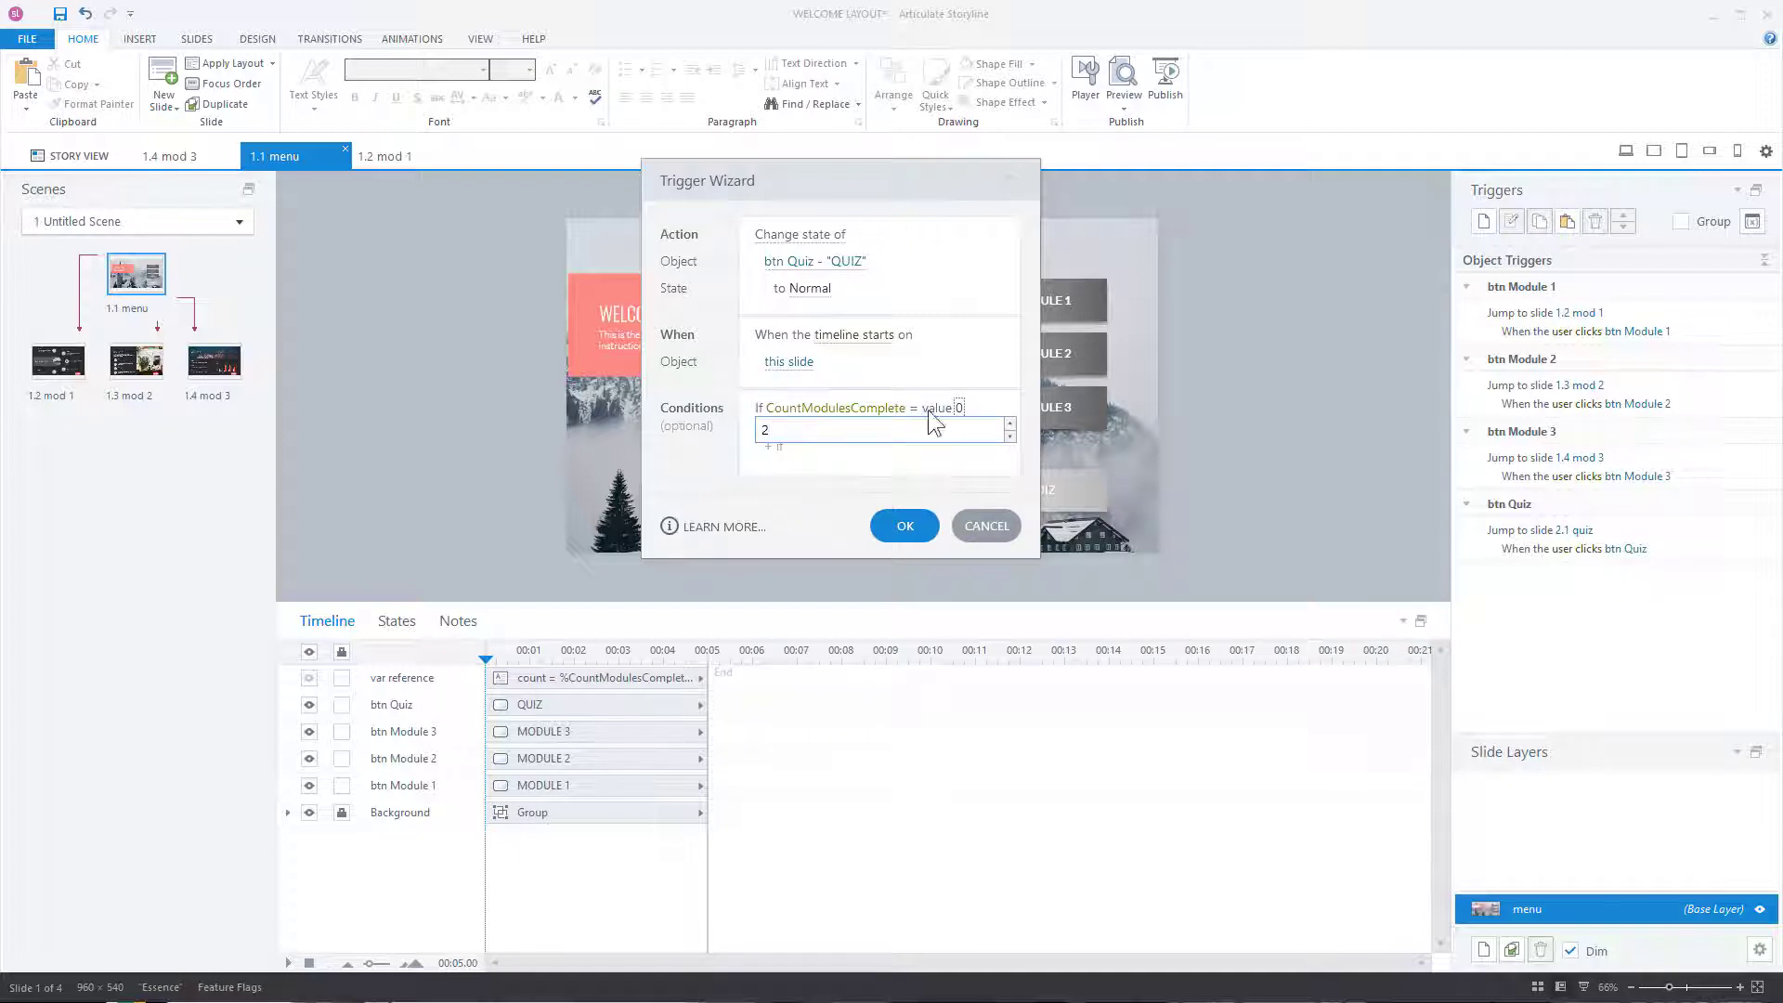
click(905, 526)
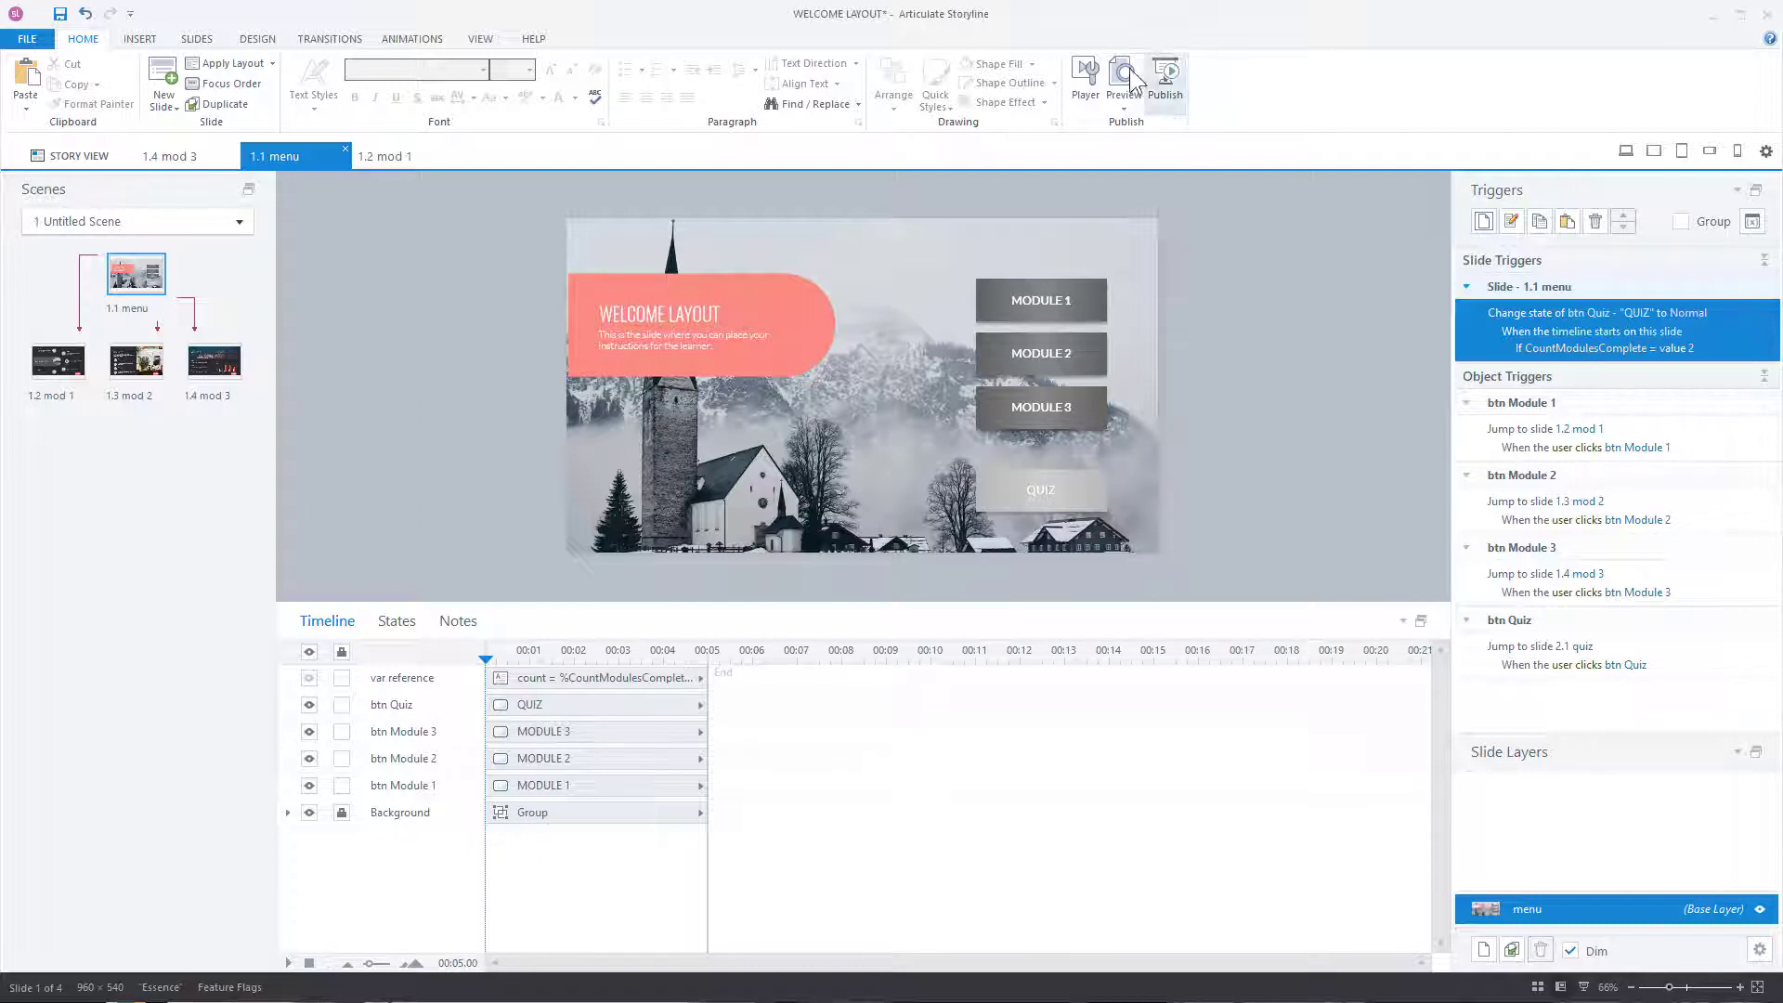
Step: Preview the entire project, complete Module 1 and Module 3 to test the Quiz button, and close the preview
click(1123, 107)
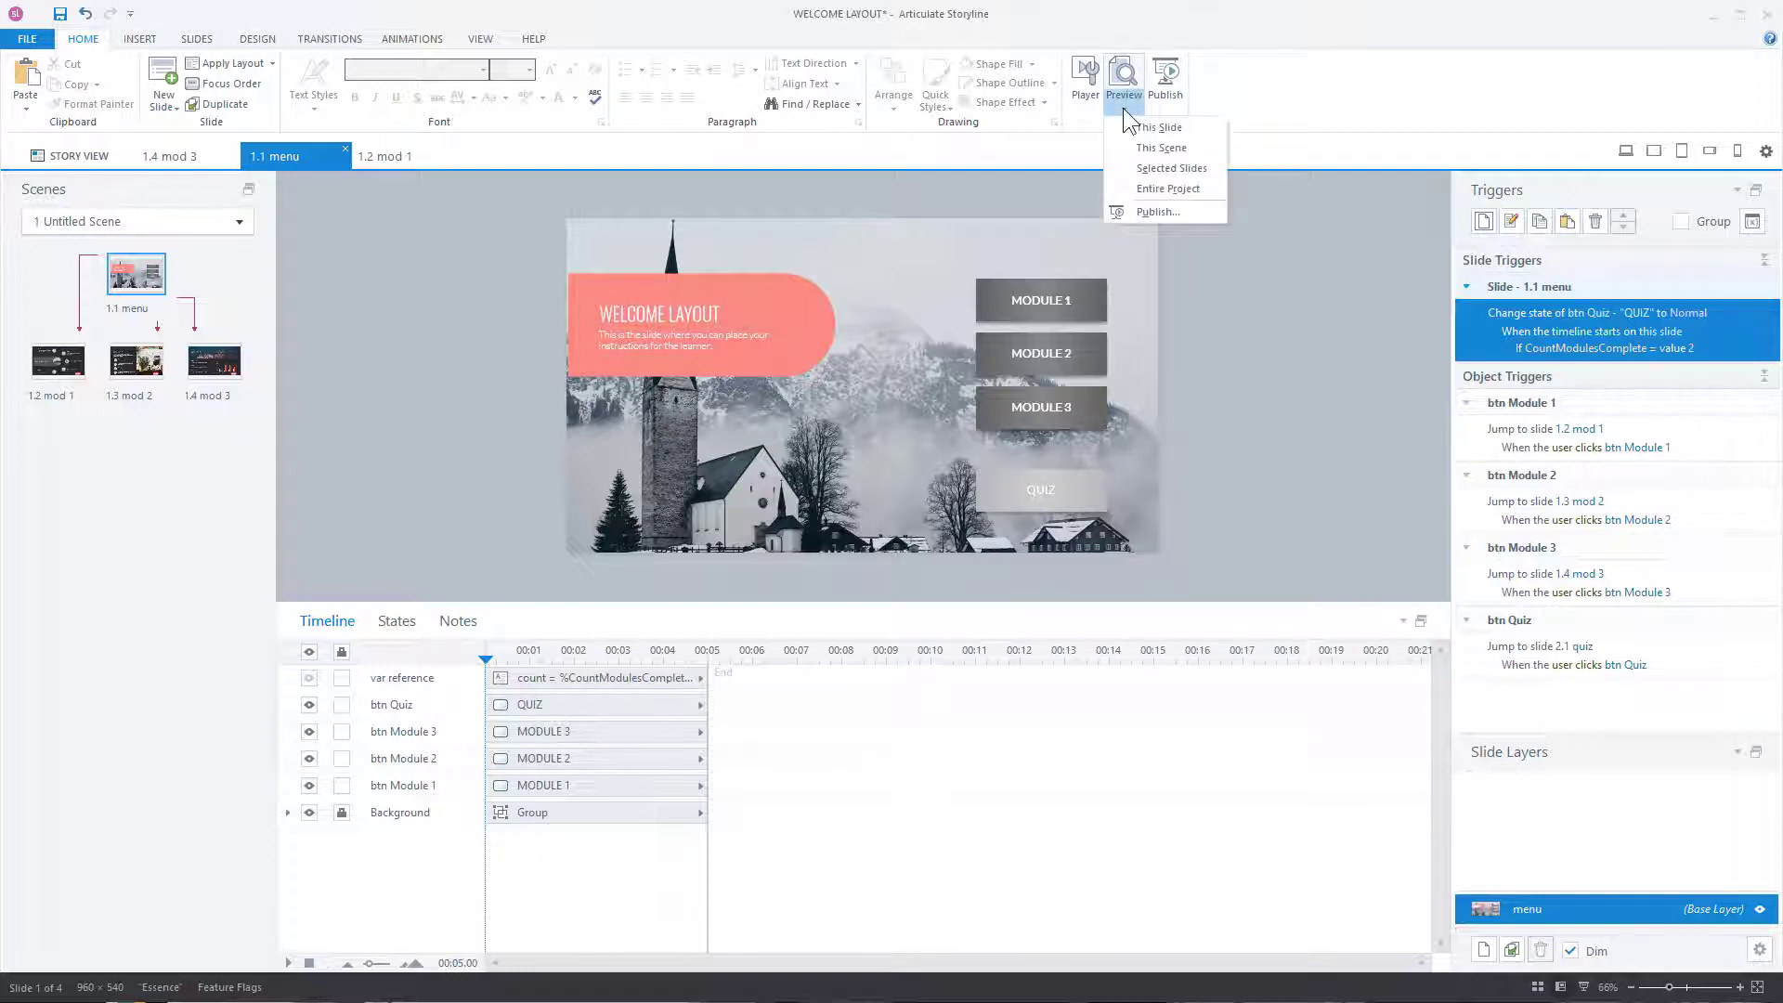
click(1181, 187)
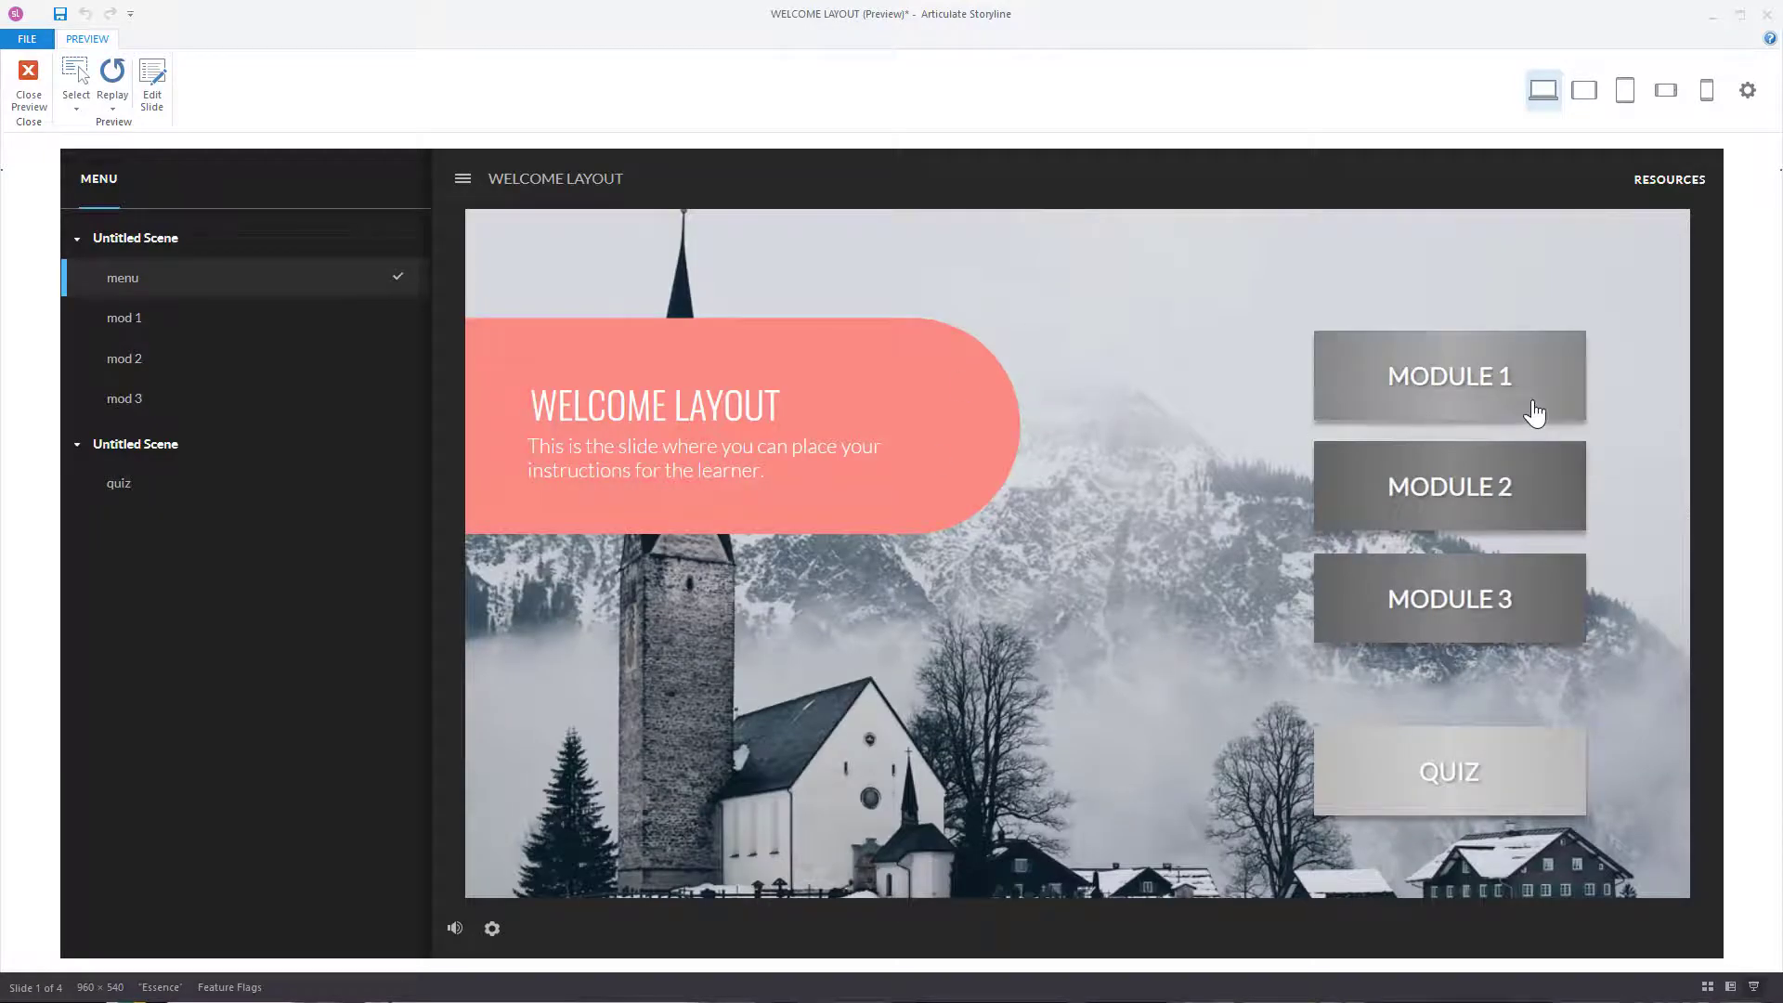
click(1535, 407)
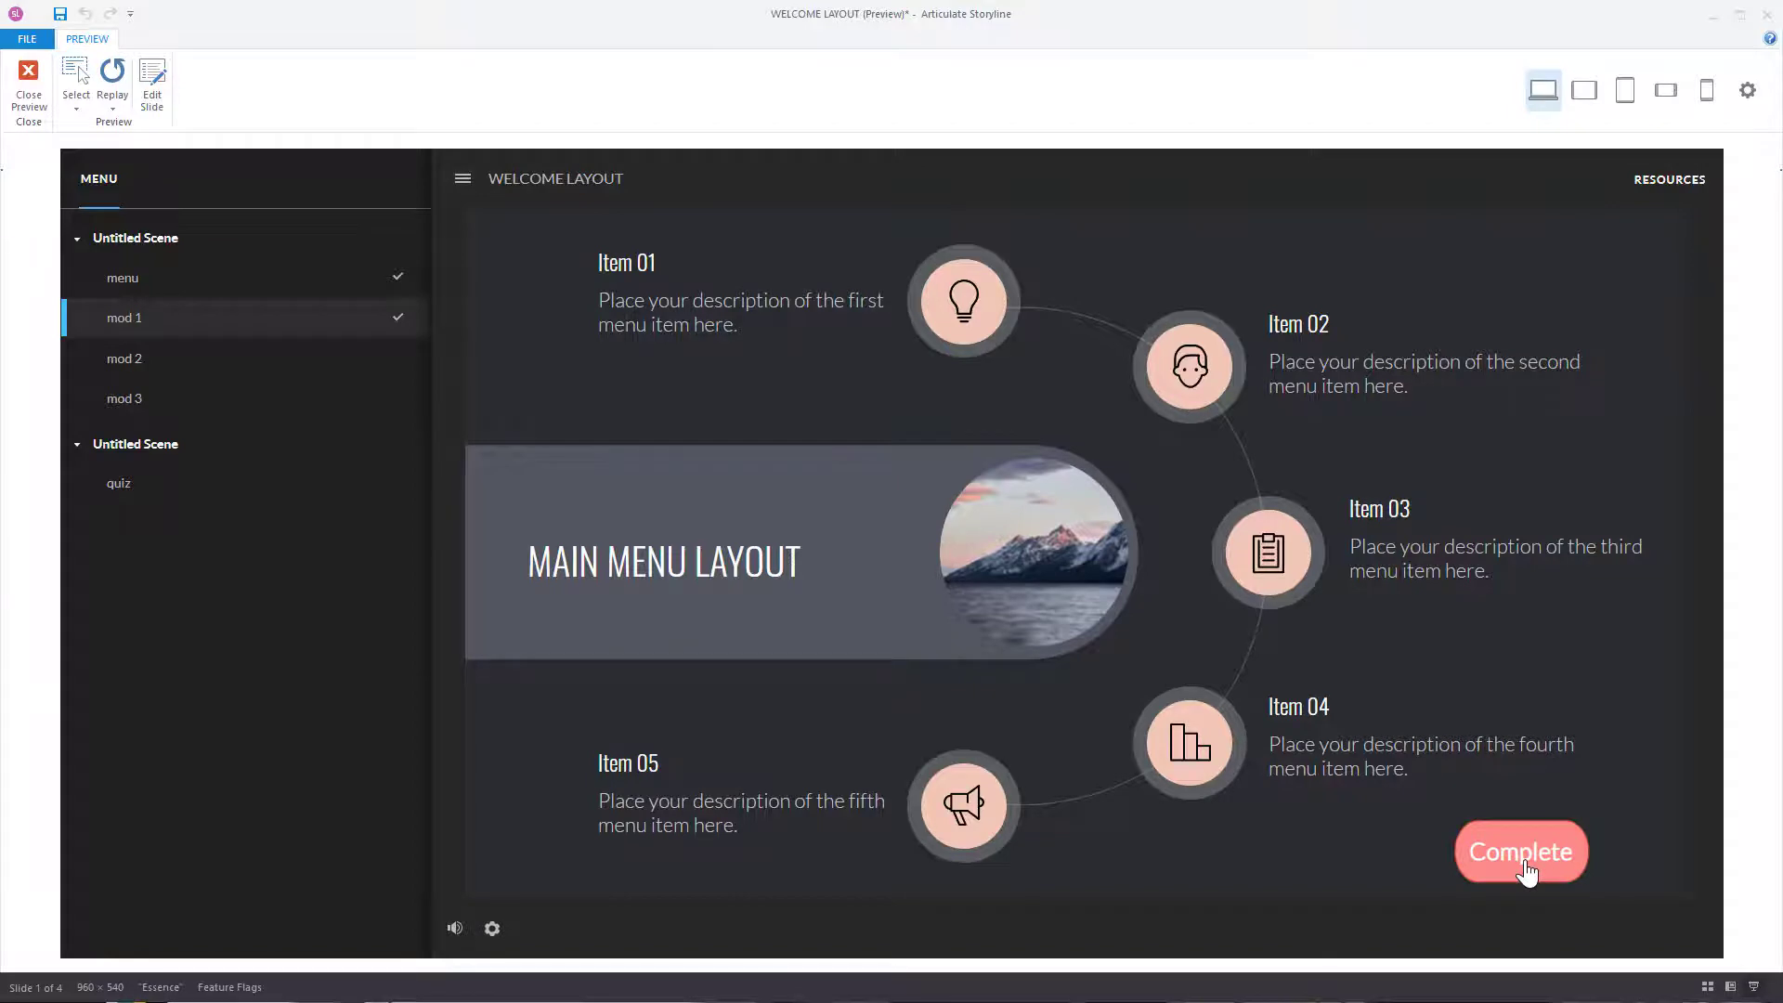
click(1526, 859)
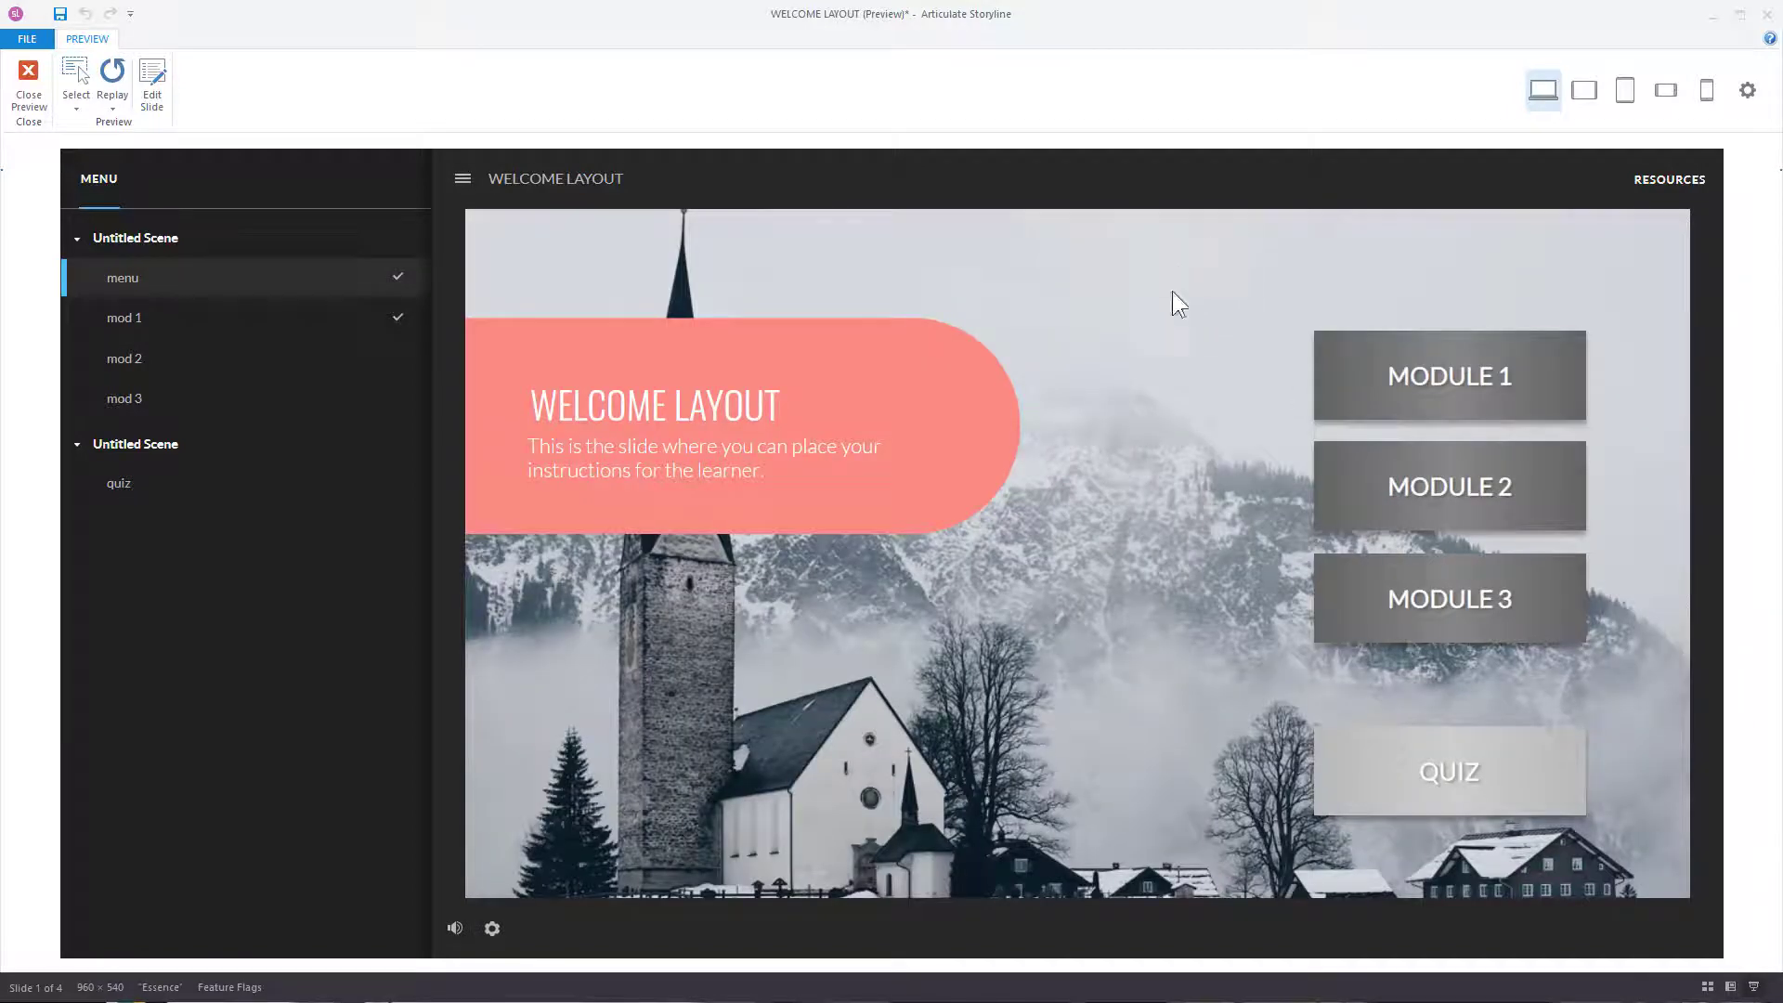
click(1505, 624)
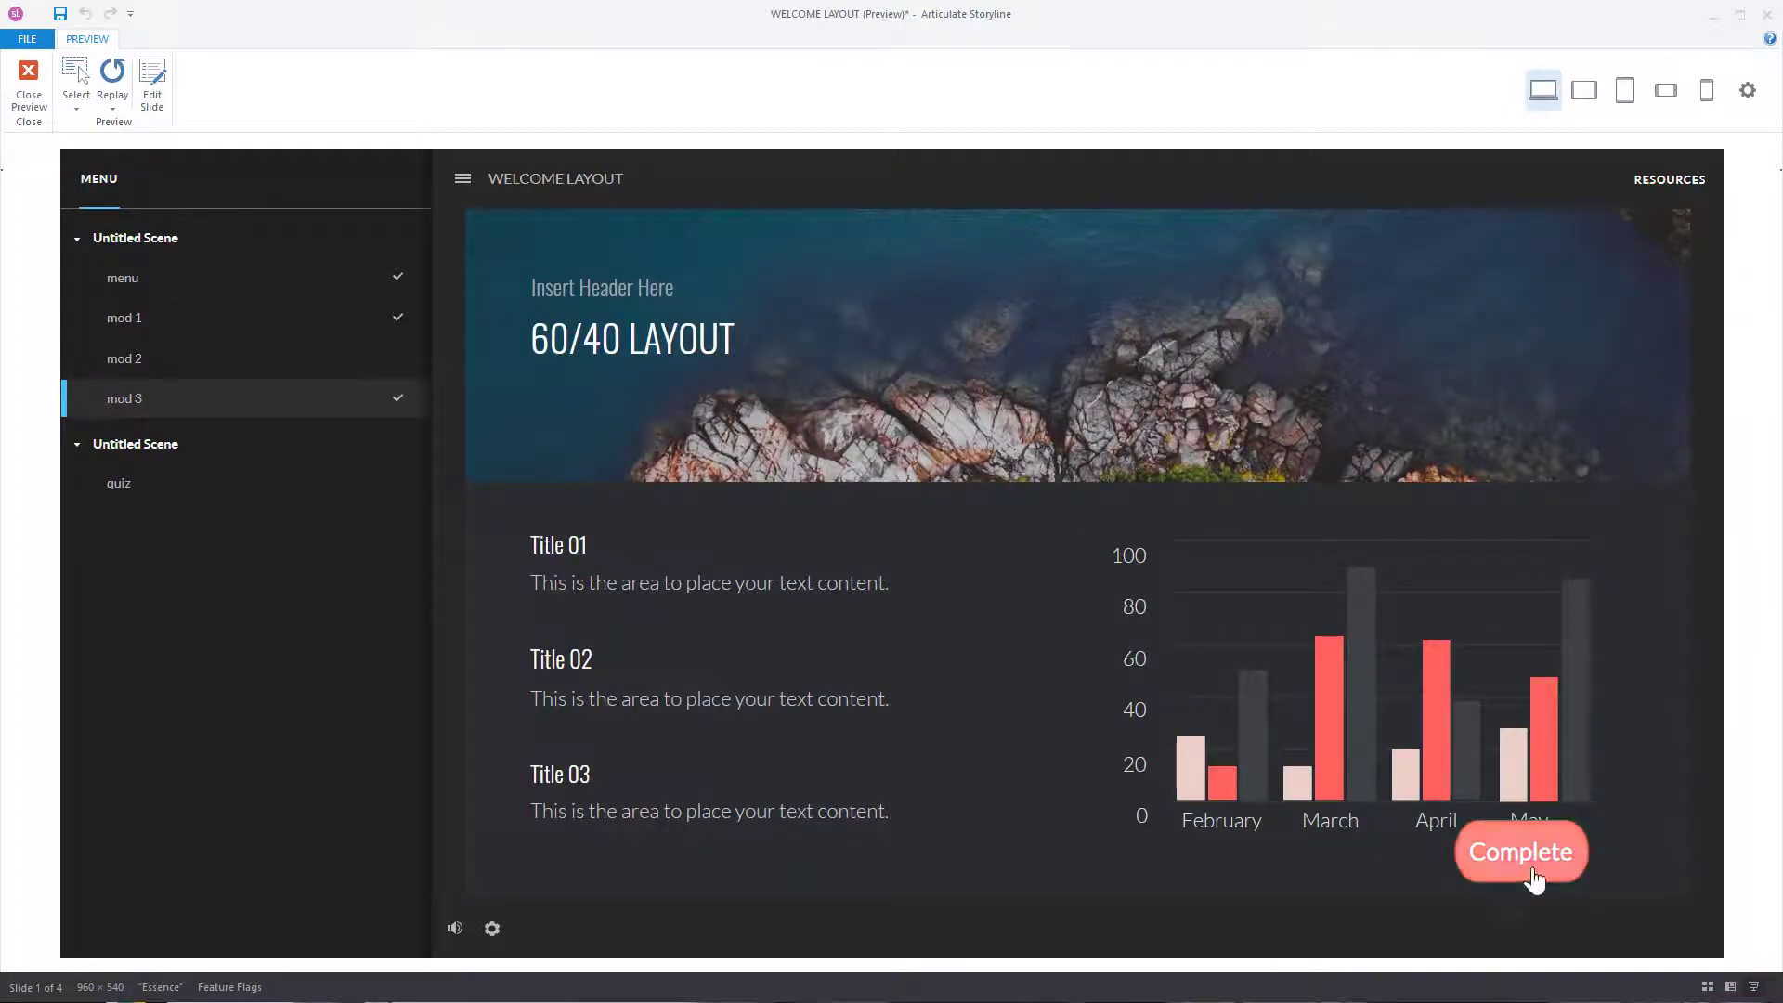
click(1534, 879)
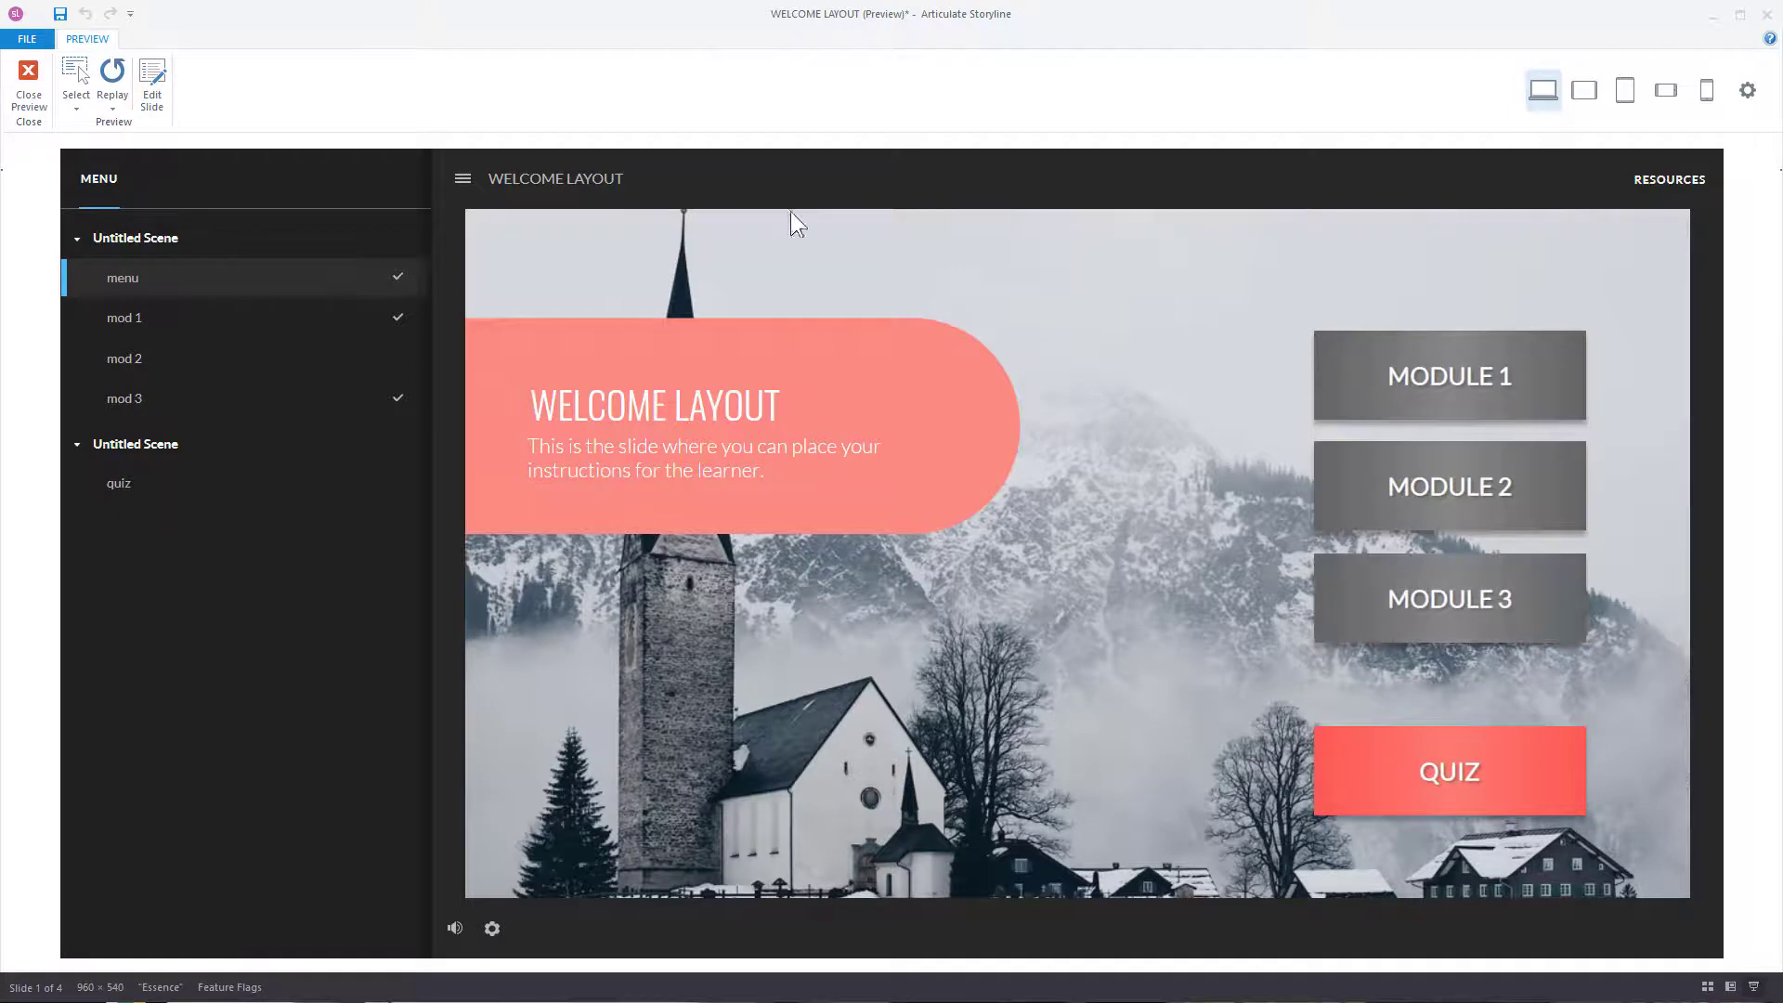
click(29, 82)
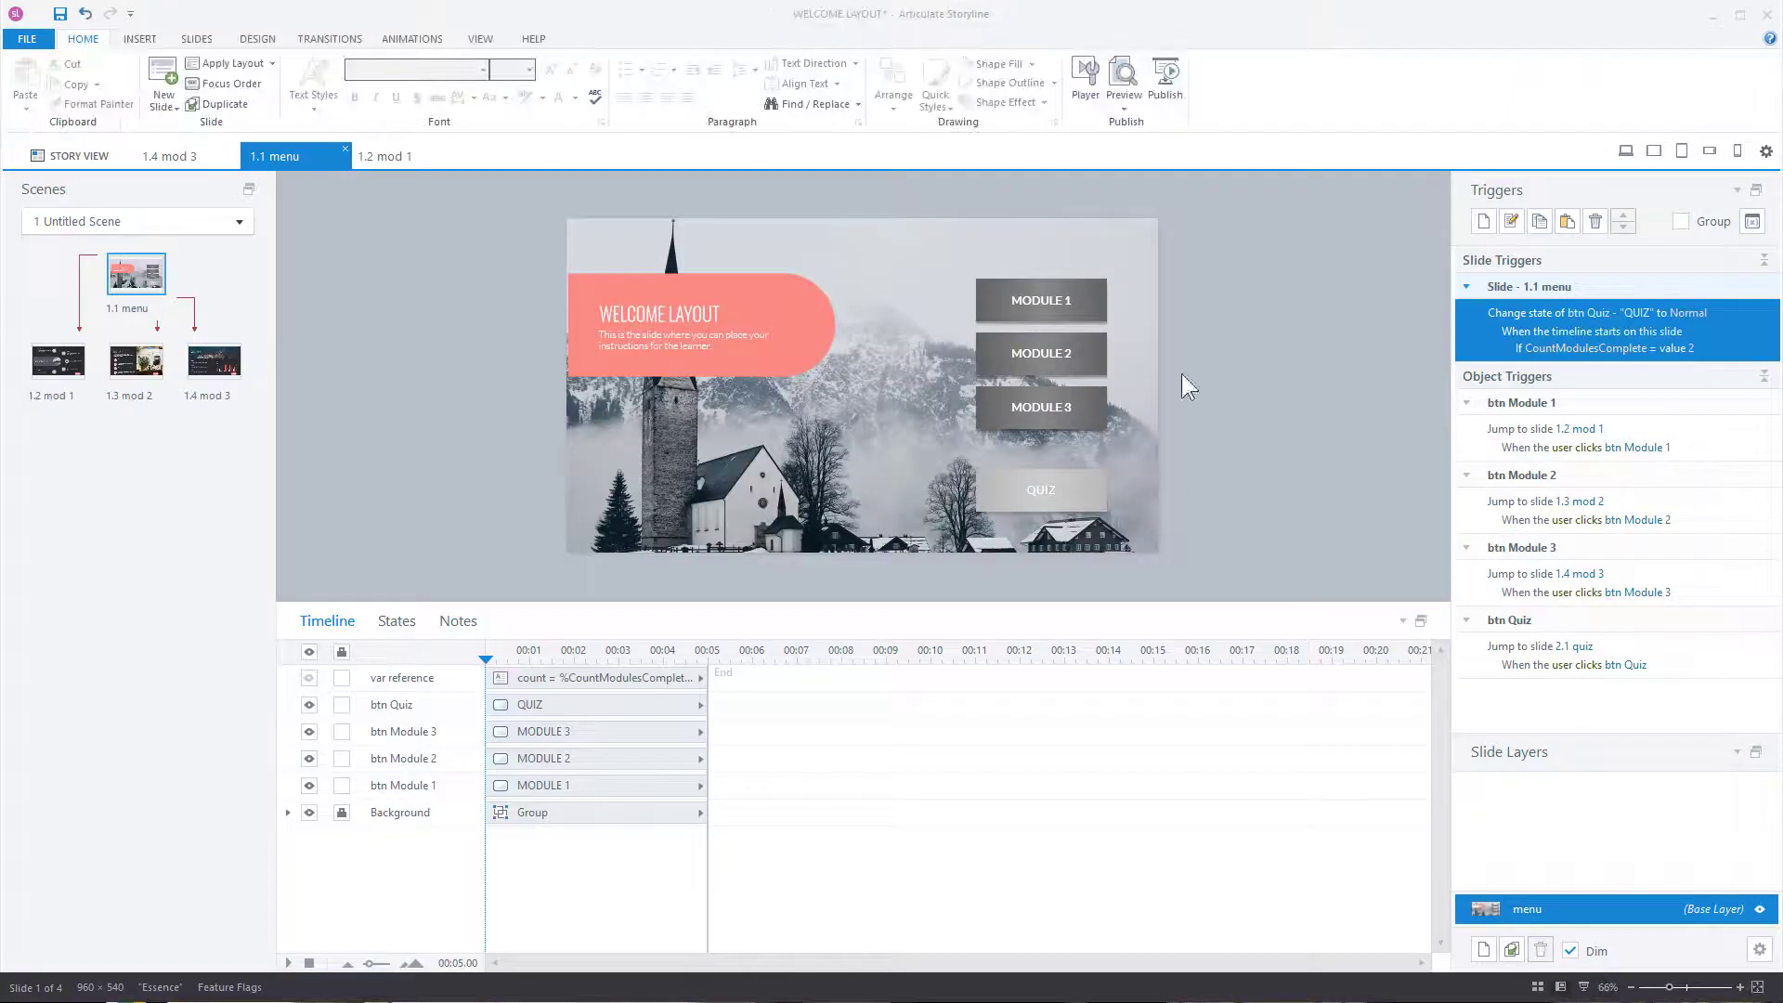
Step: Give the Visited state of the Module 1 button a dark green shape fill and finish editing its states
click(1105, 305)
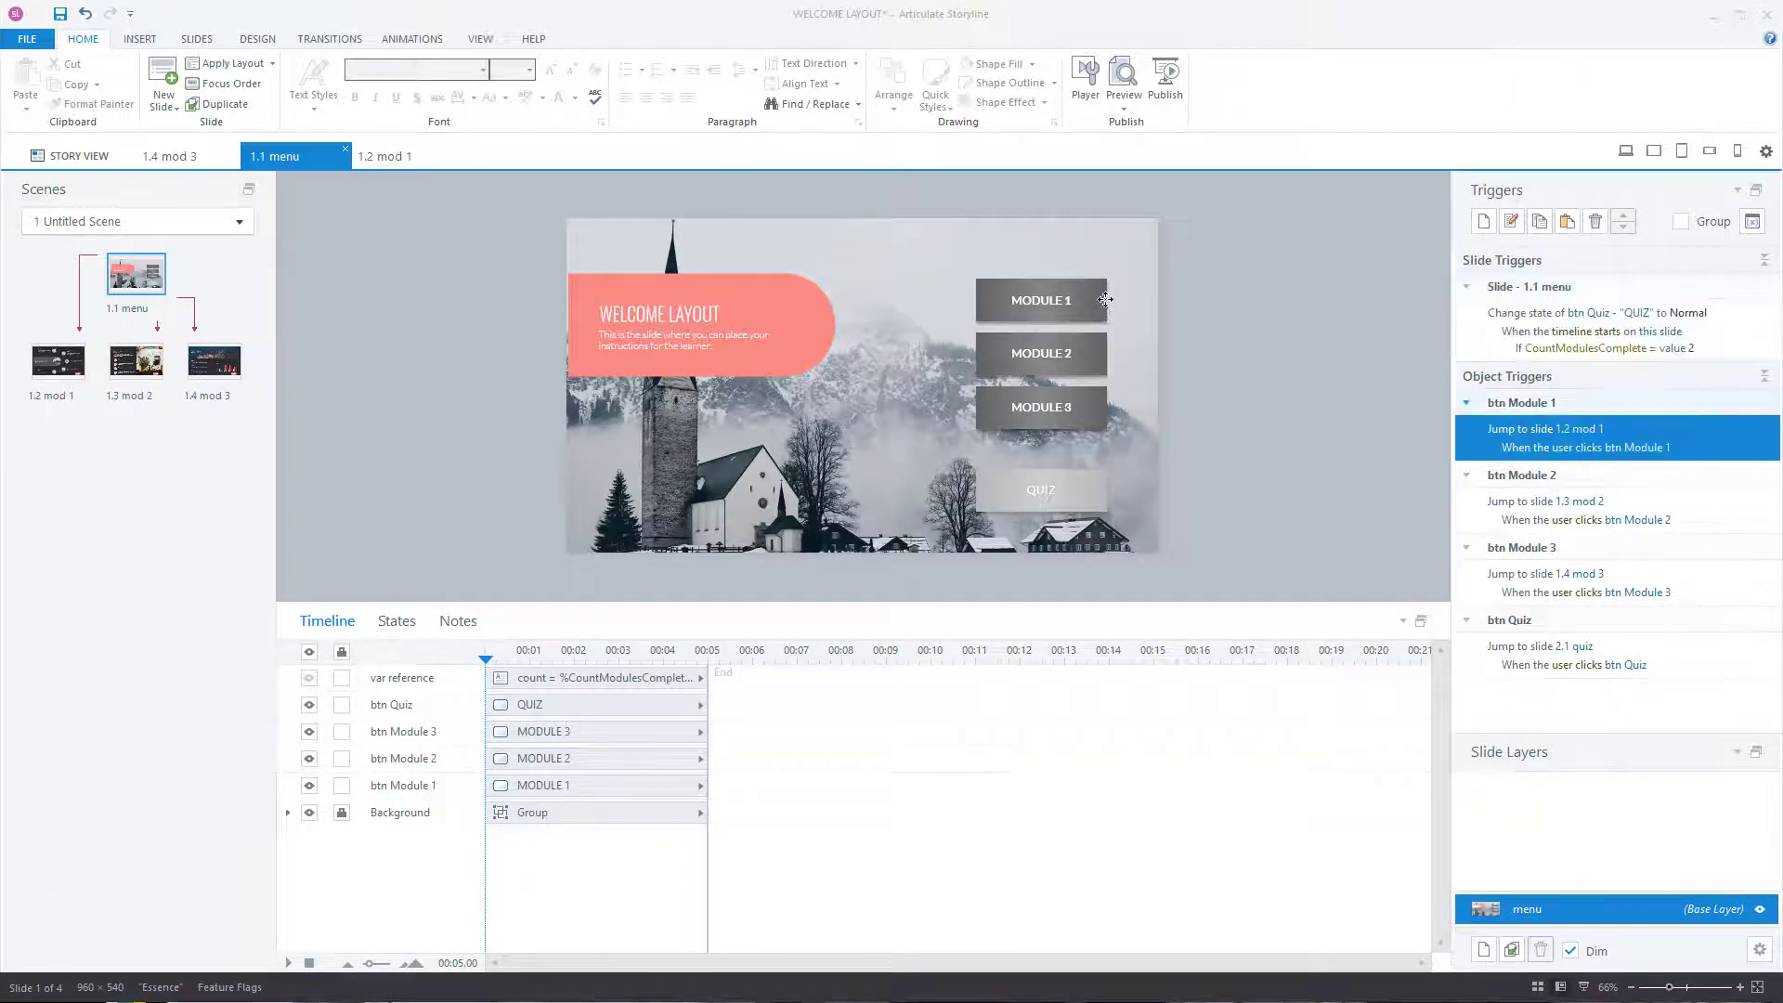
click(399, 622)
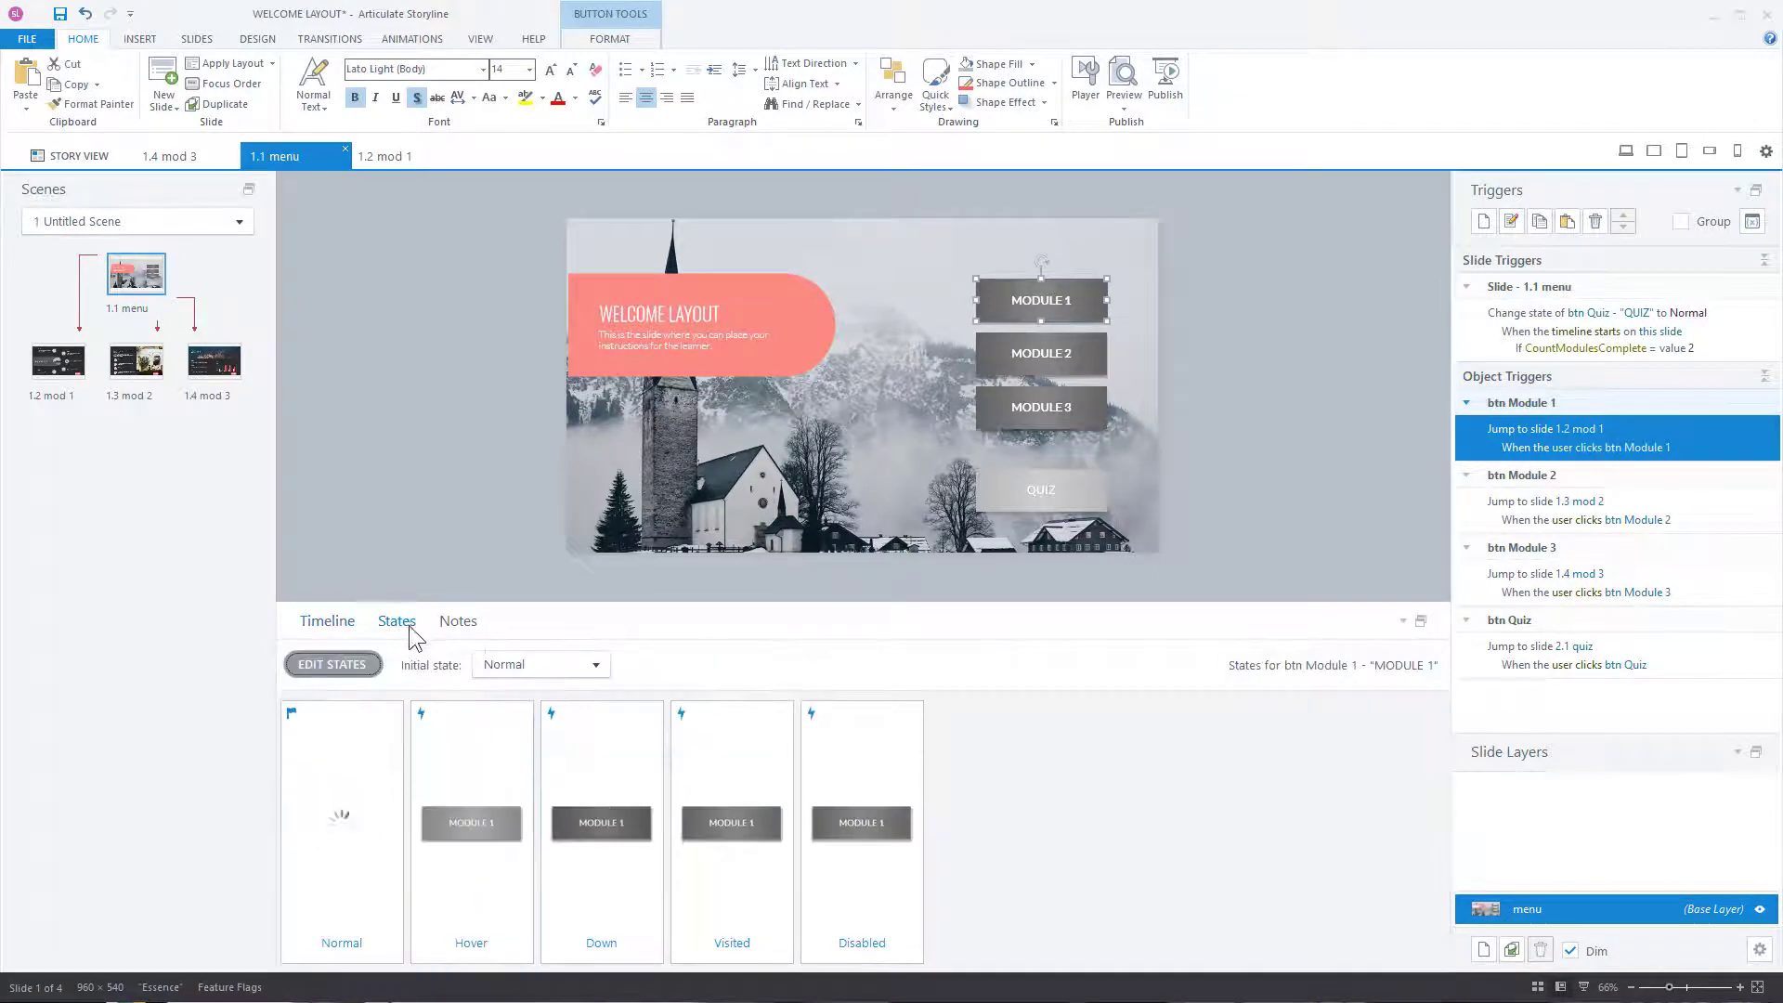
double_click(745, 826)
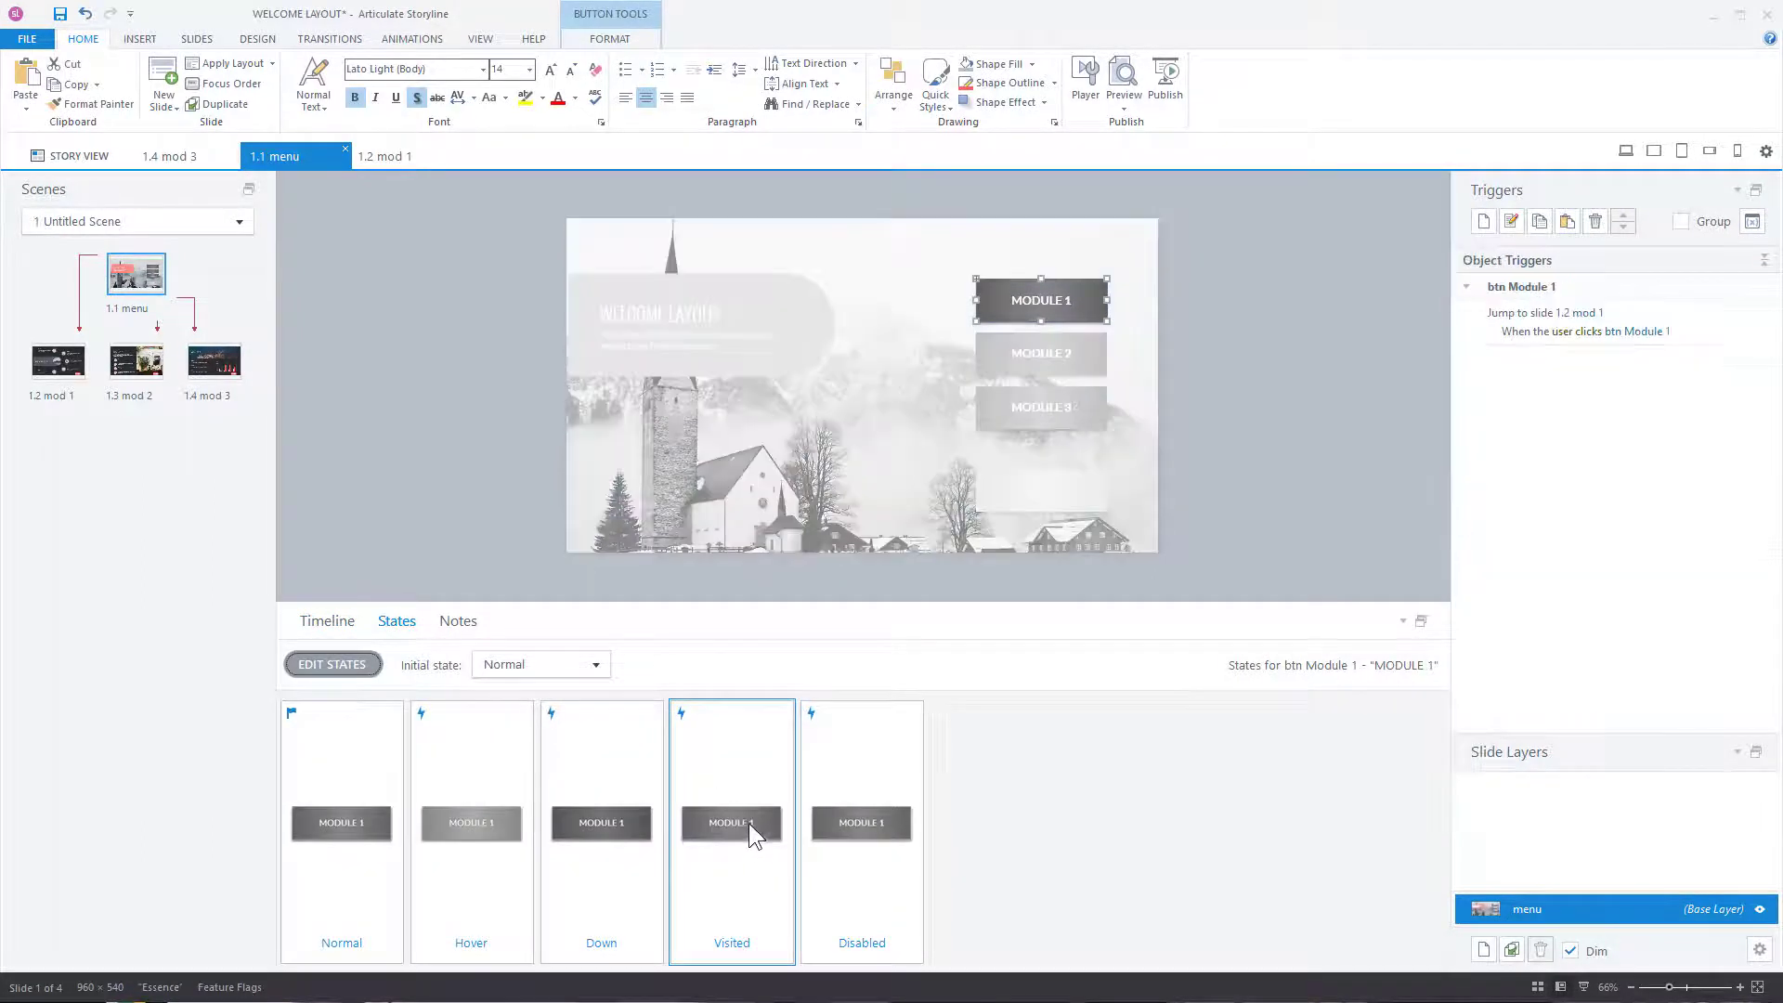
click(1032, 64)
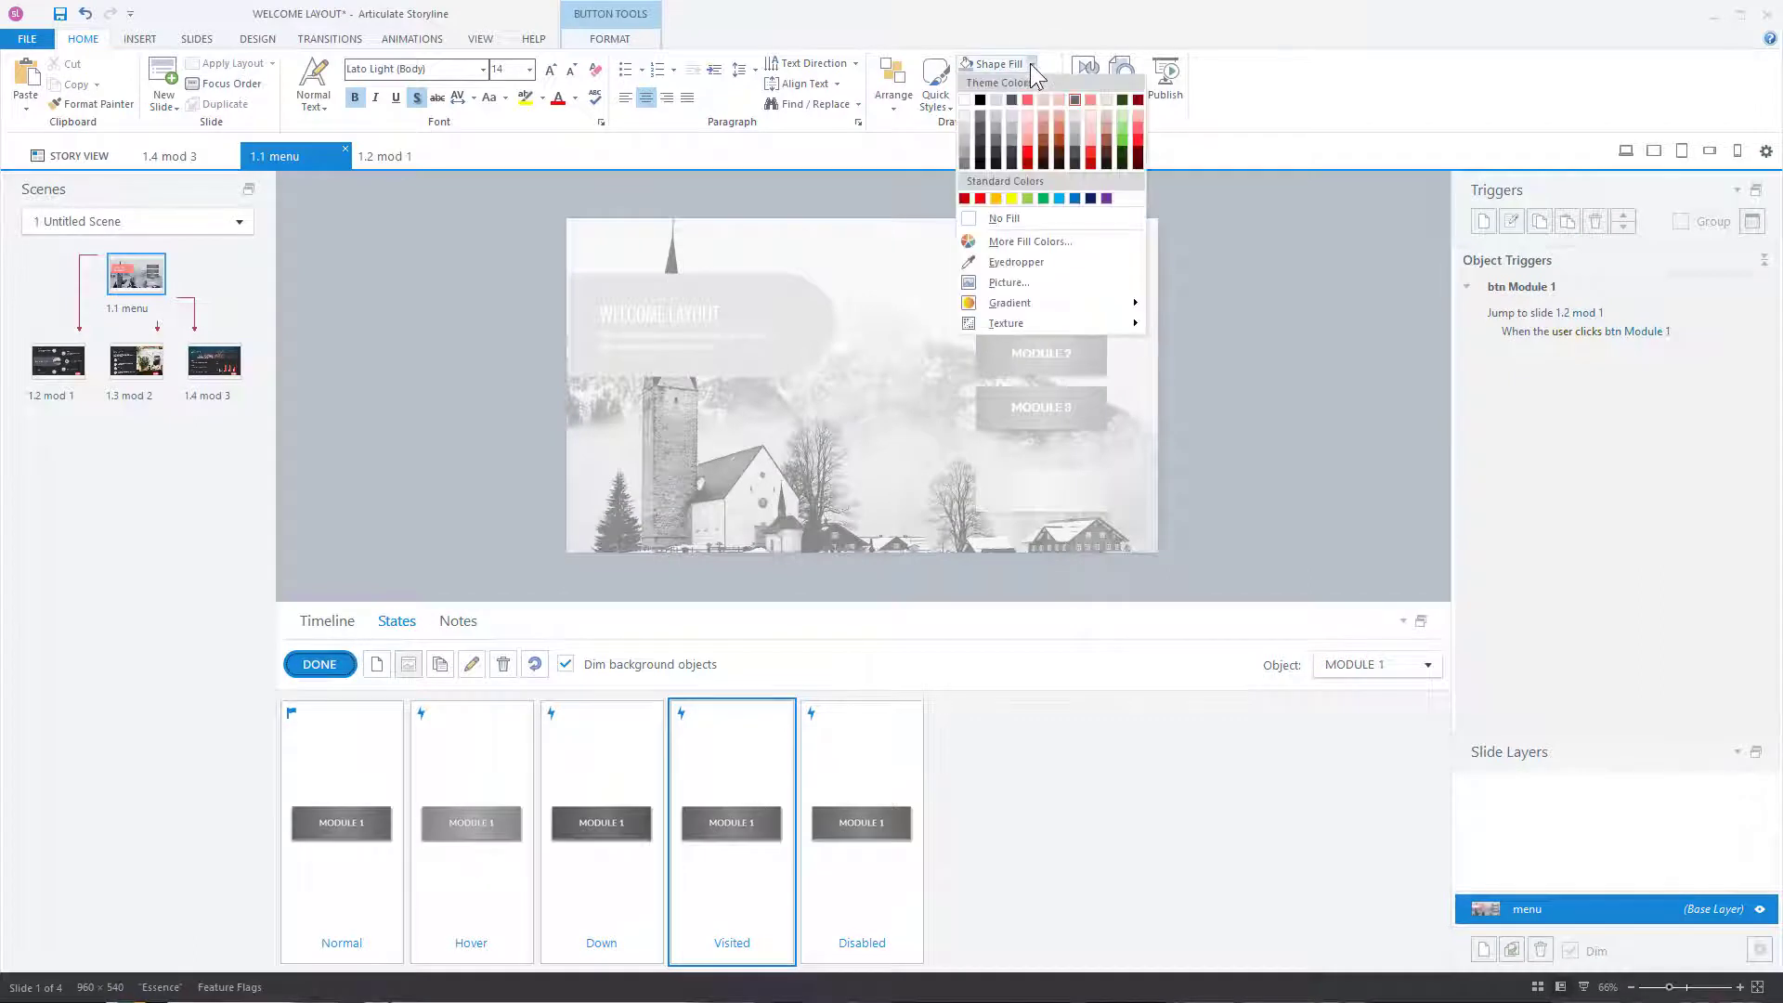
click(1123, 112)
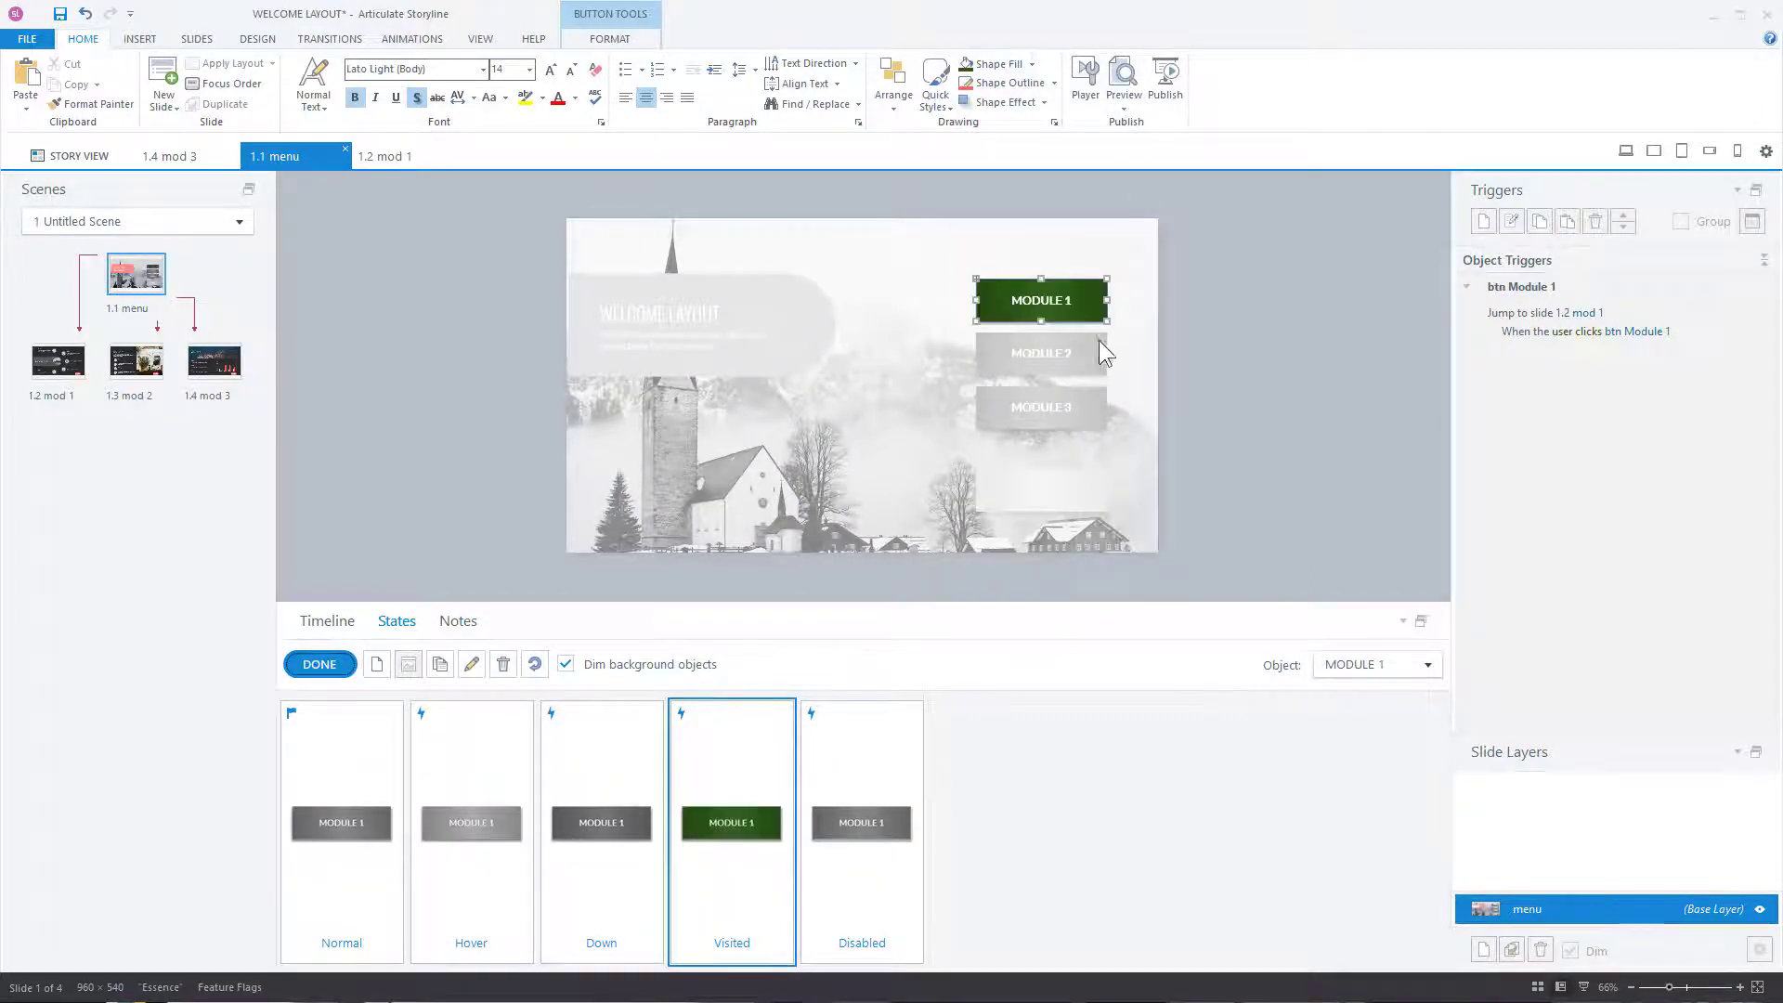
click(319, 665)
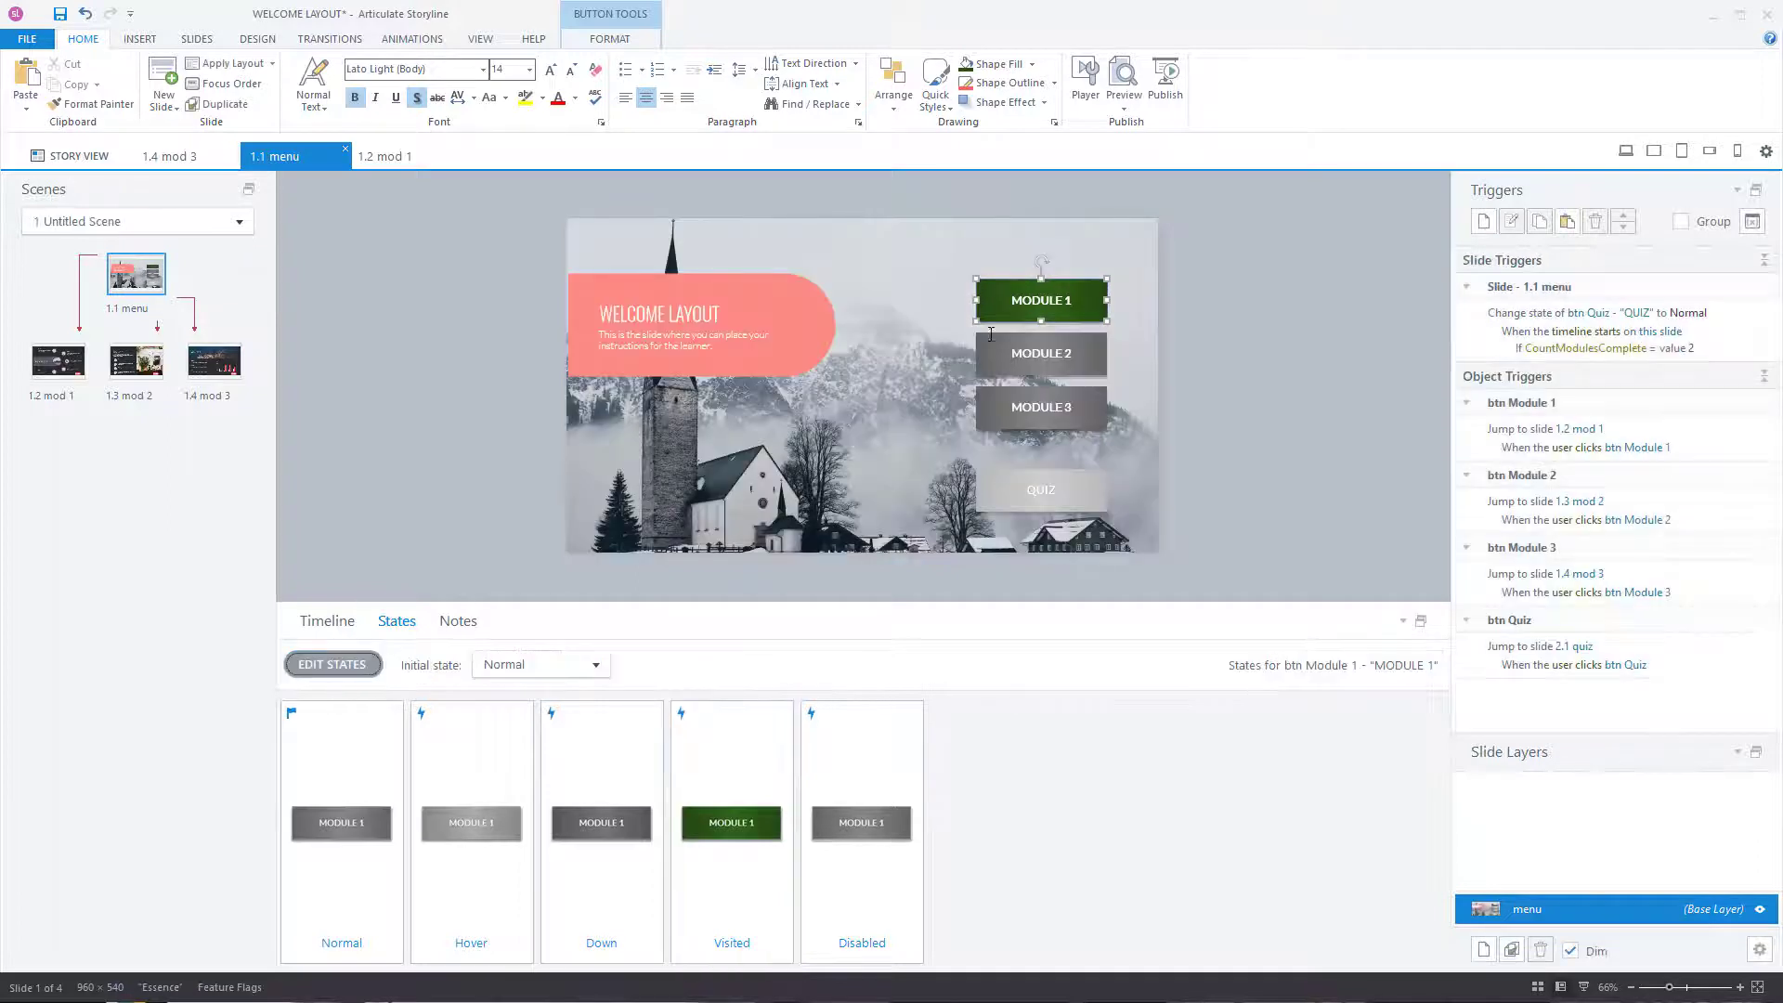
Step: Copy the Module 1 button's formatting with its states onto the Module 2 and Module 3 buttons using Format Painter
double_click(91, 104)
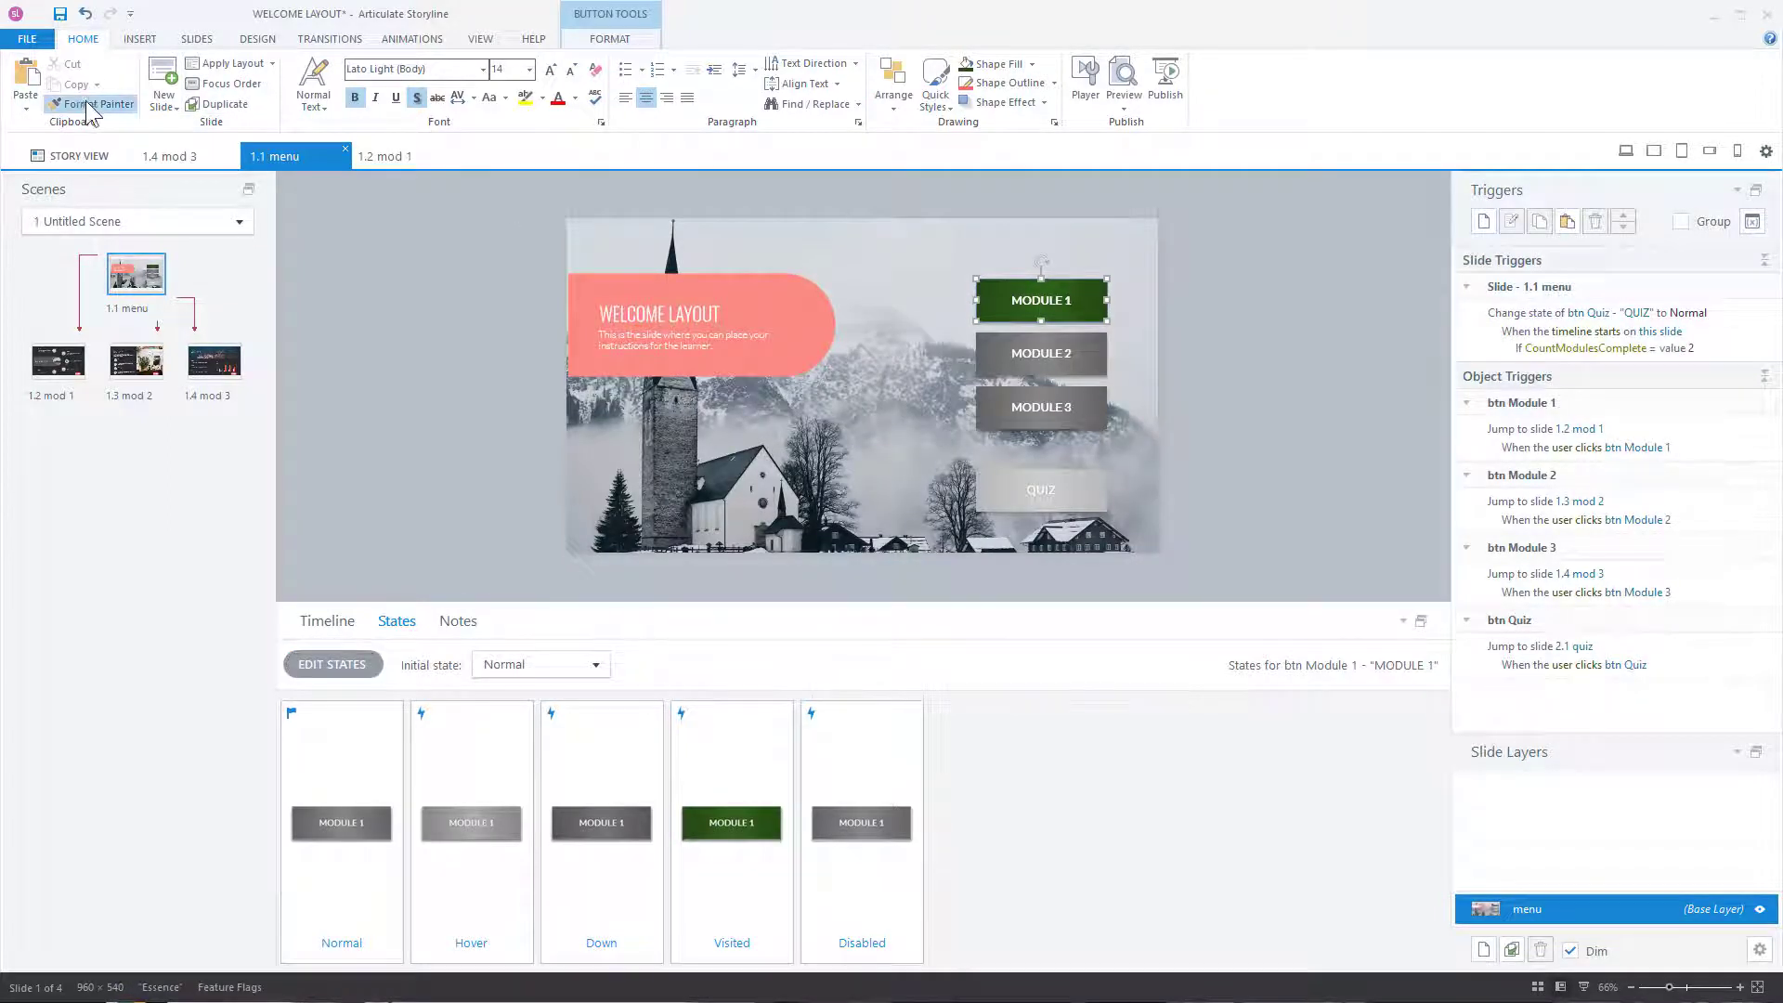
click(1083, 360)
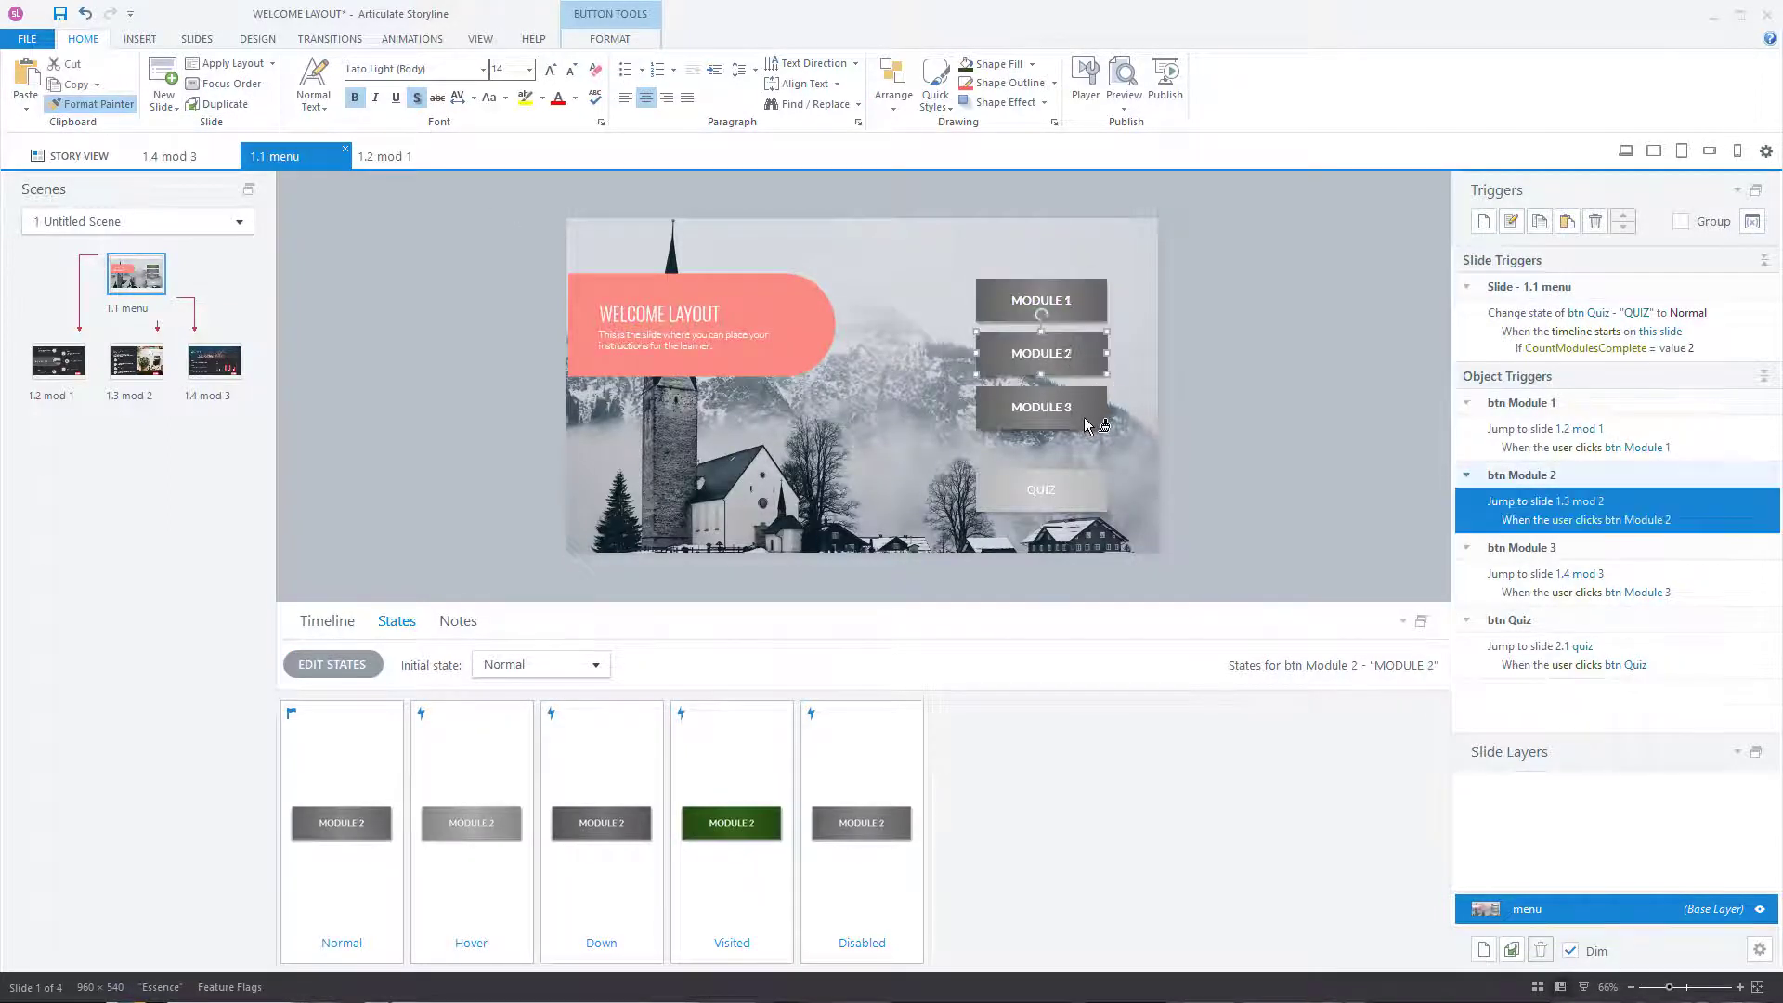
click(1094, 407)
click(1230, 437)
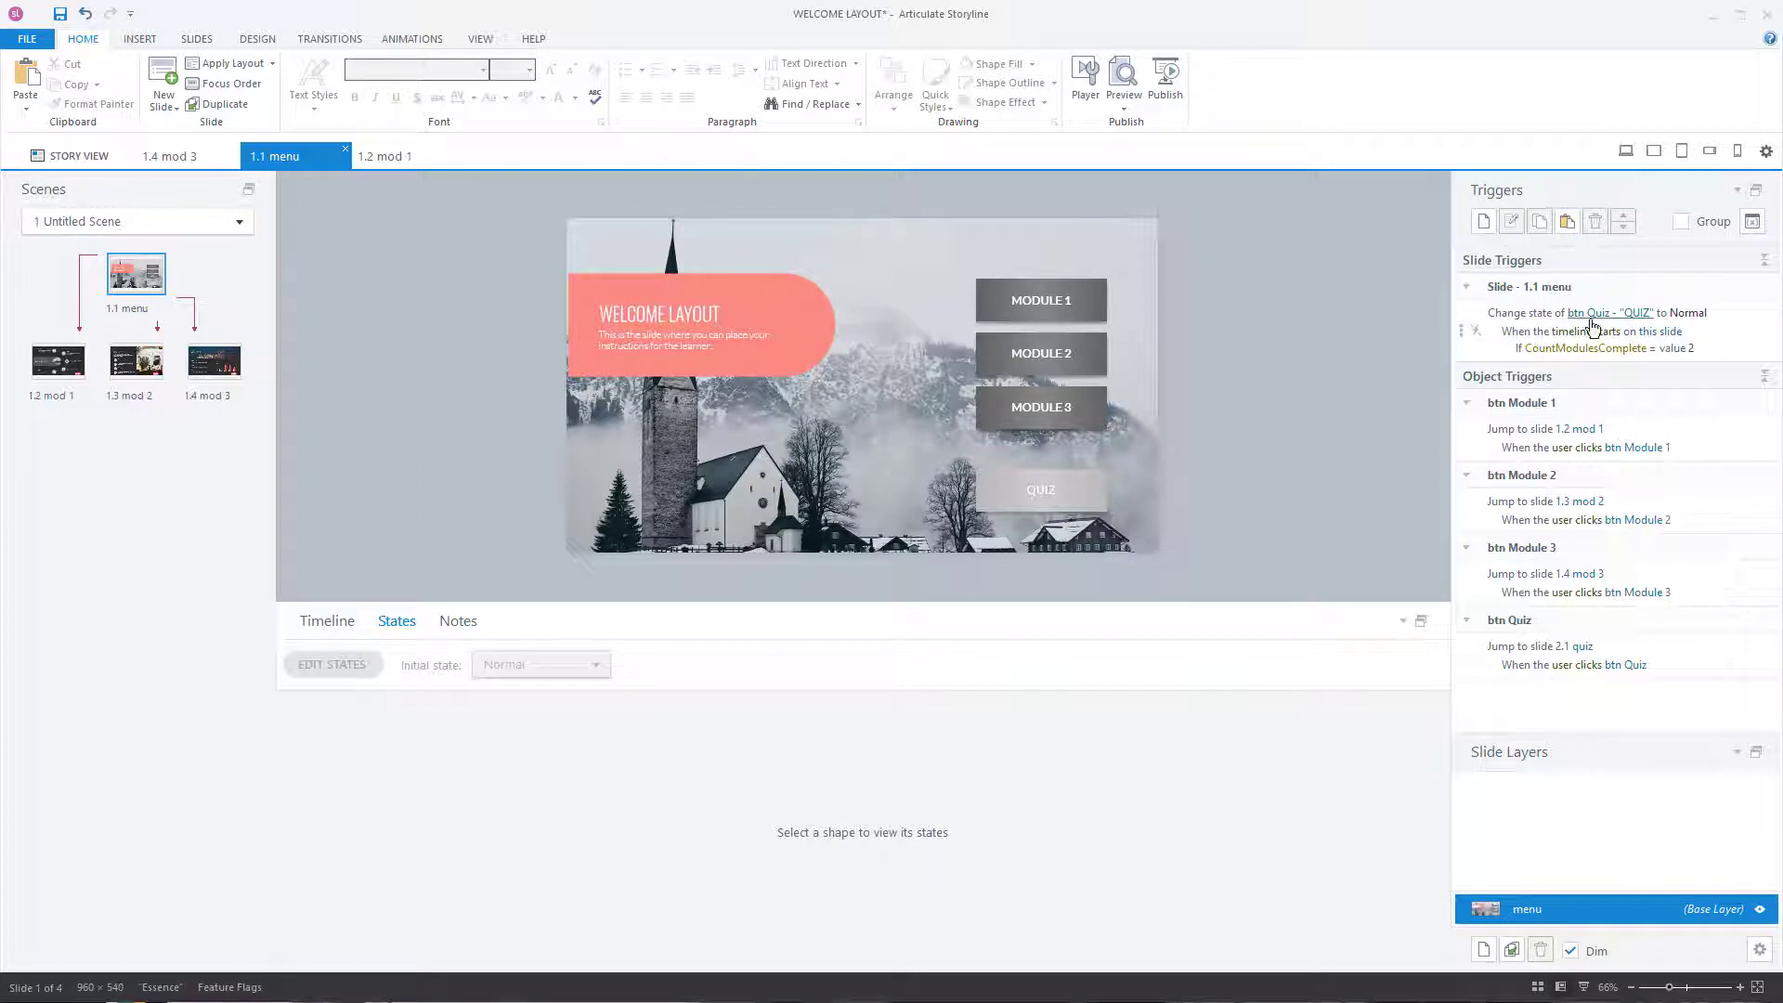
Step: Disable the Quiz state trigger and preview only this slide to test the Visited states of the Module 1, 2 and 3 buttons
click(1476, 330)
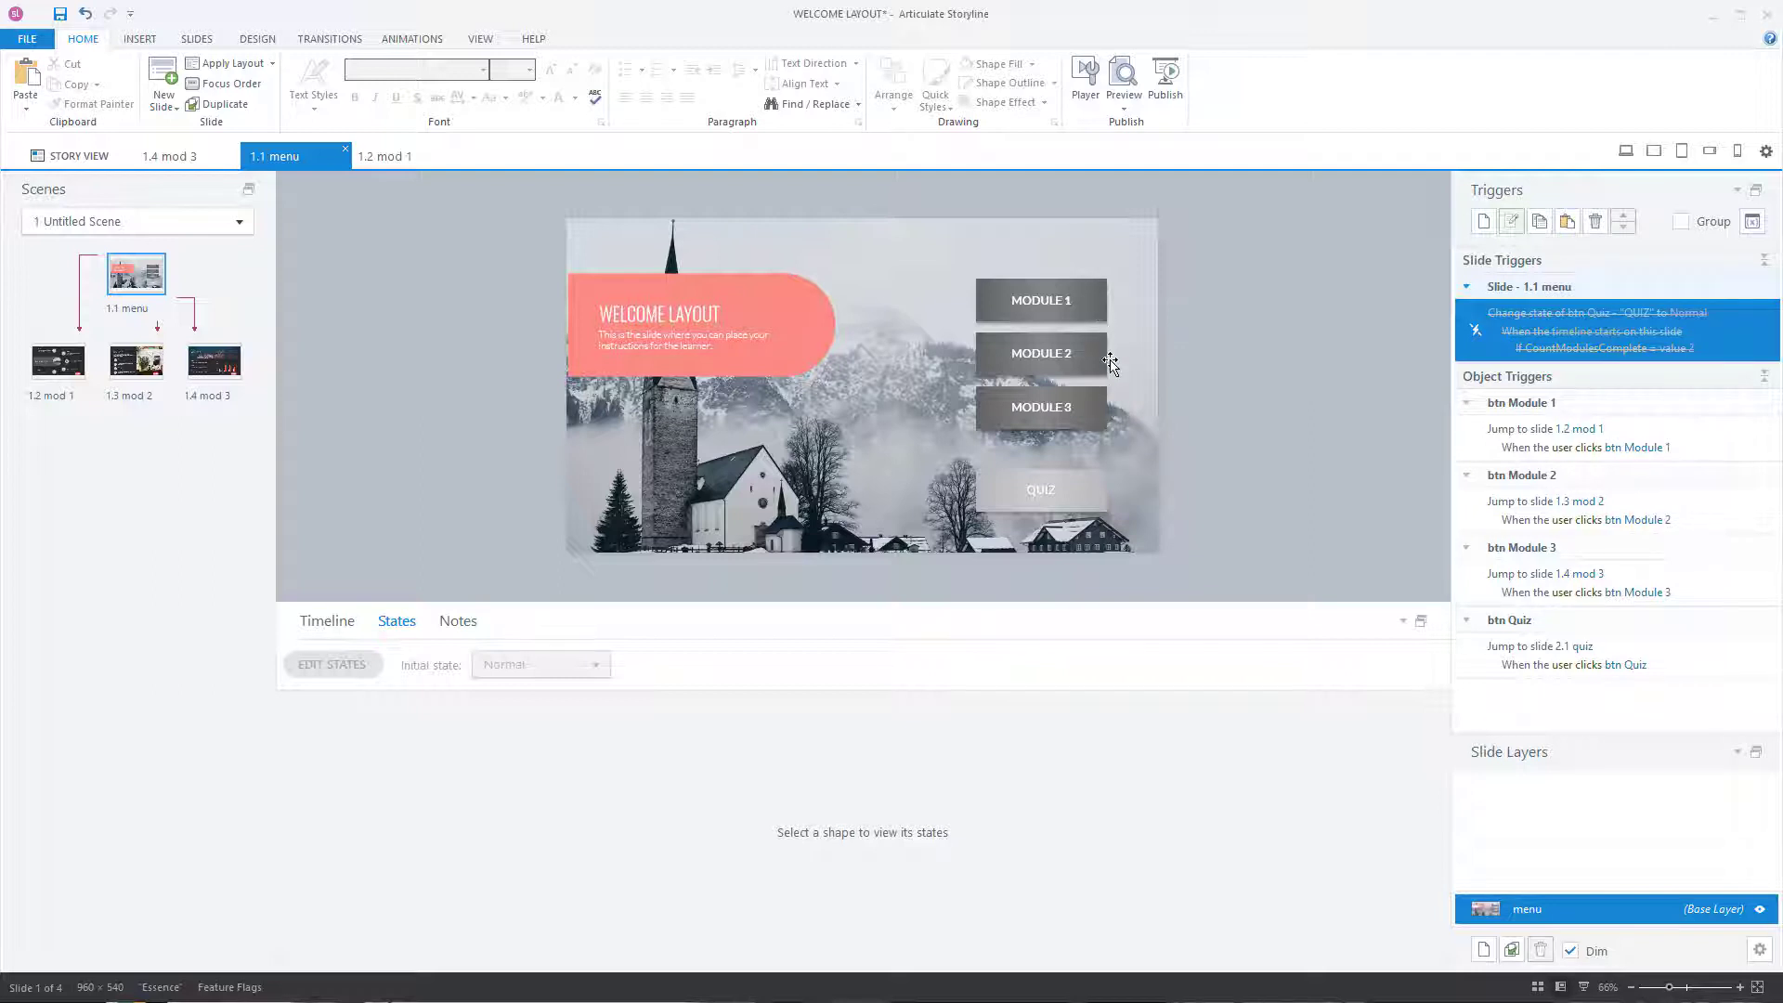
click(1123, 107)
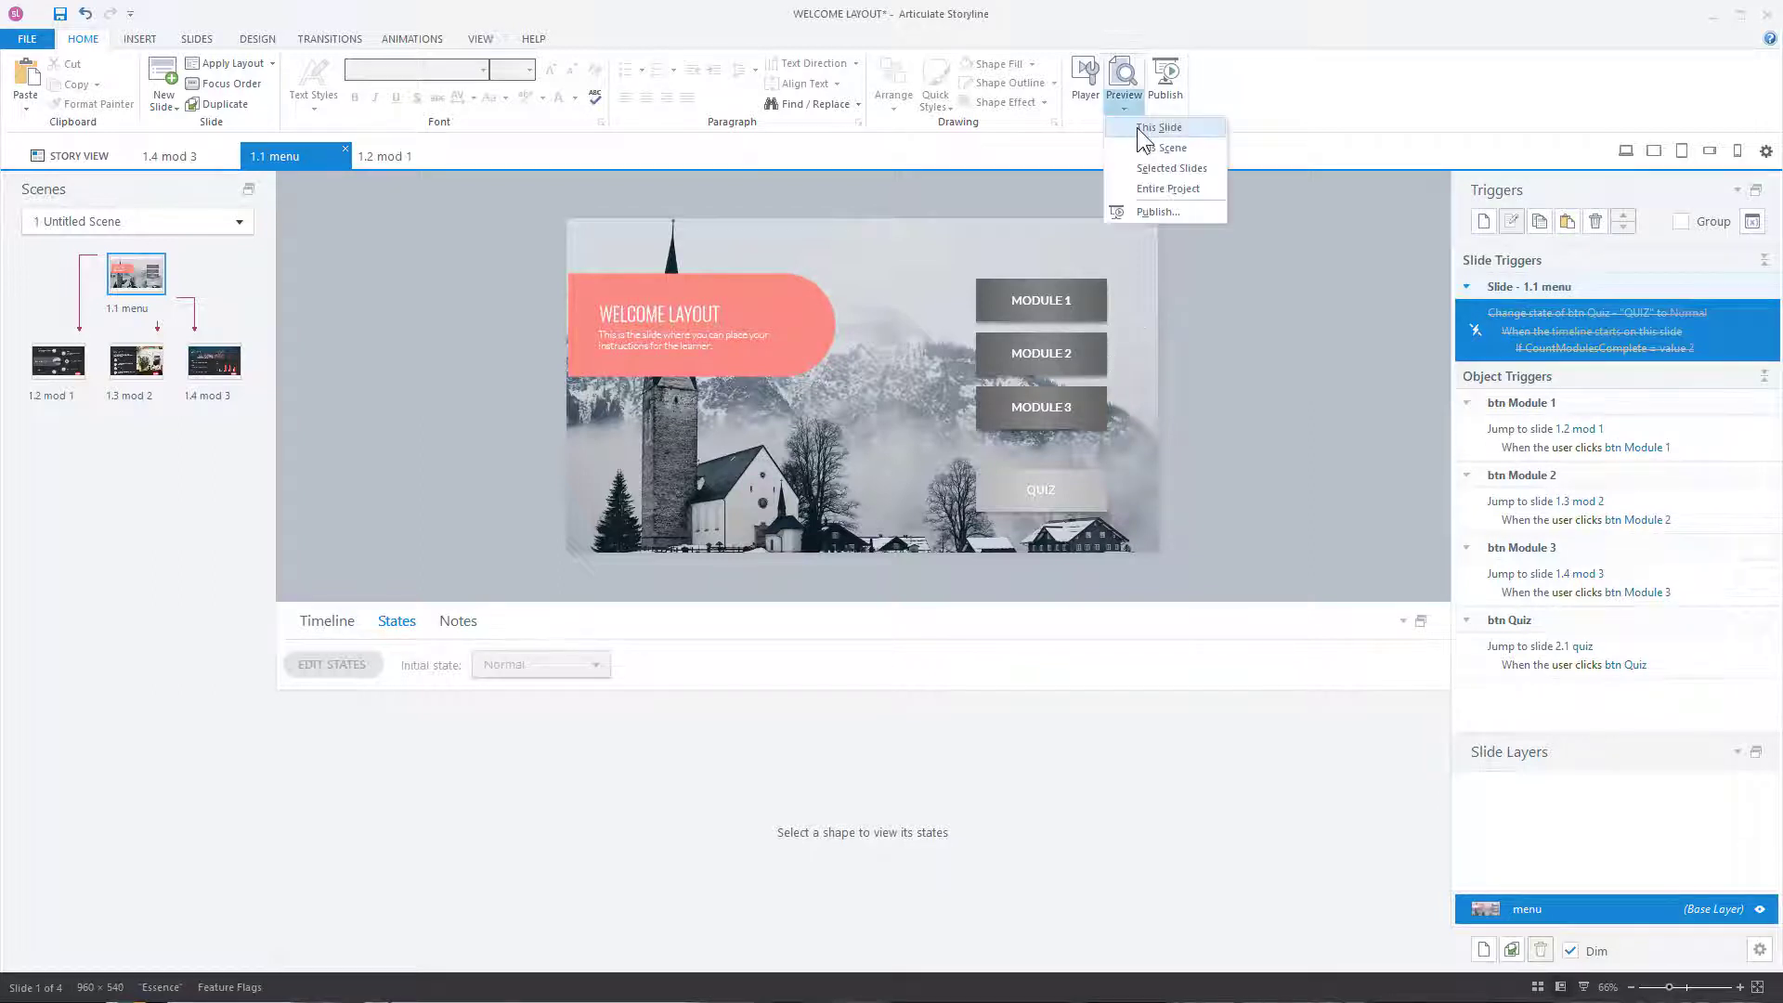
click(1137, 126)
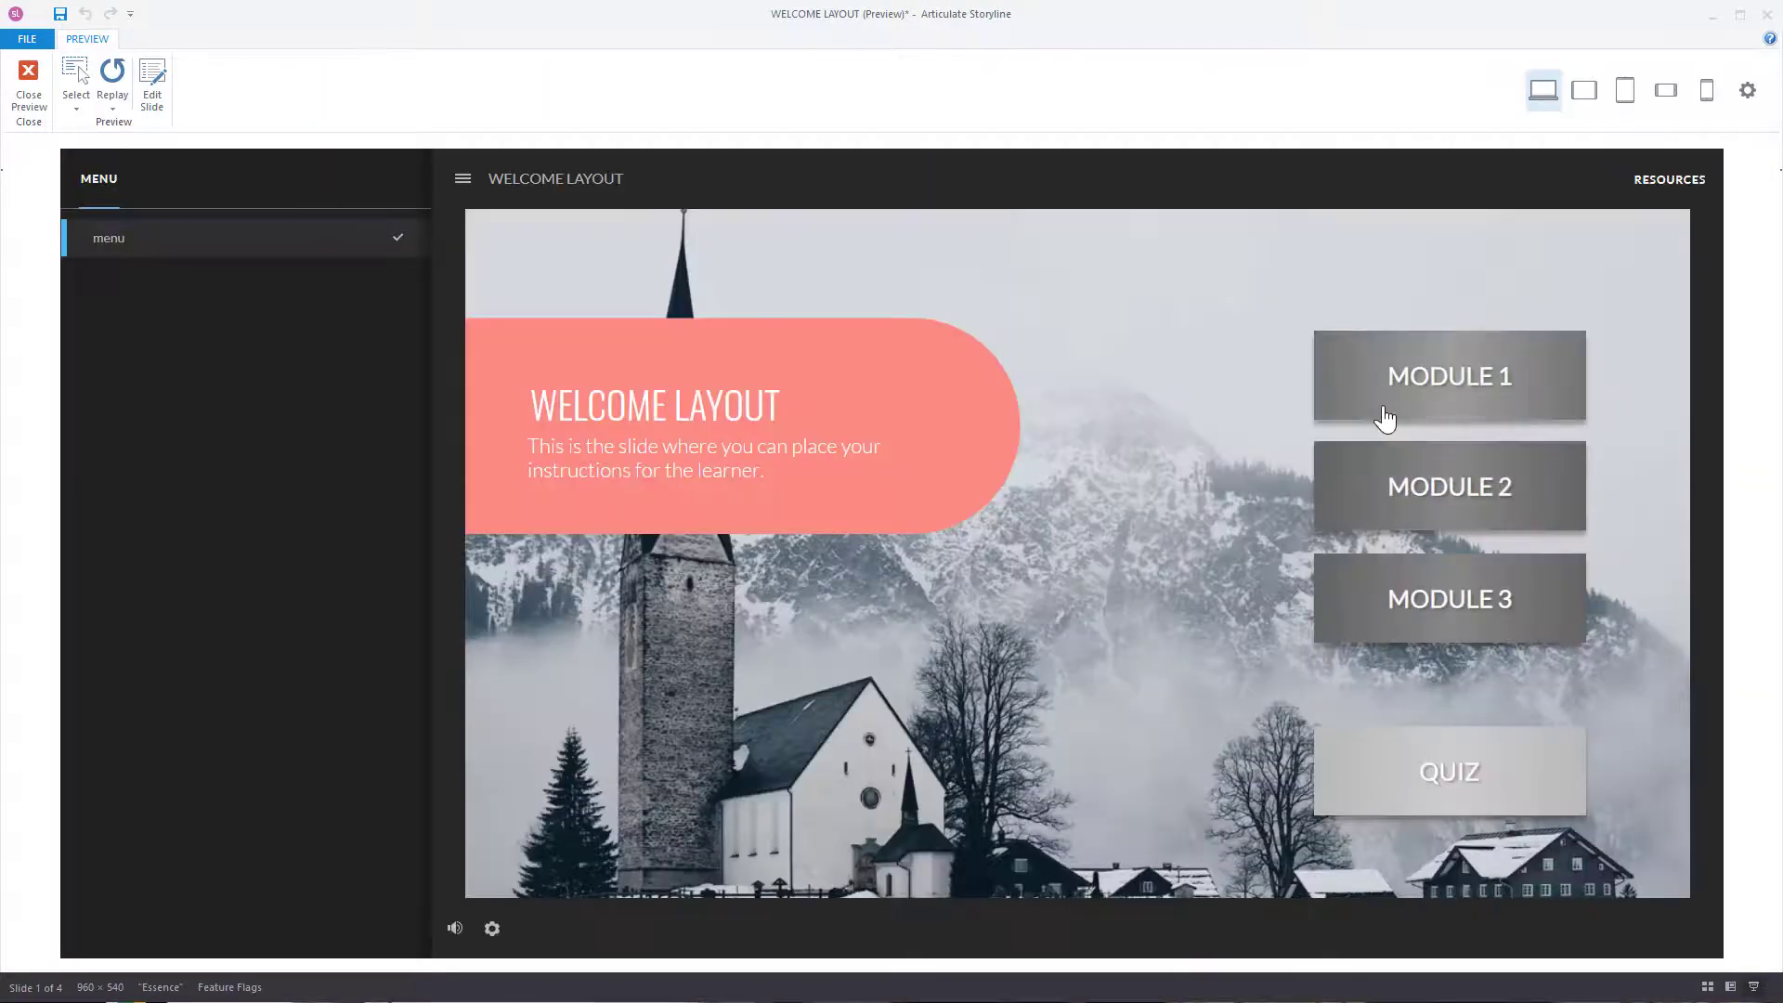
click(1387, 409)
click(929, 569)
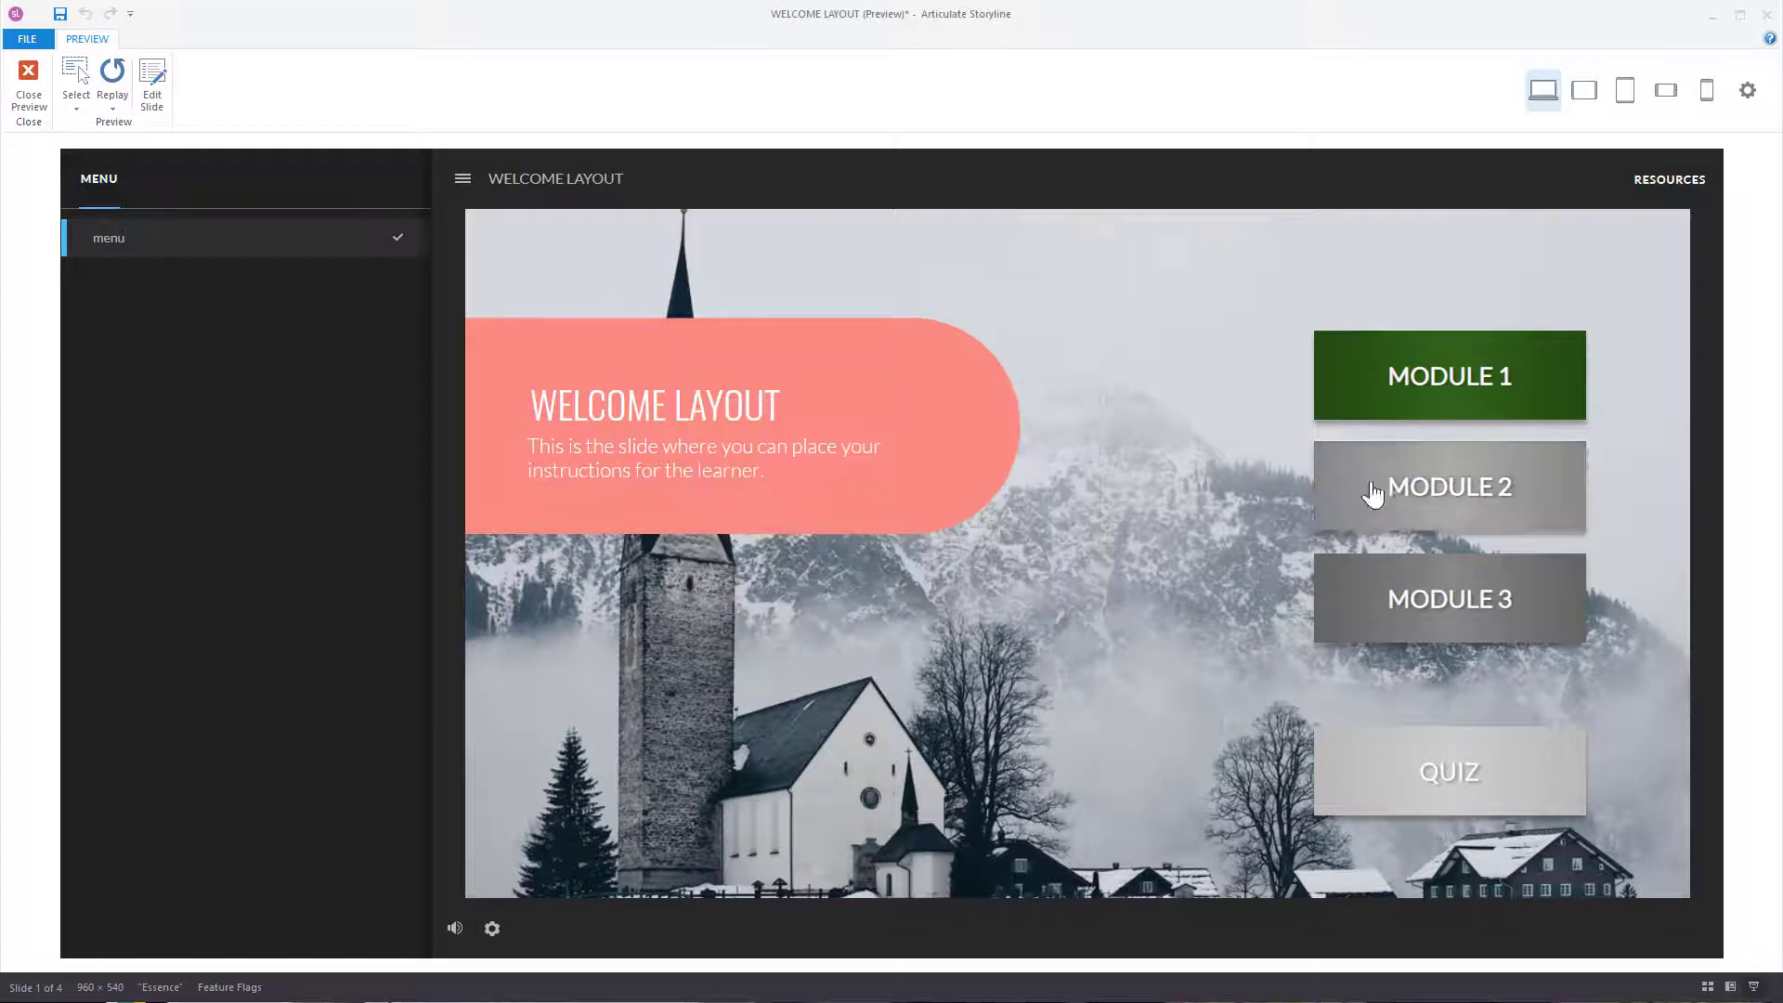
click(1373, 488)
click(915, 570)
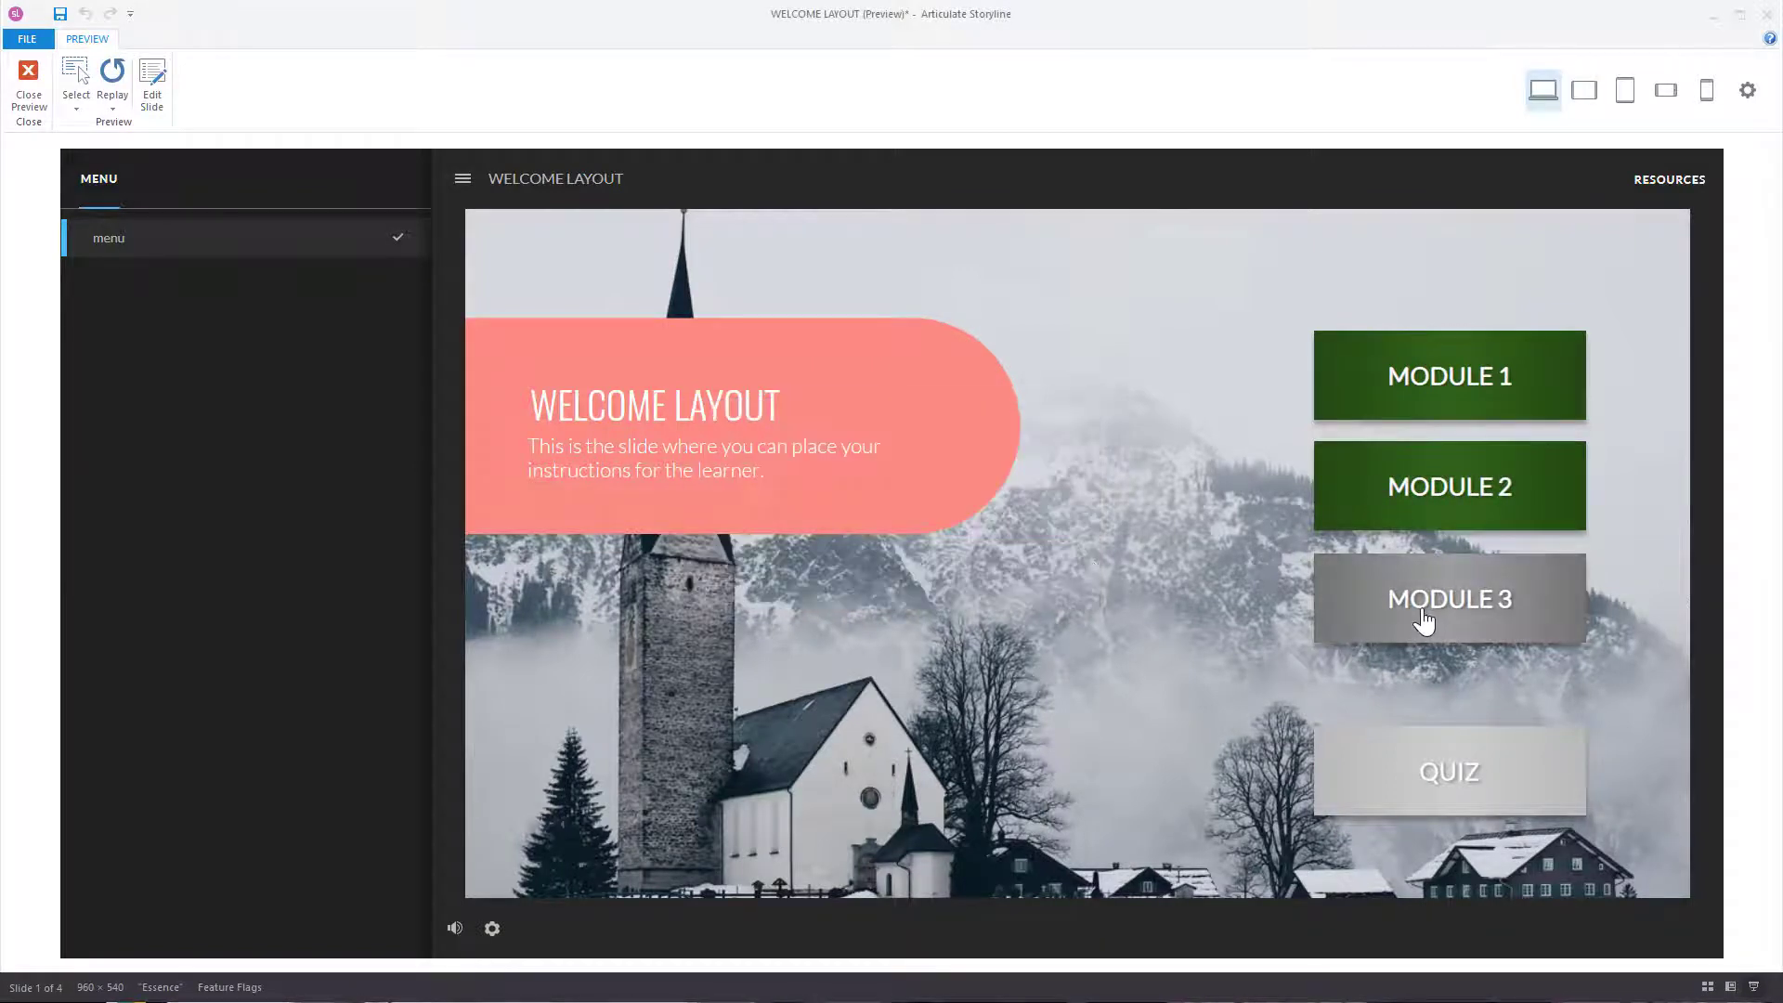
click(1425, 615)
key(Return)
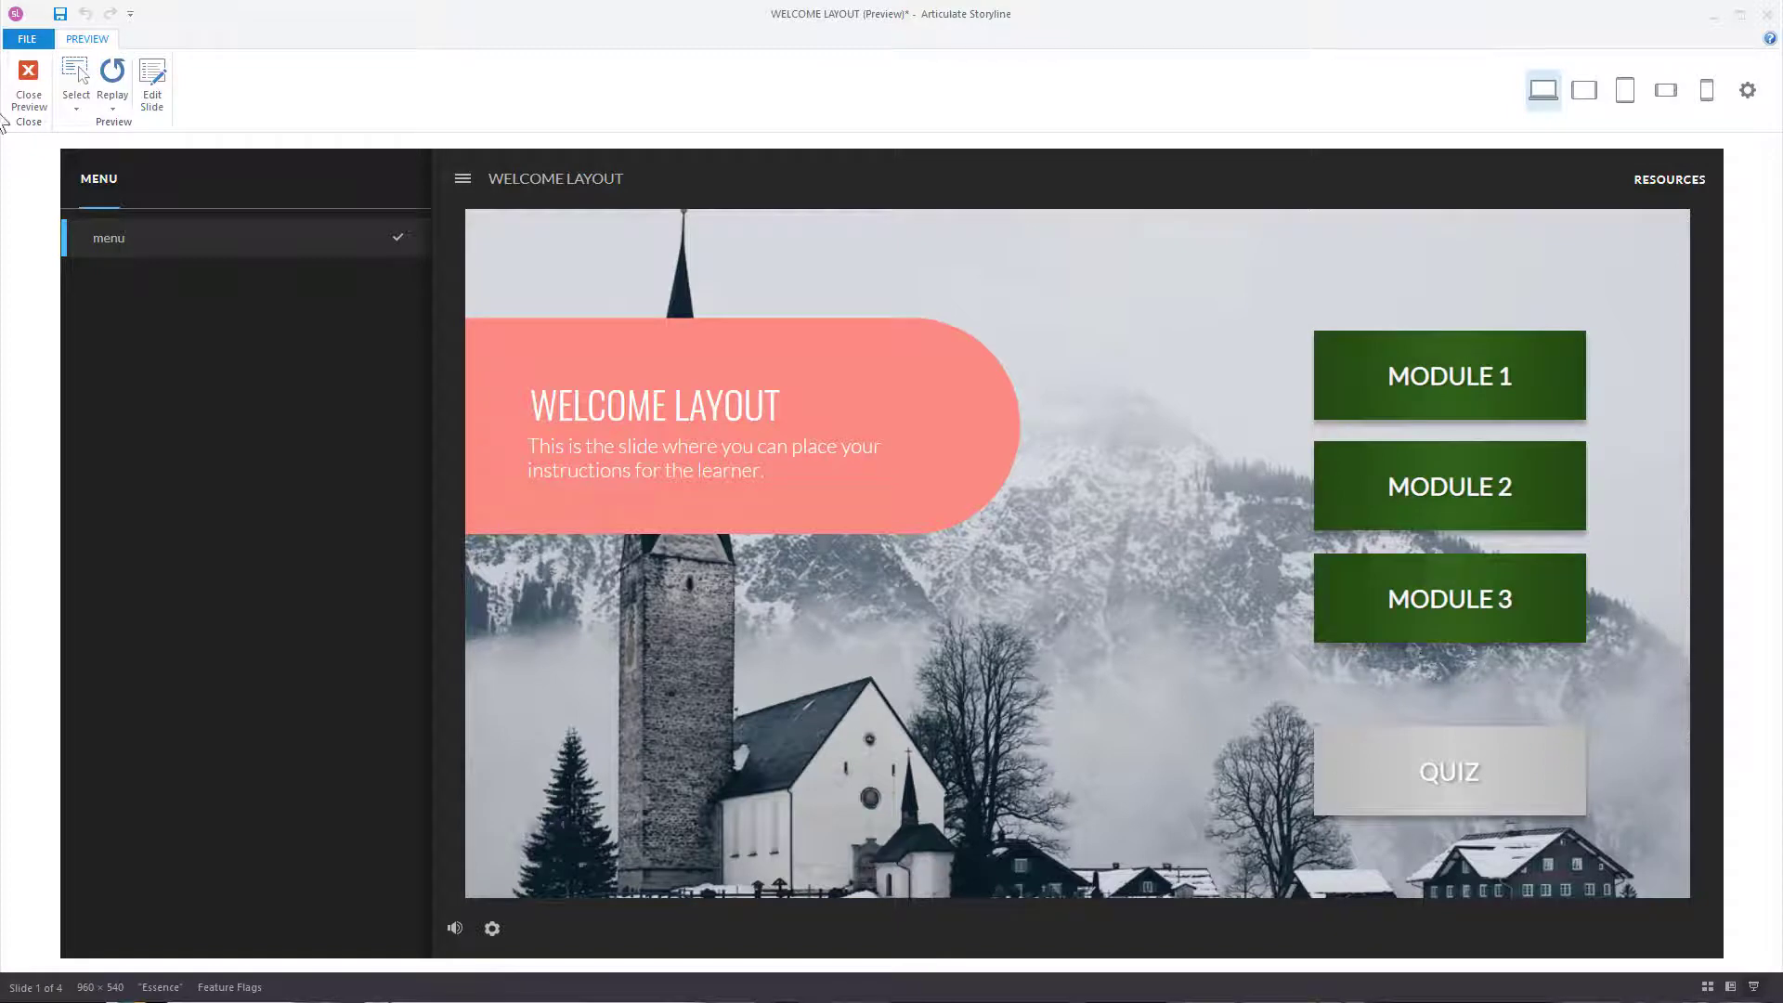
click(28, 84)
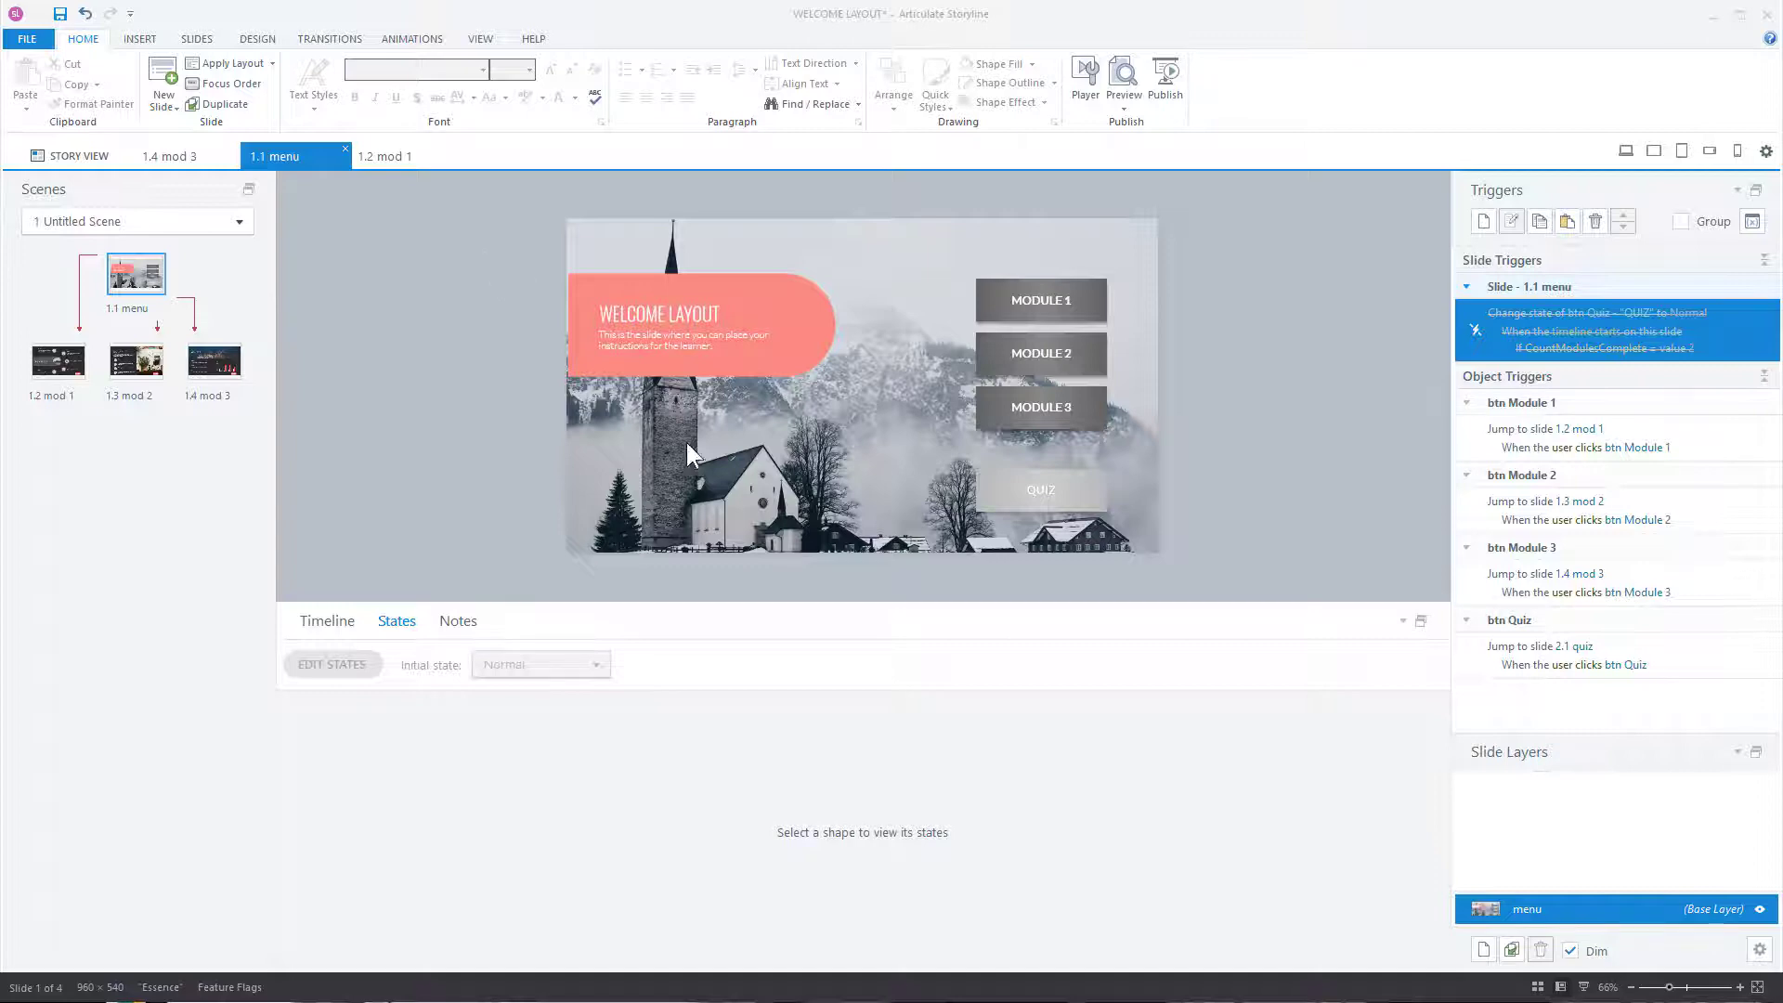
Step: Set the menu slide's revisiting behaviour to Resume saved state in its slide properties
click(1760, 951)
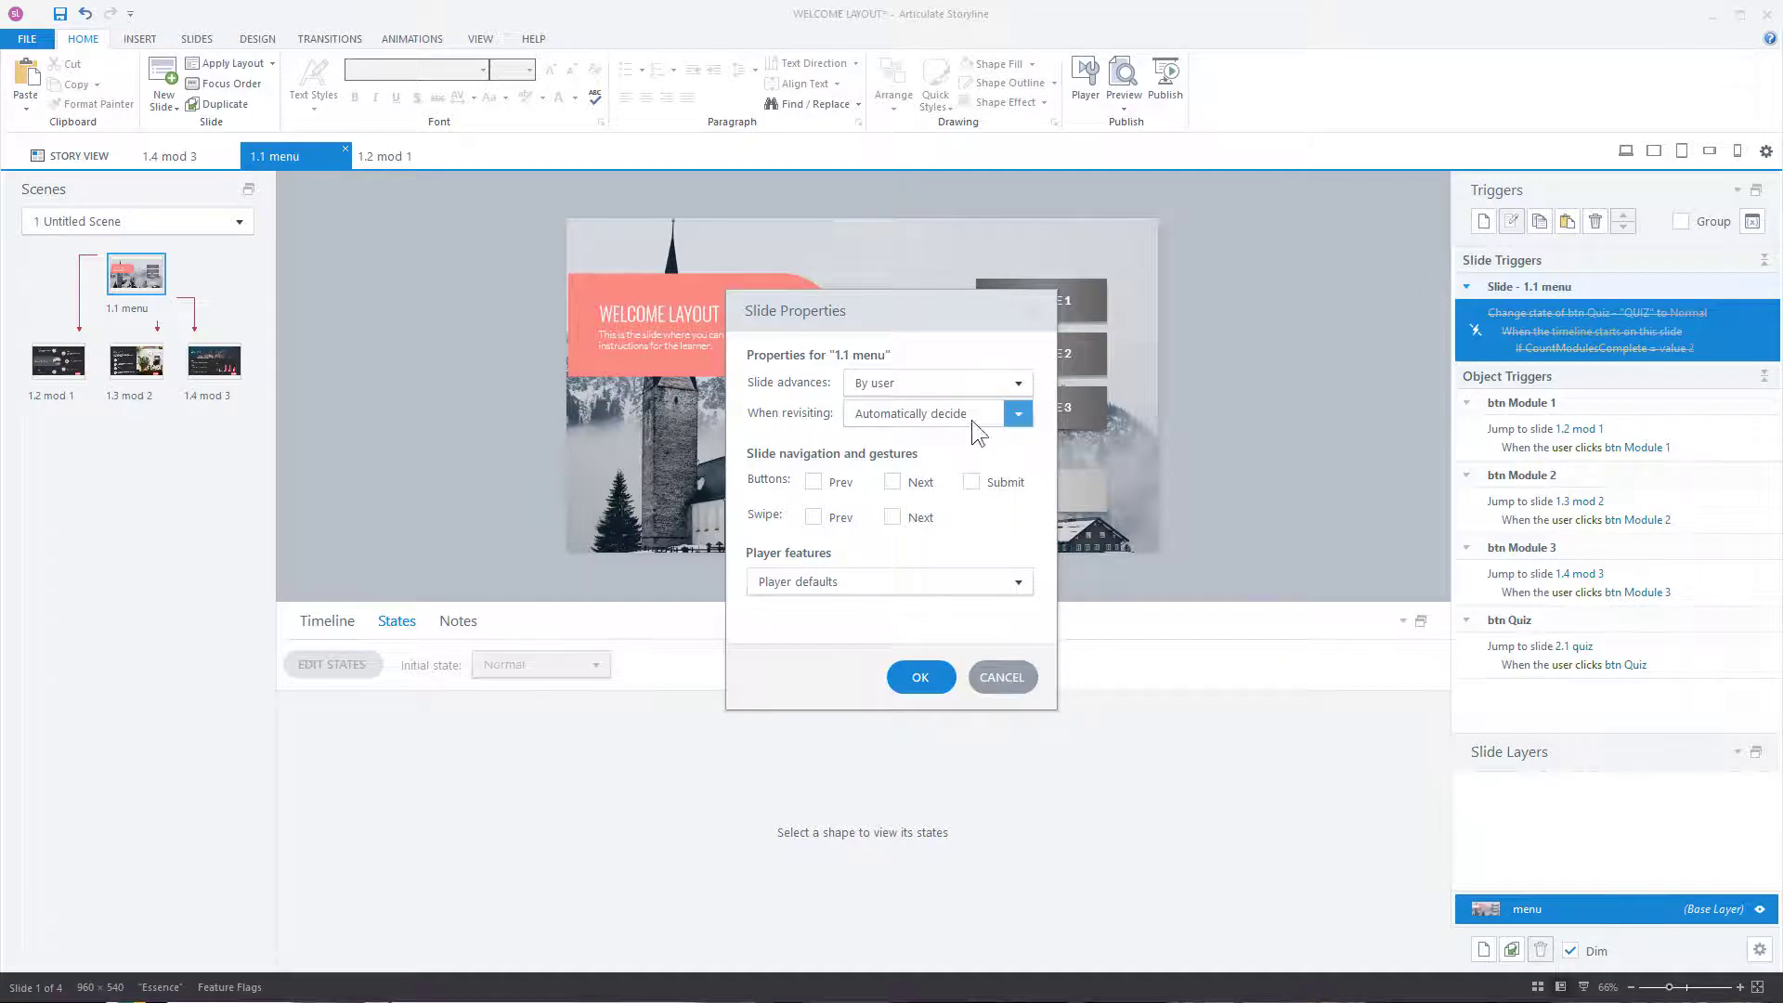
click(1028, 413)
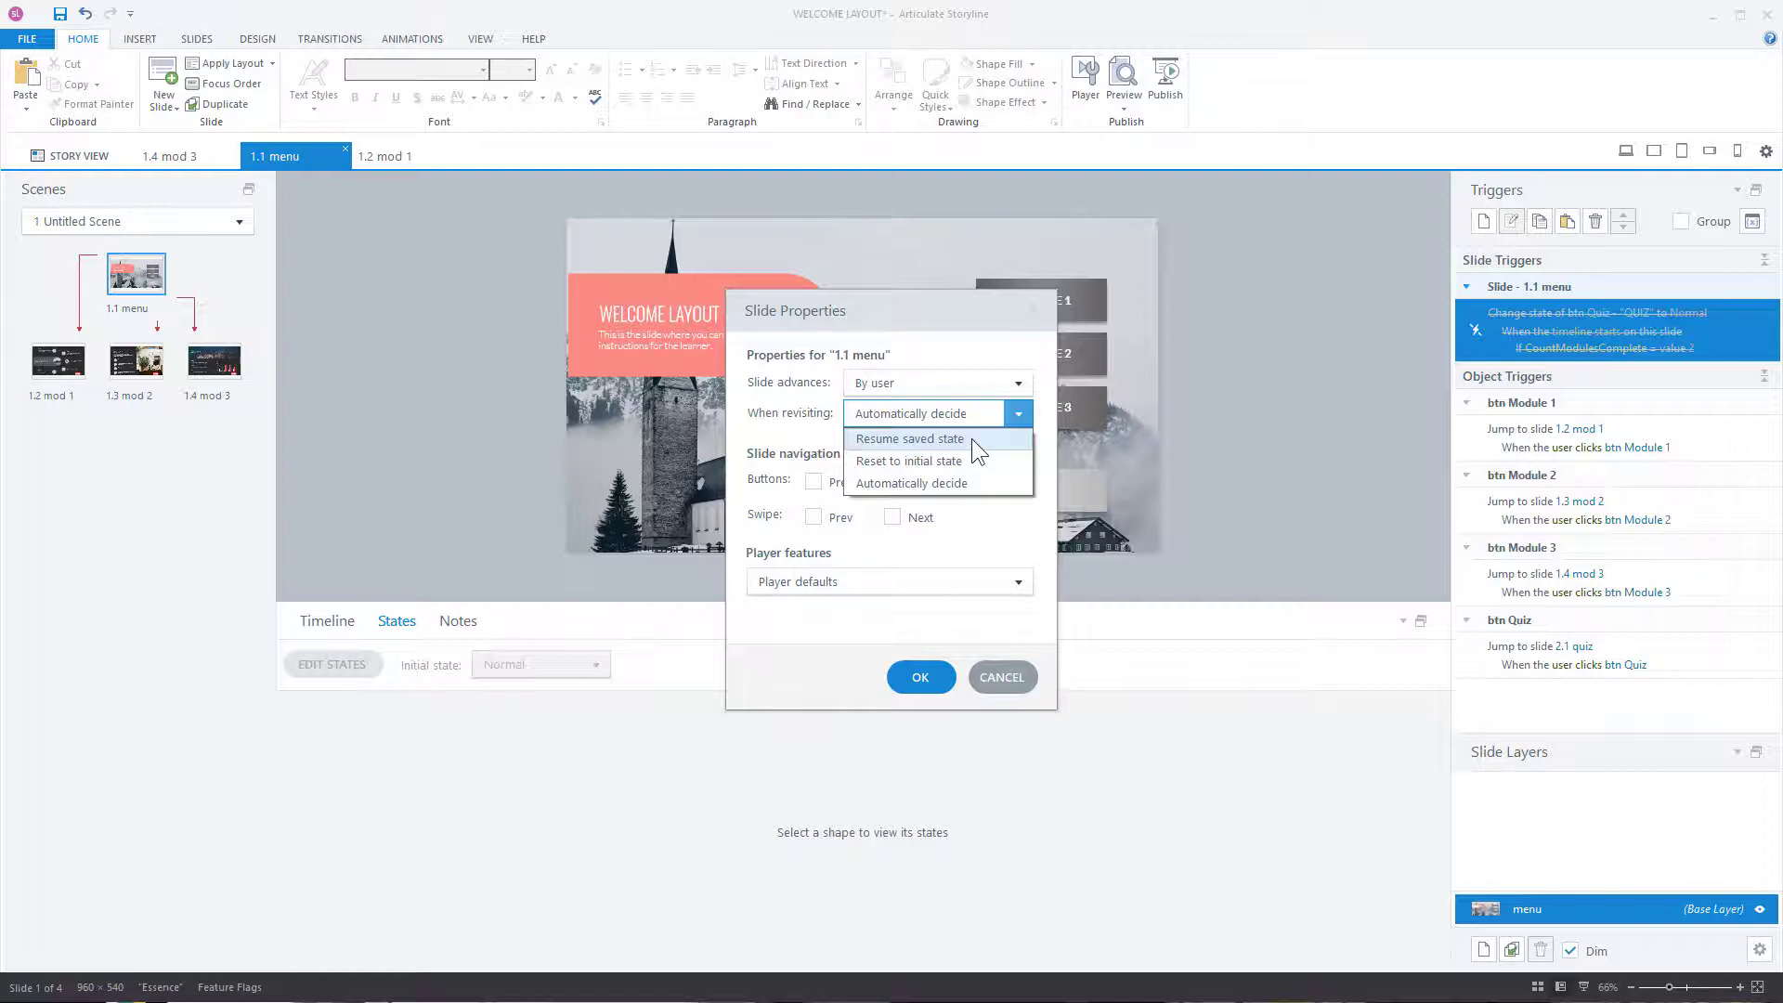
click(924, 440)
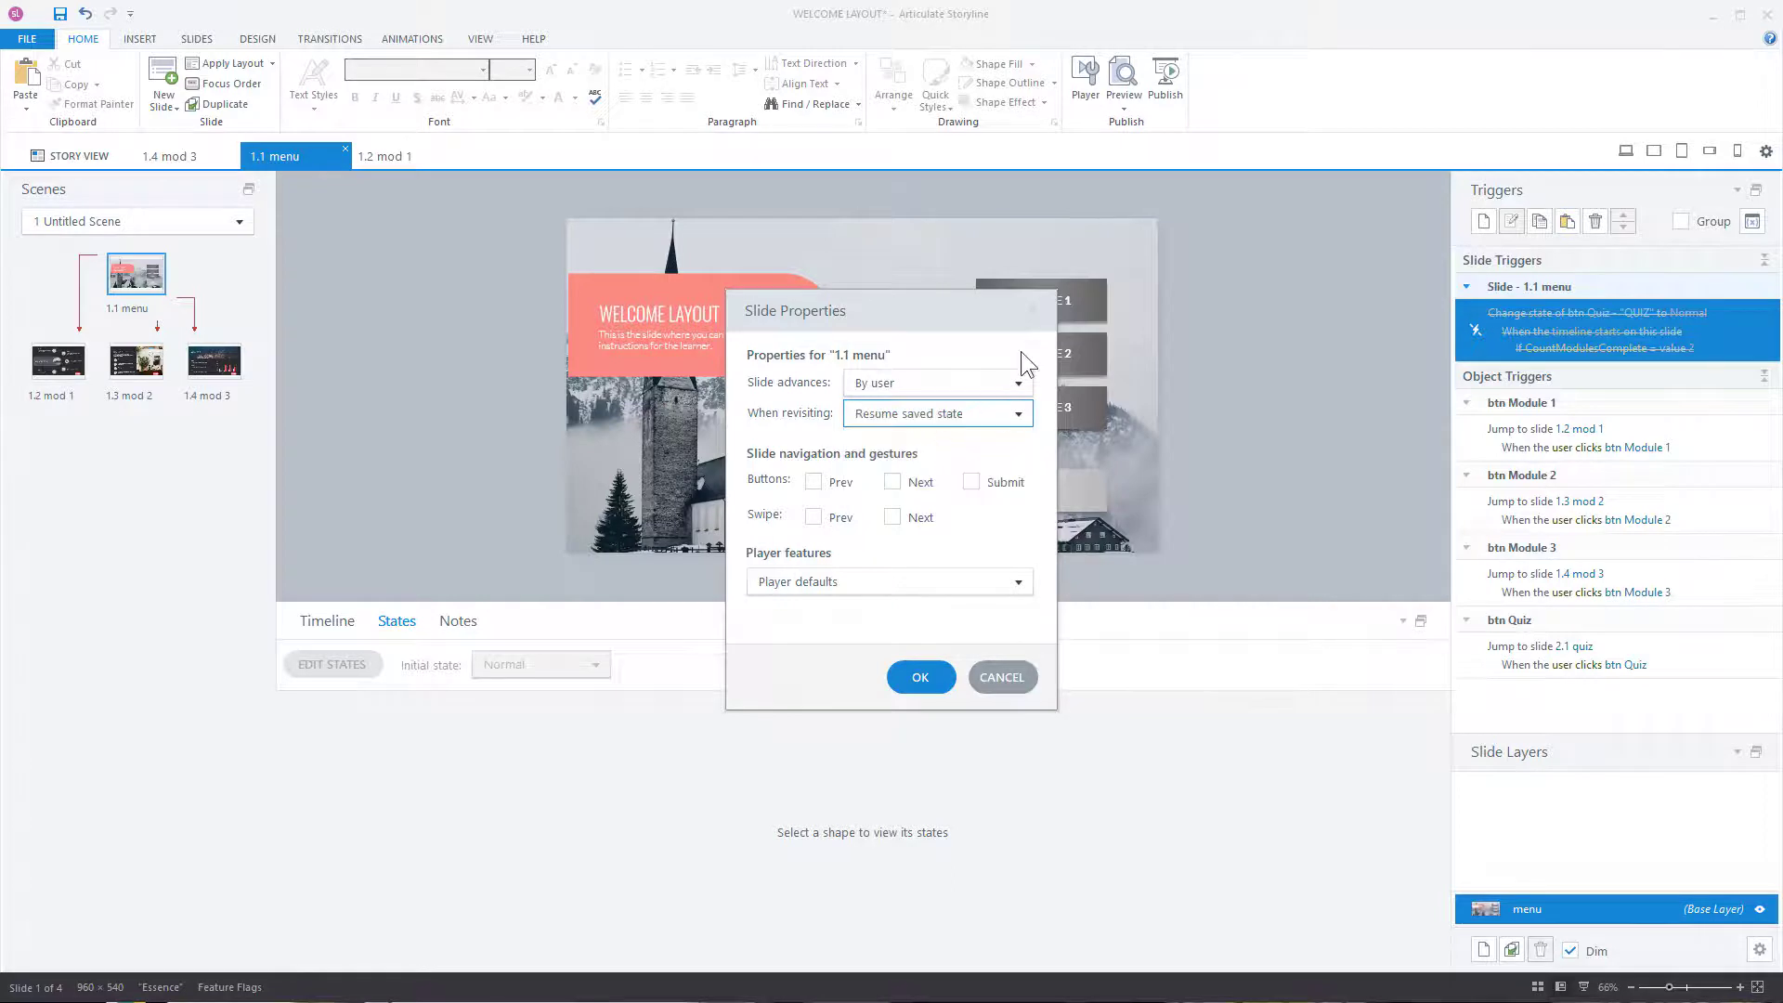
click(915, 688)
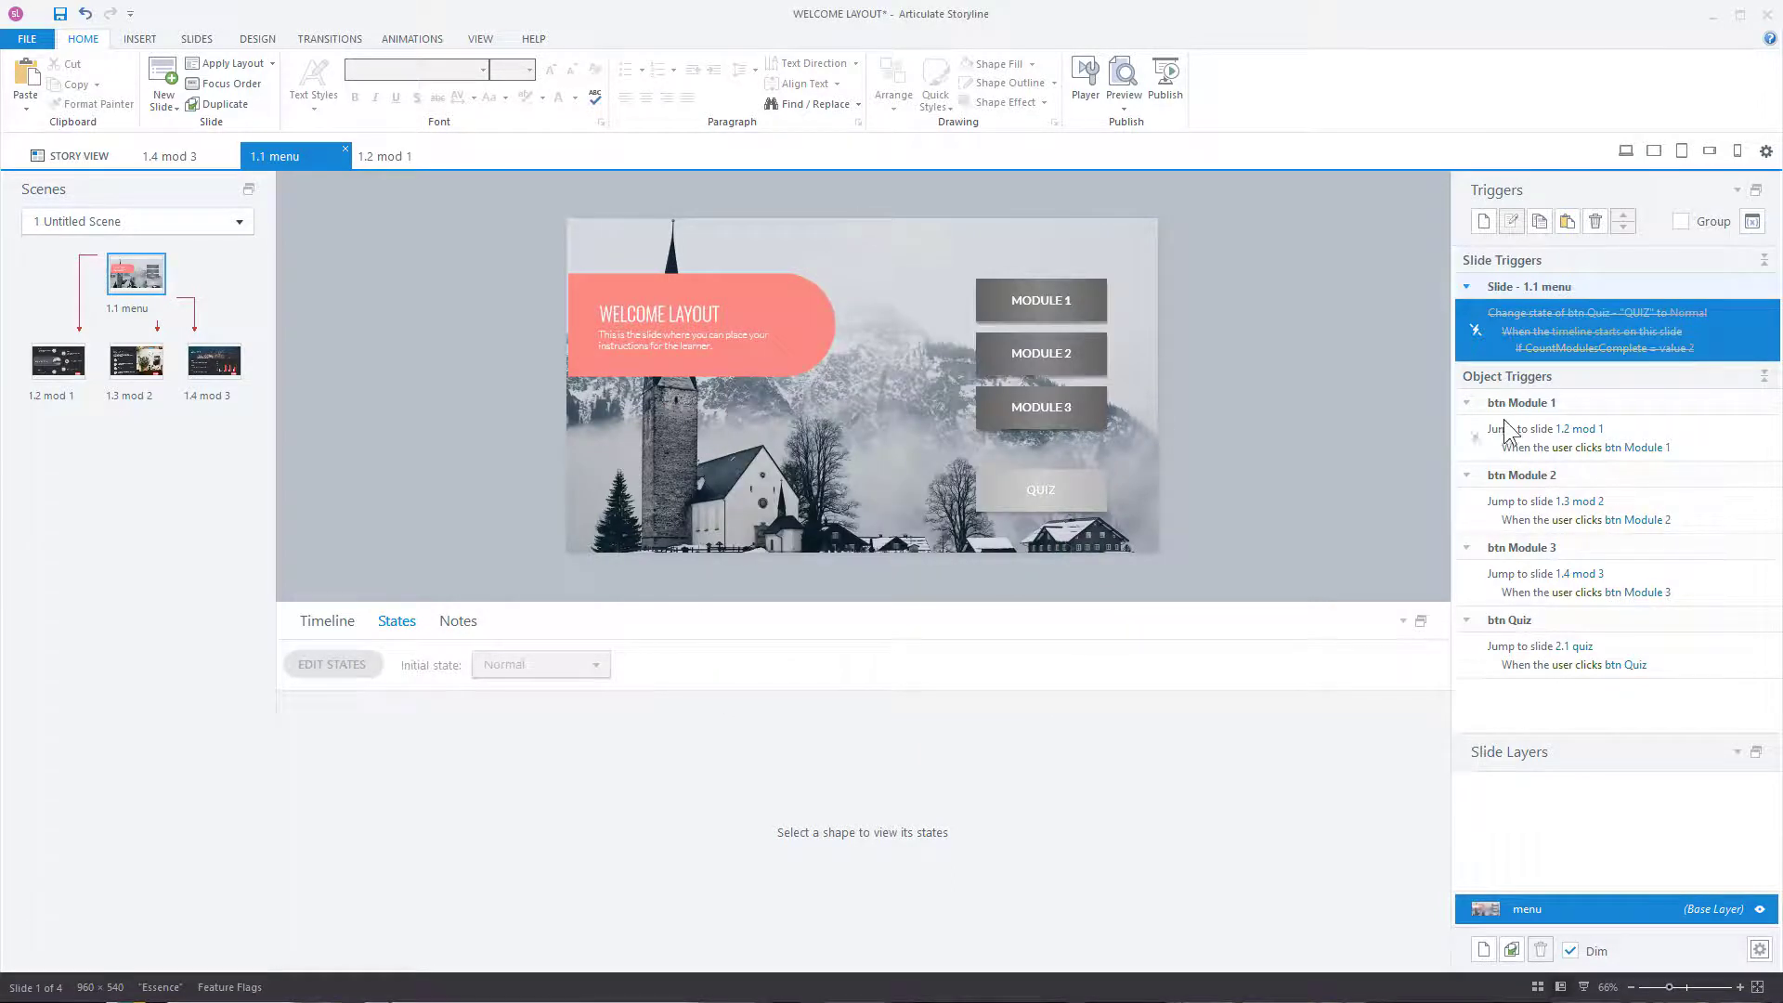
Step: Start a new trigger that changes the state of btn Quiz to Normal, using an object's state as the event
click(1486, 222)
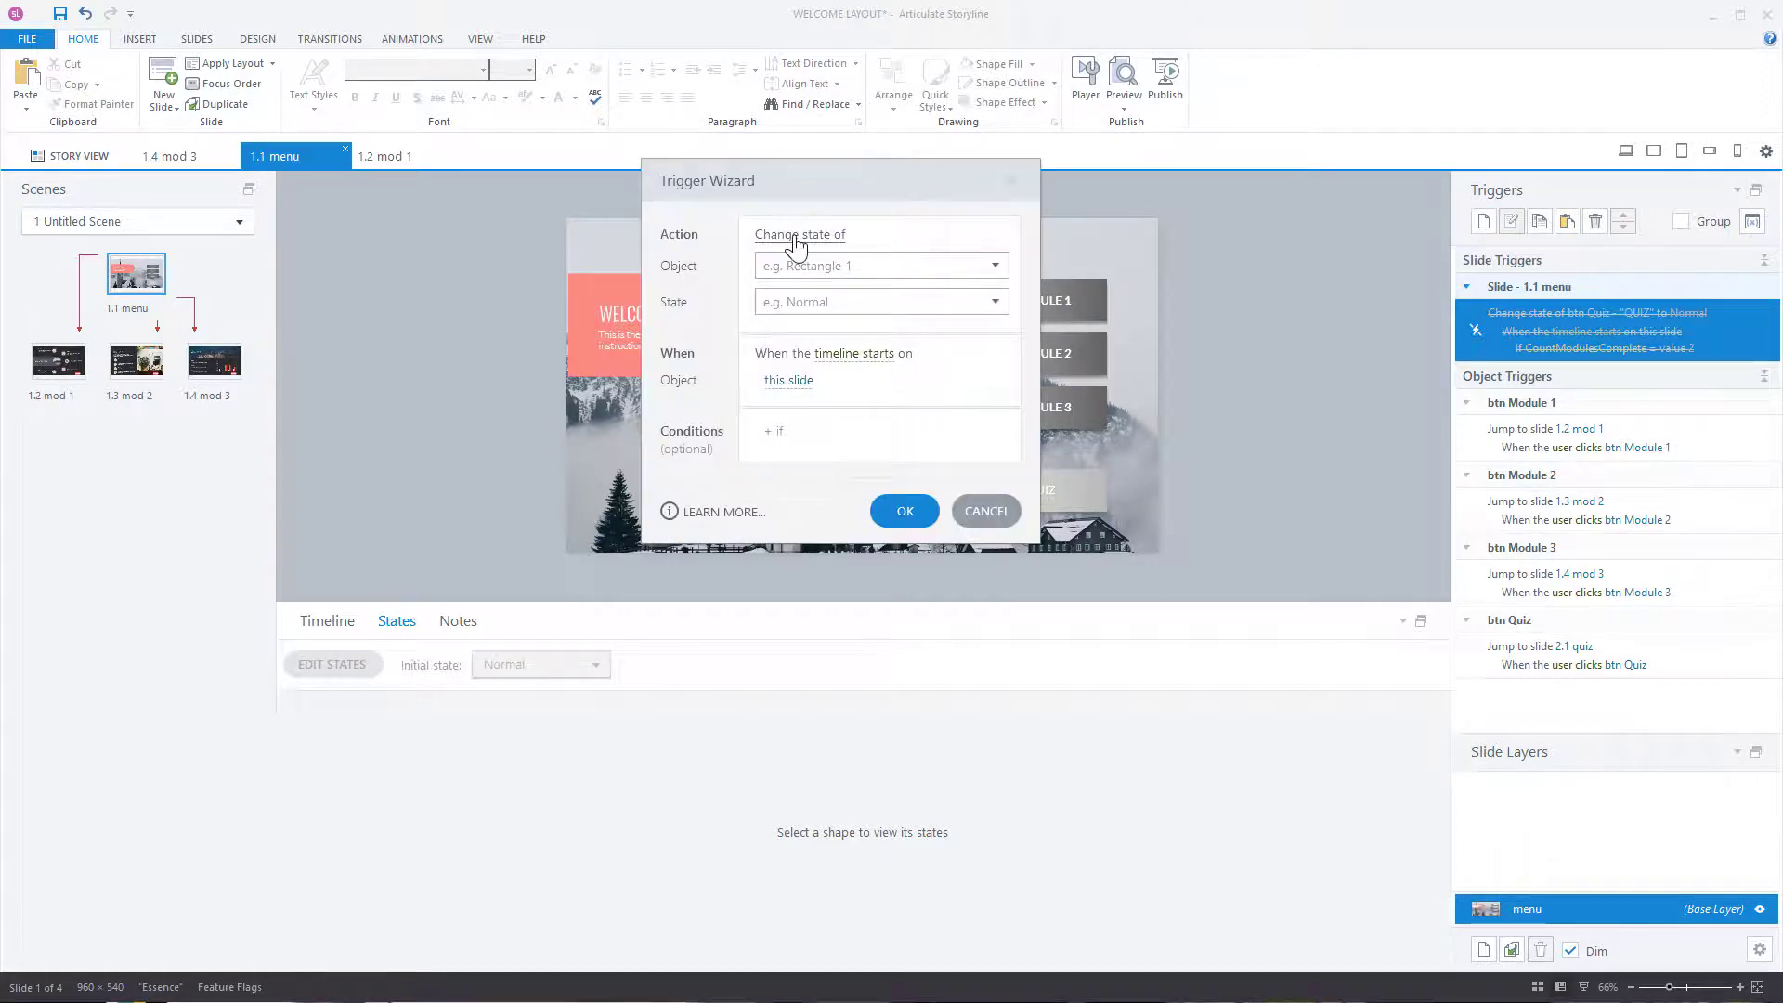
click(994, 270)
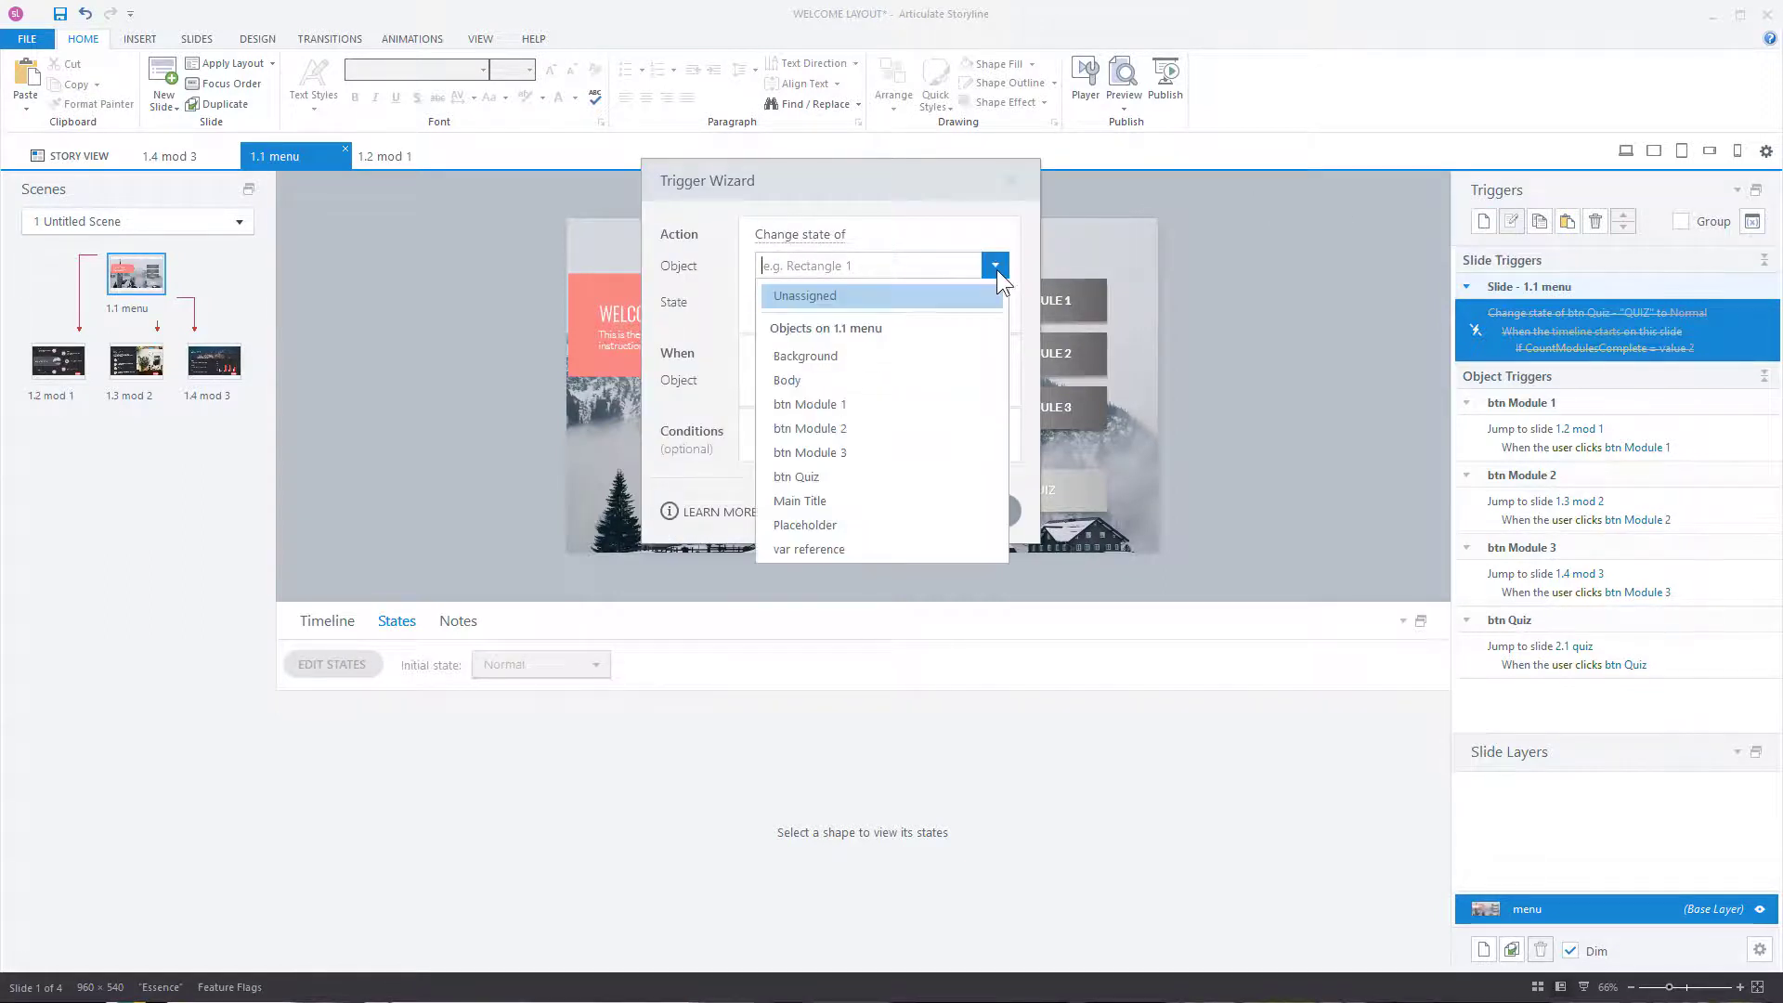
click(817, 485)
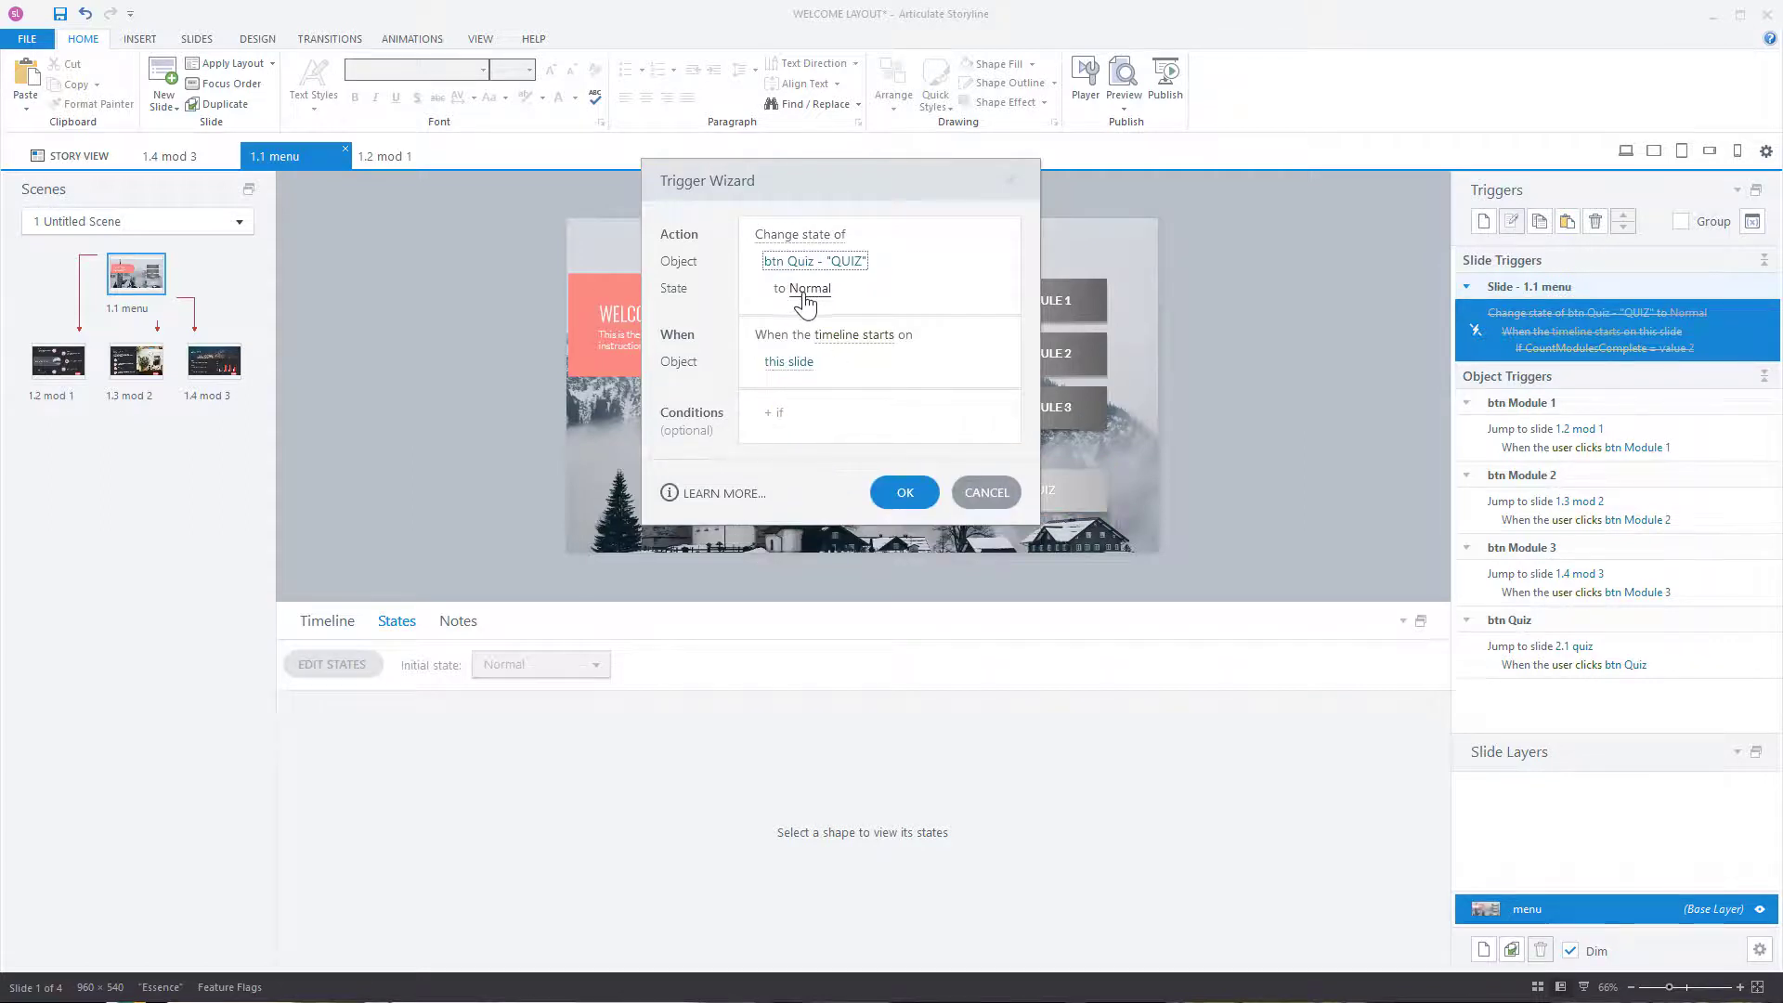
click(853, 336)
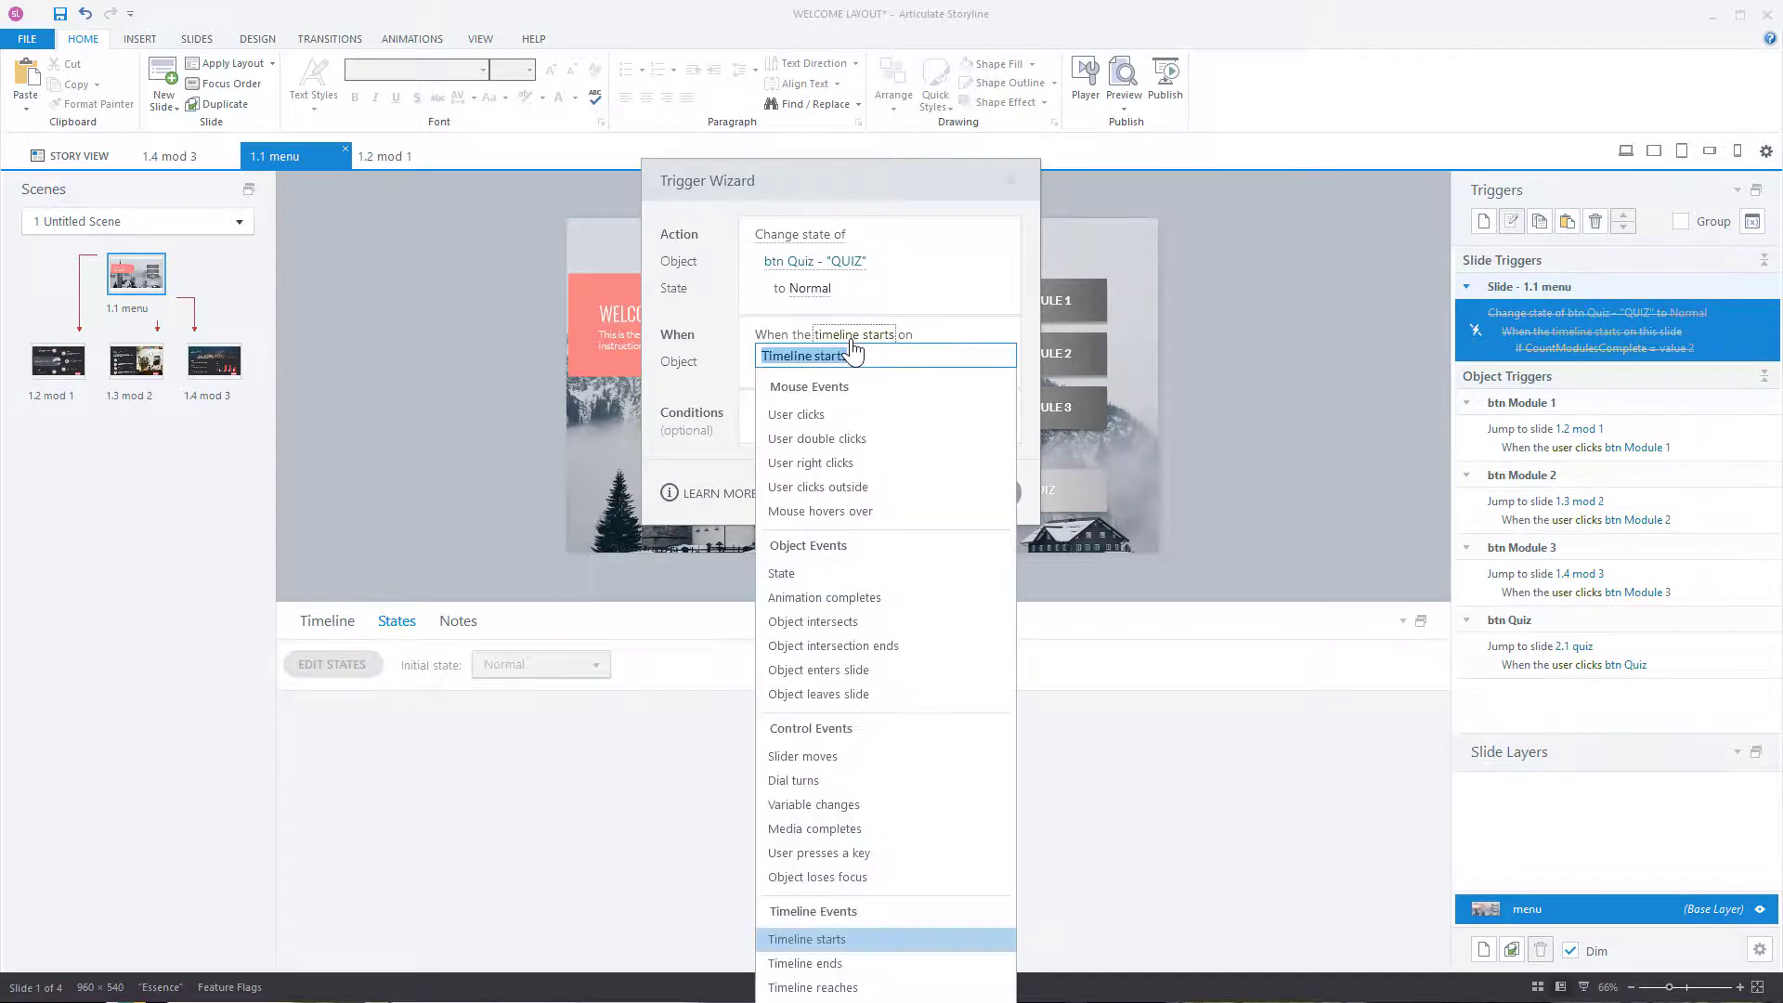
click(780, 573)
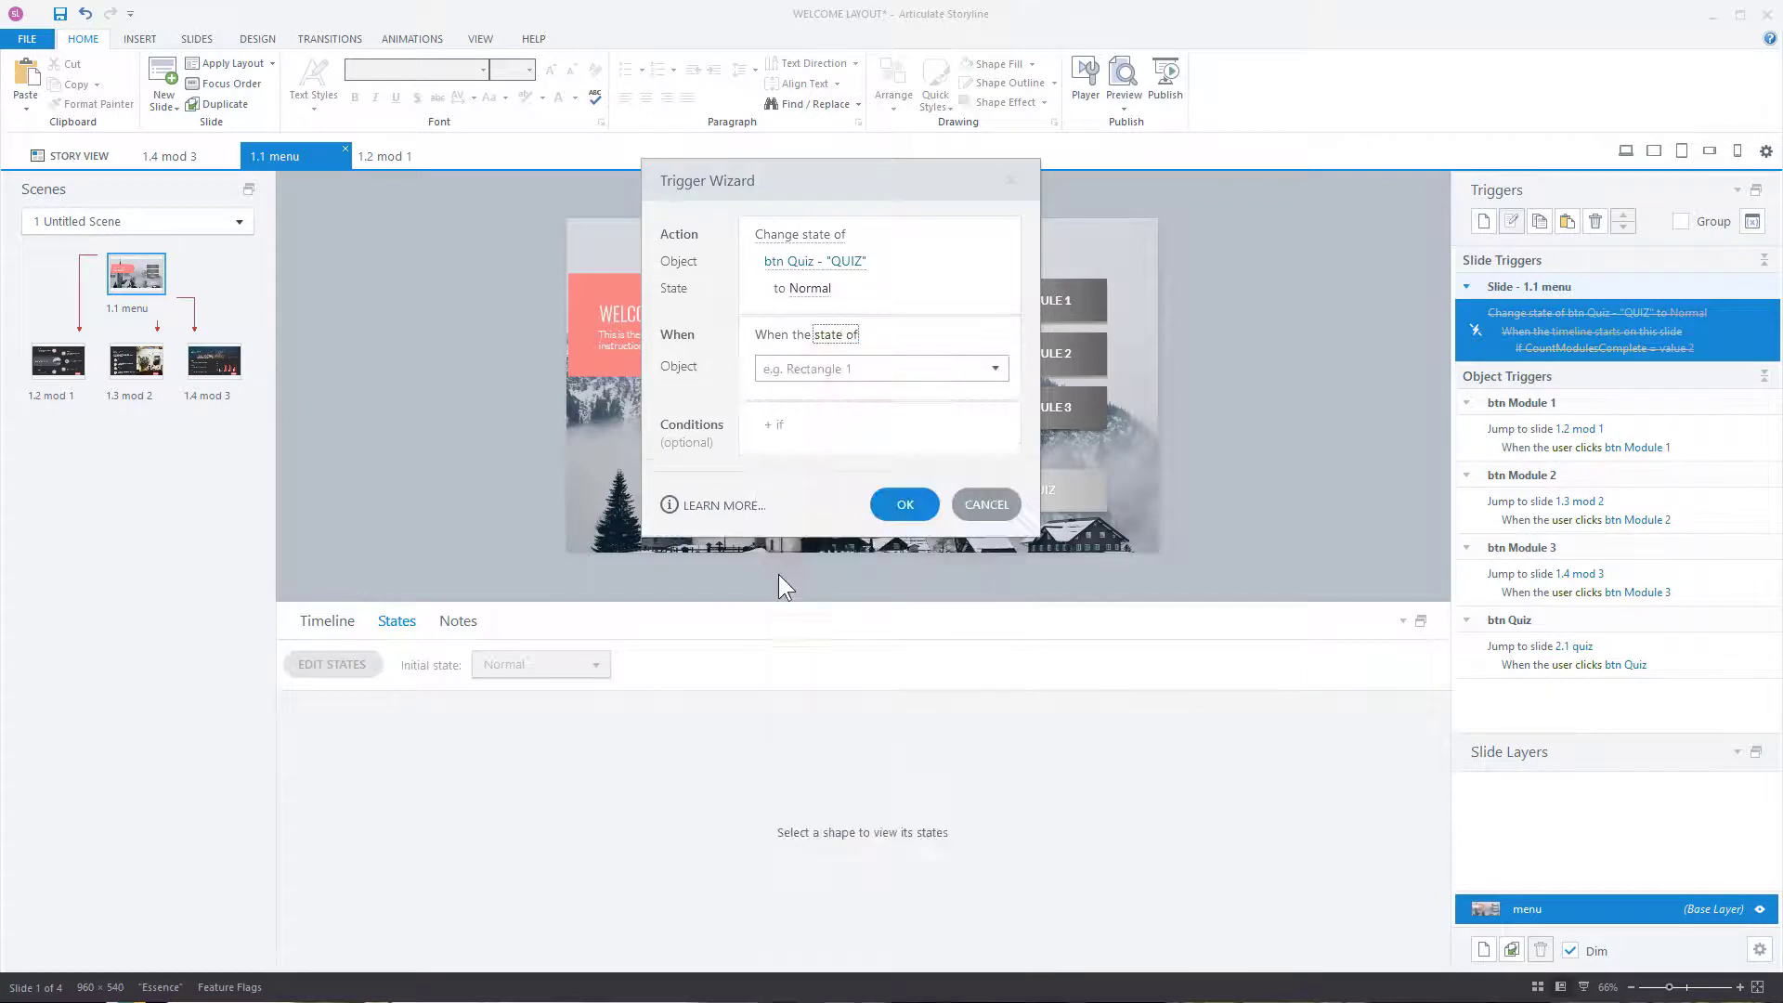
Step: Make the new trigger fire when the state of all of btn Module 1, btn Module 2 and btn Module 3 is Visited
click(995, 370)
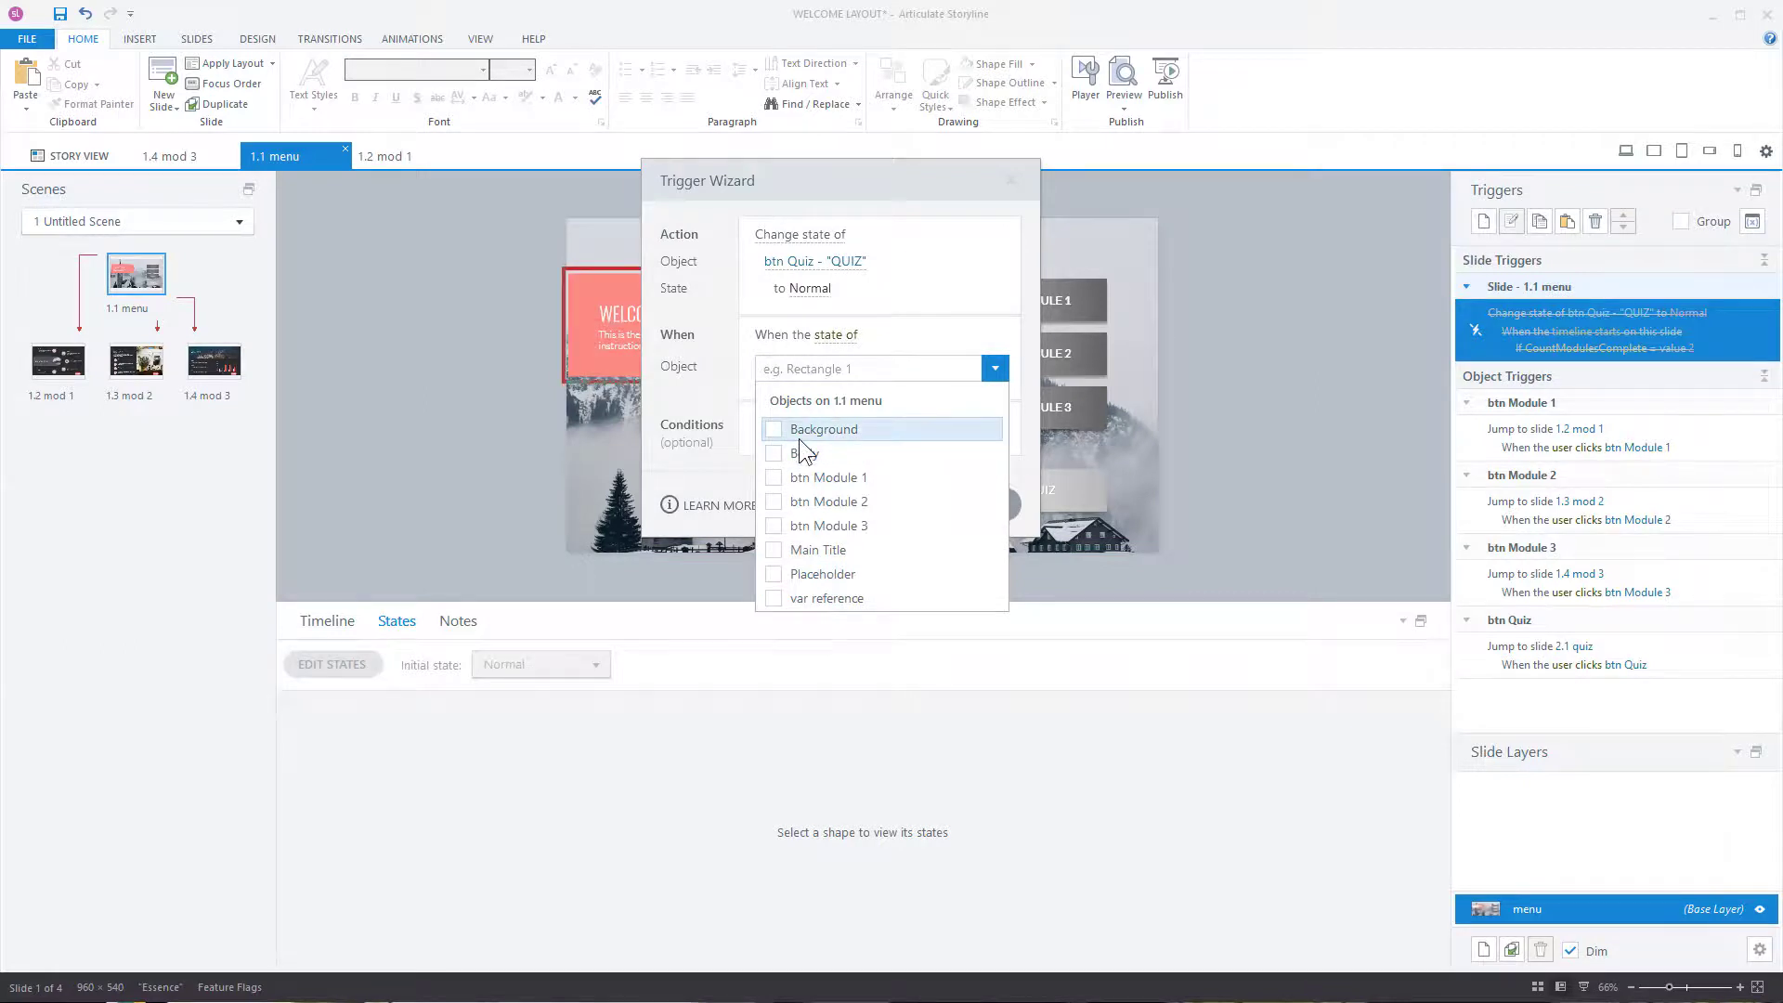
click(780, 485)
click(780, 501)
click(778, 526)
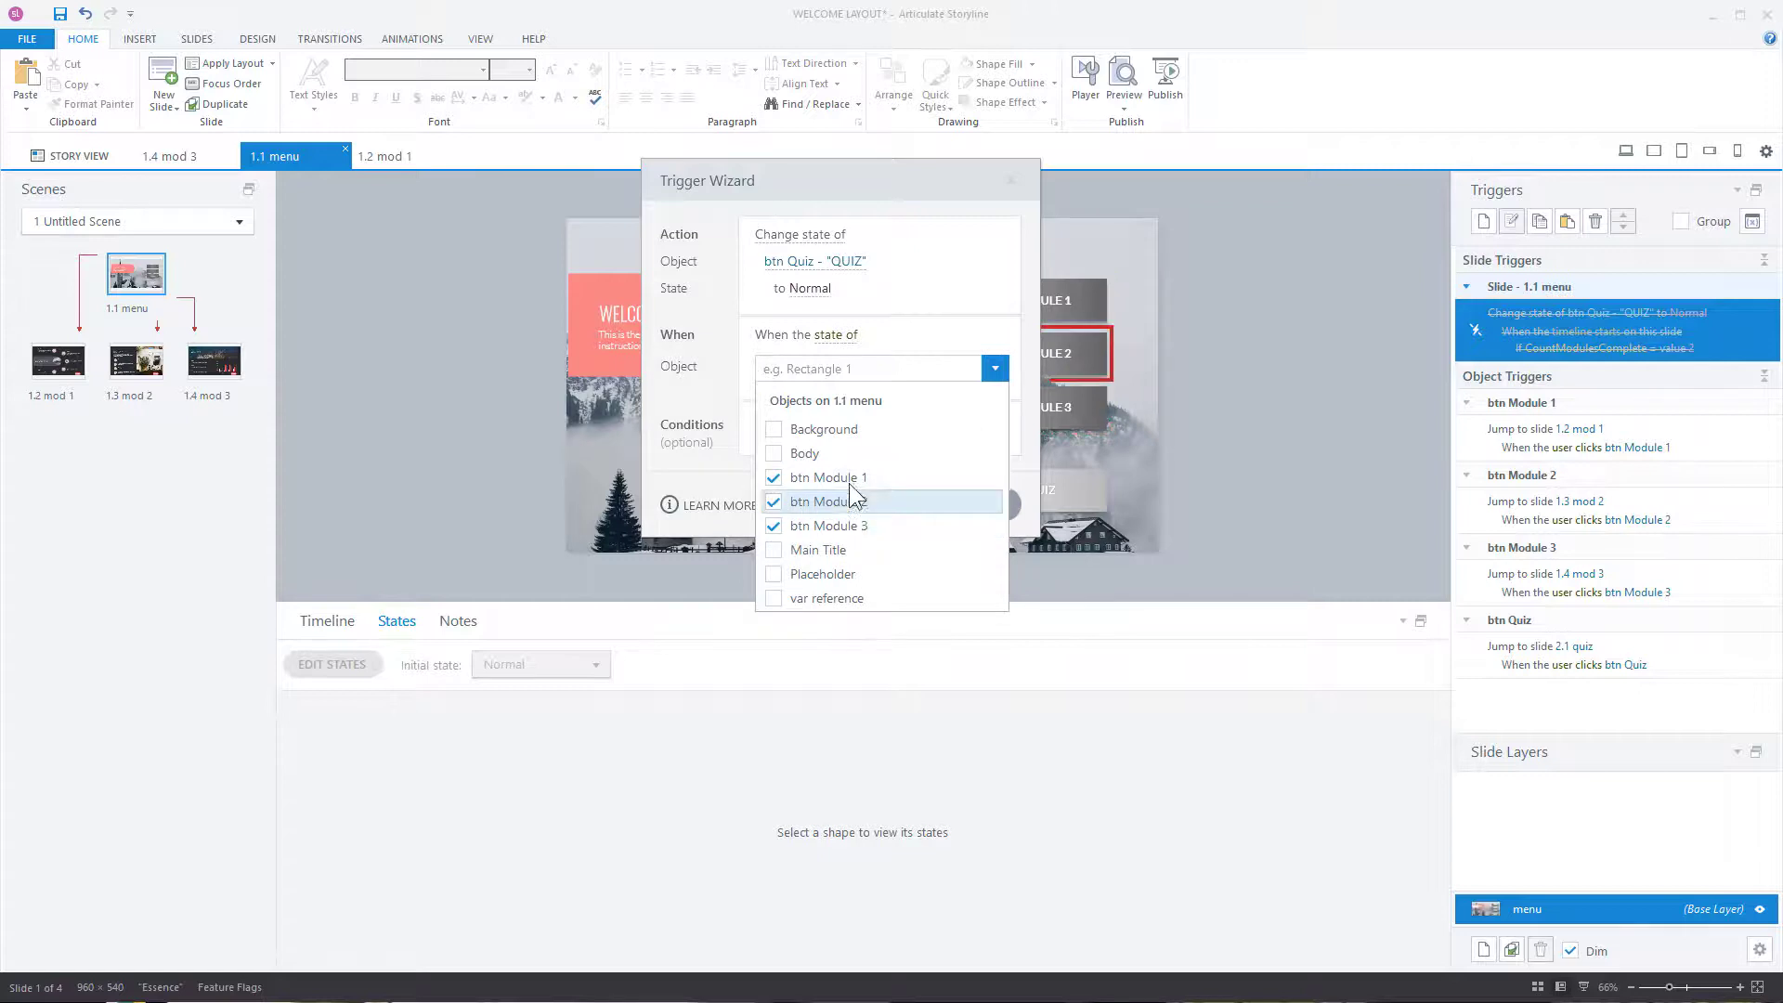
click(872, 354)
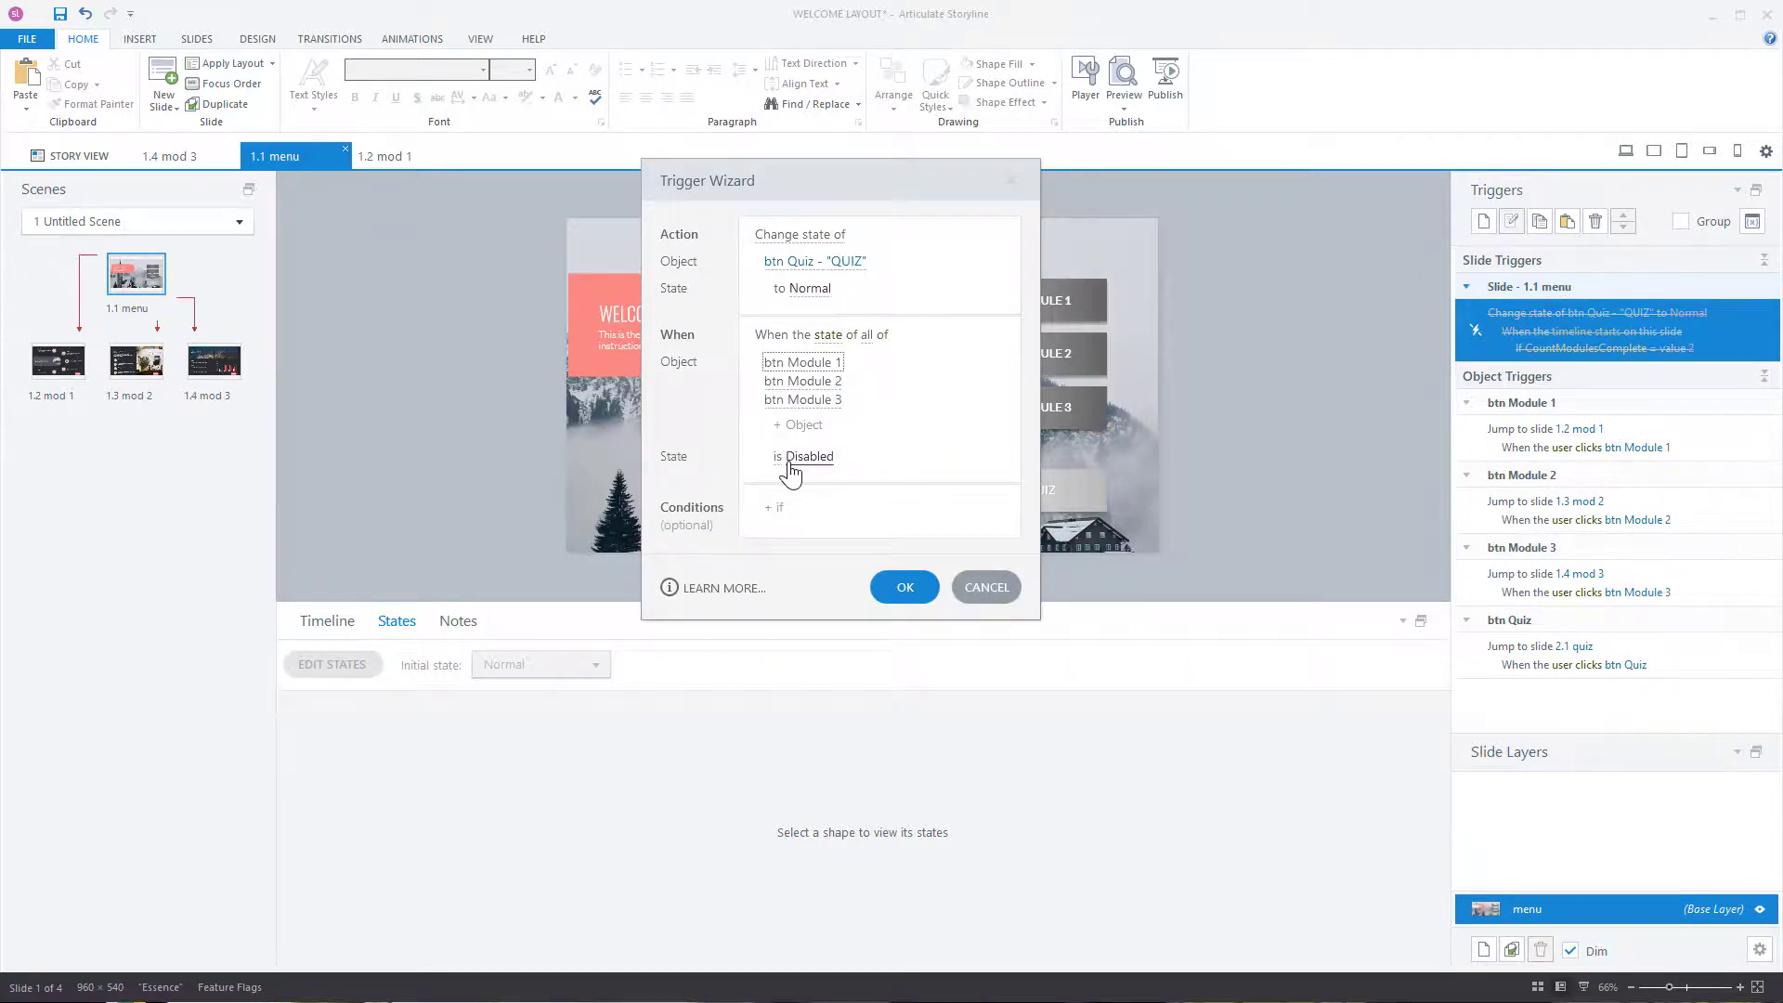
click(811, 461)
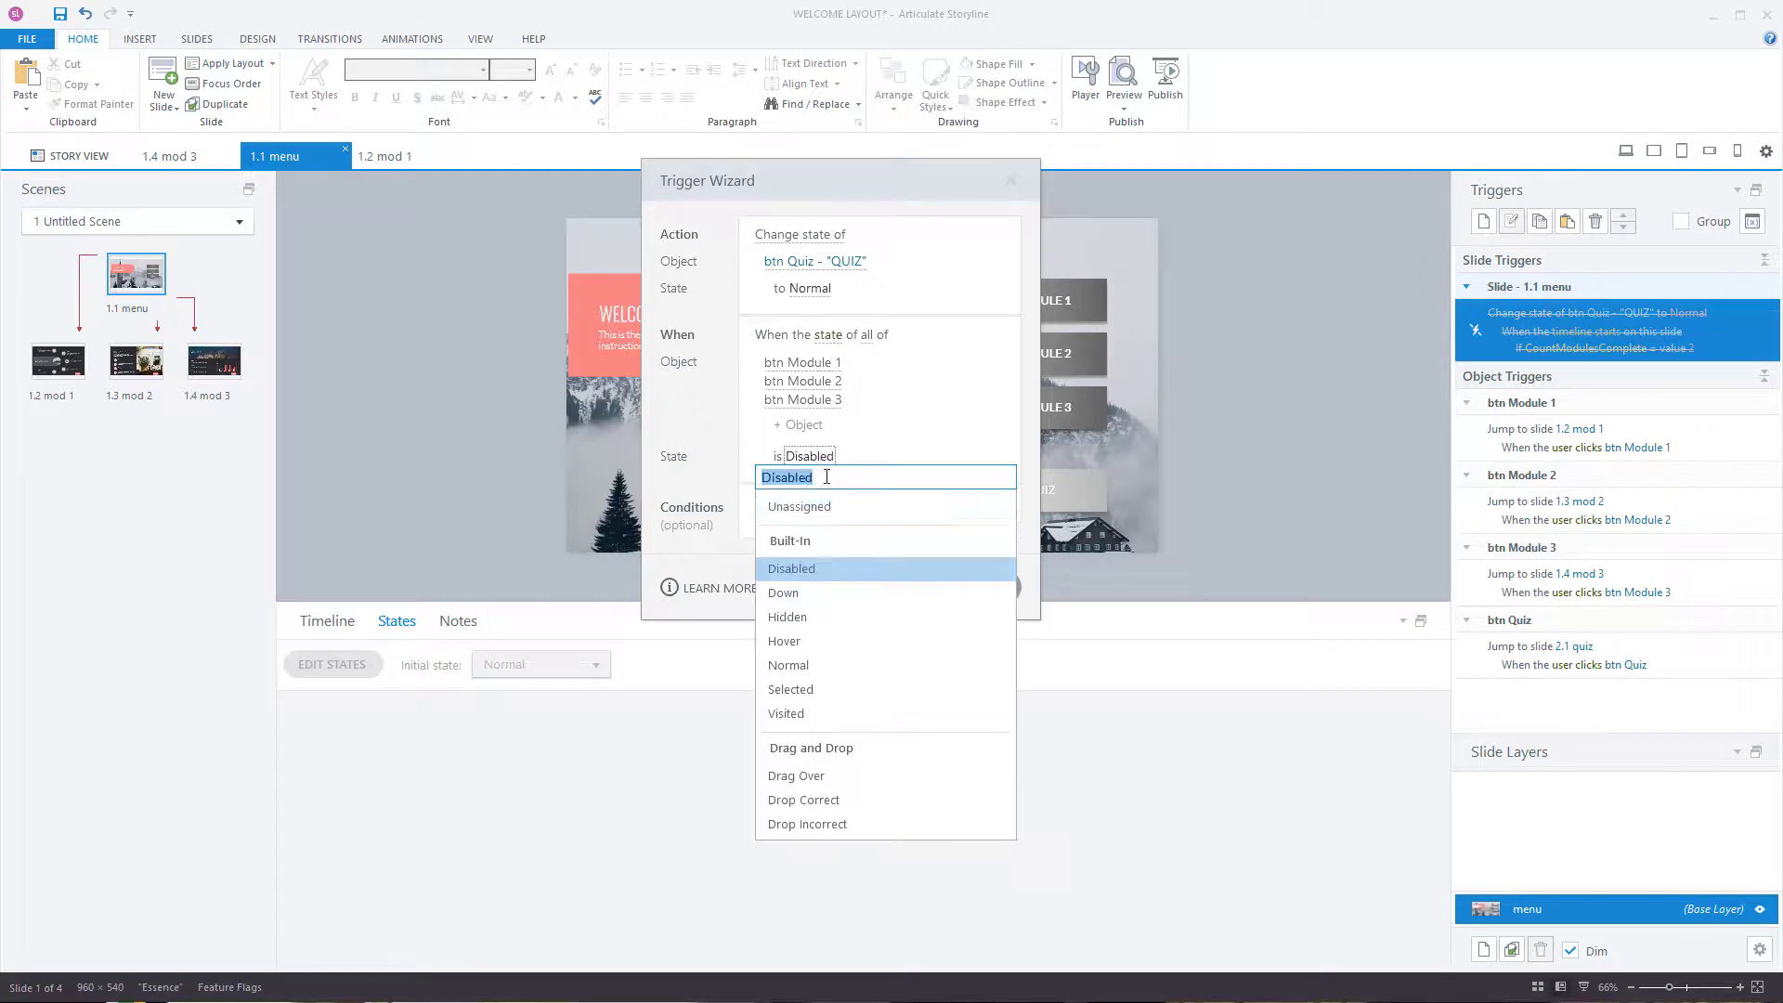
click(806, 713)
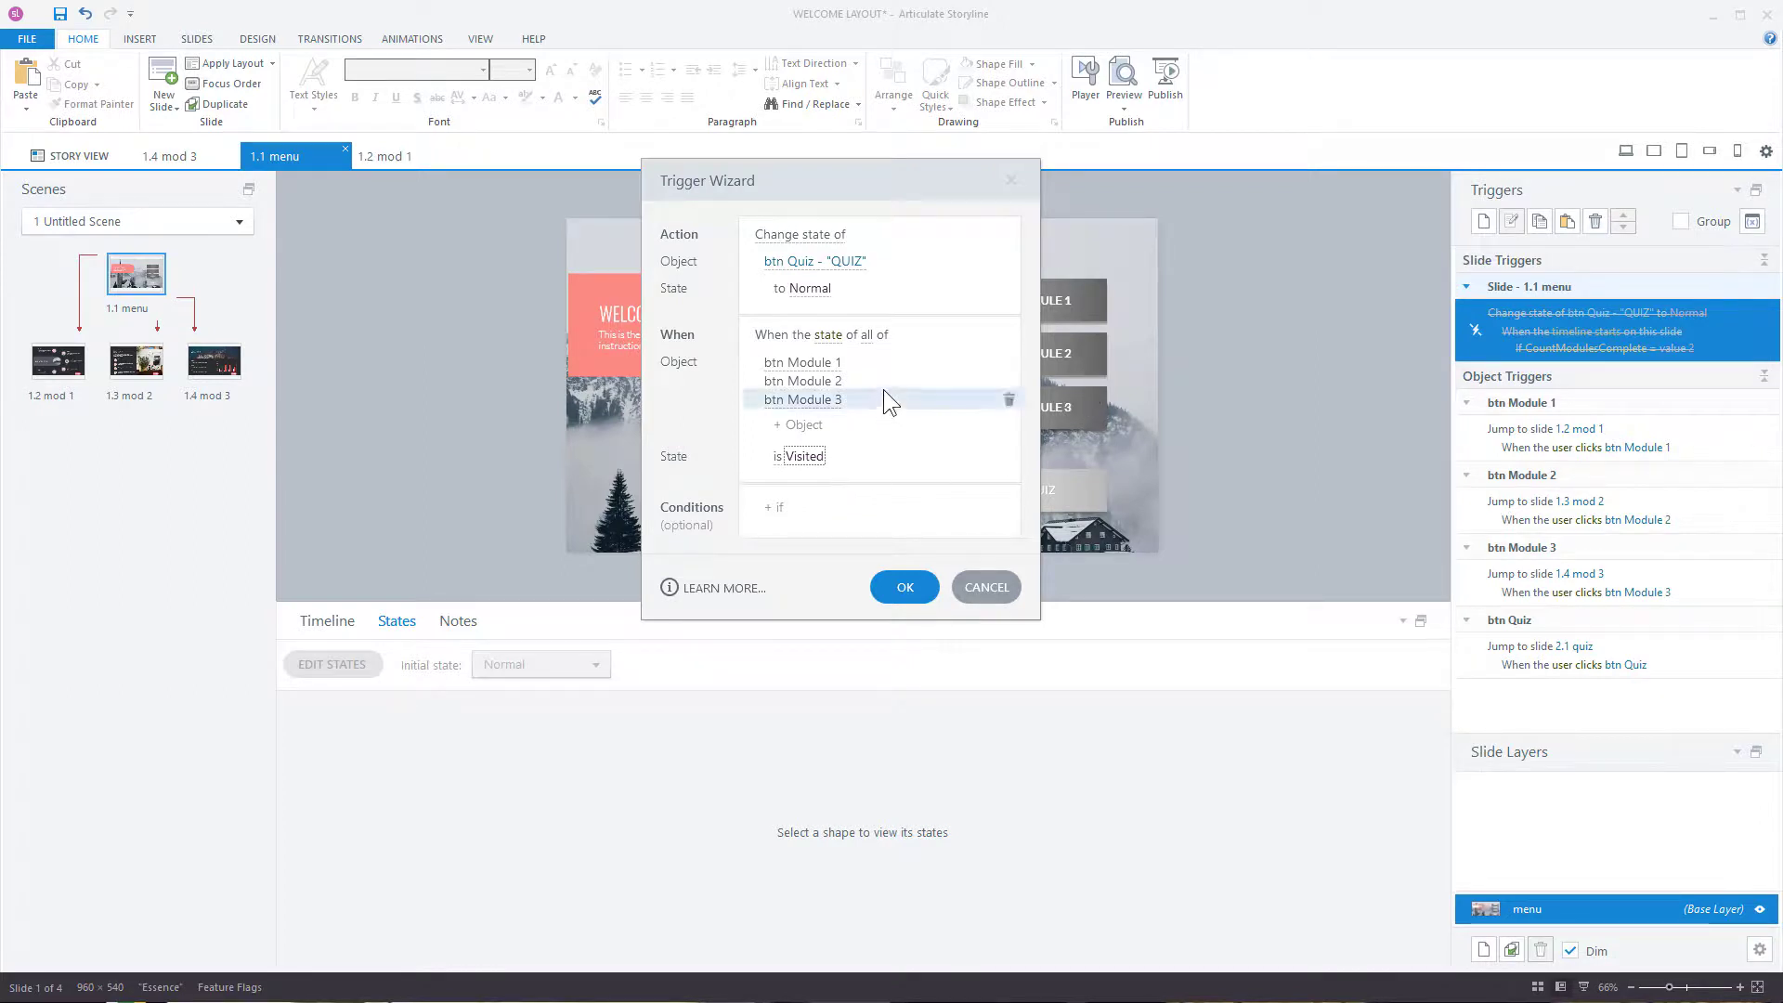
click(869, 337)
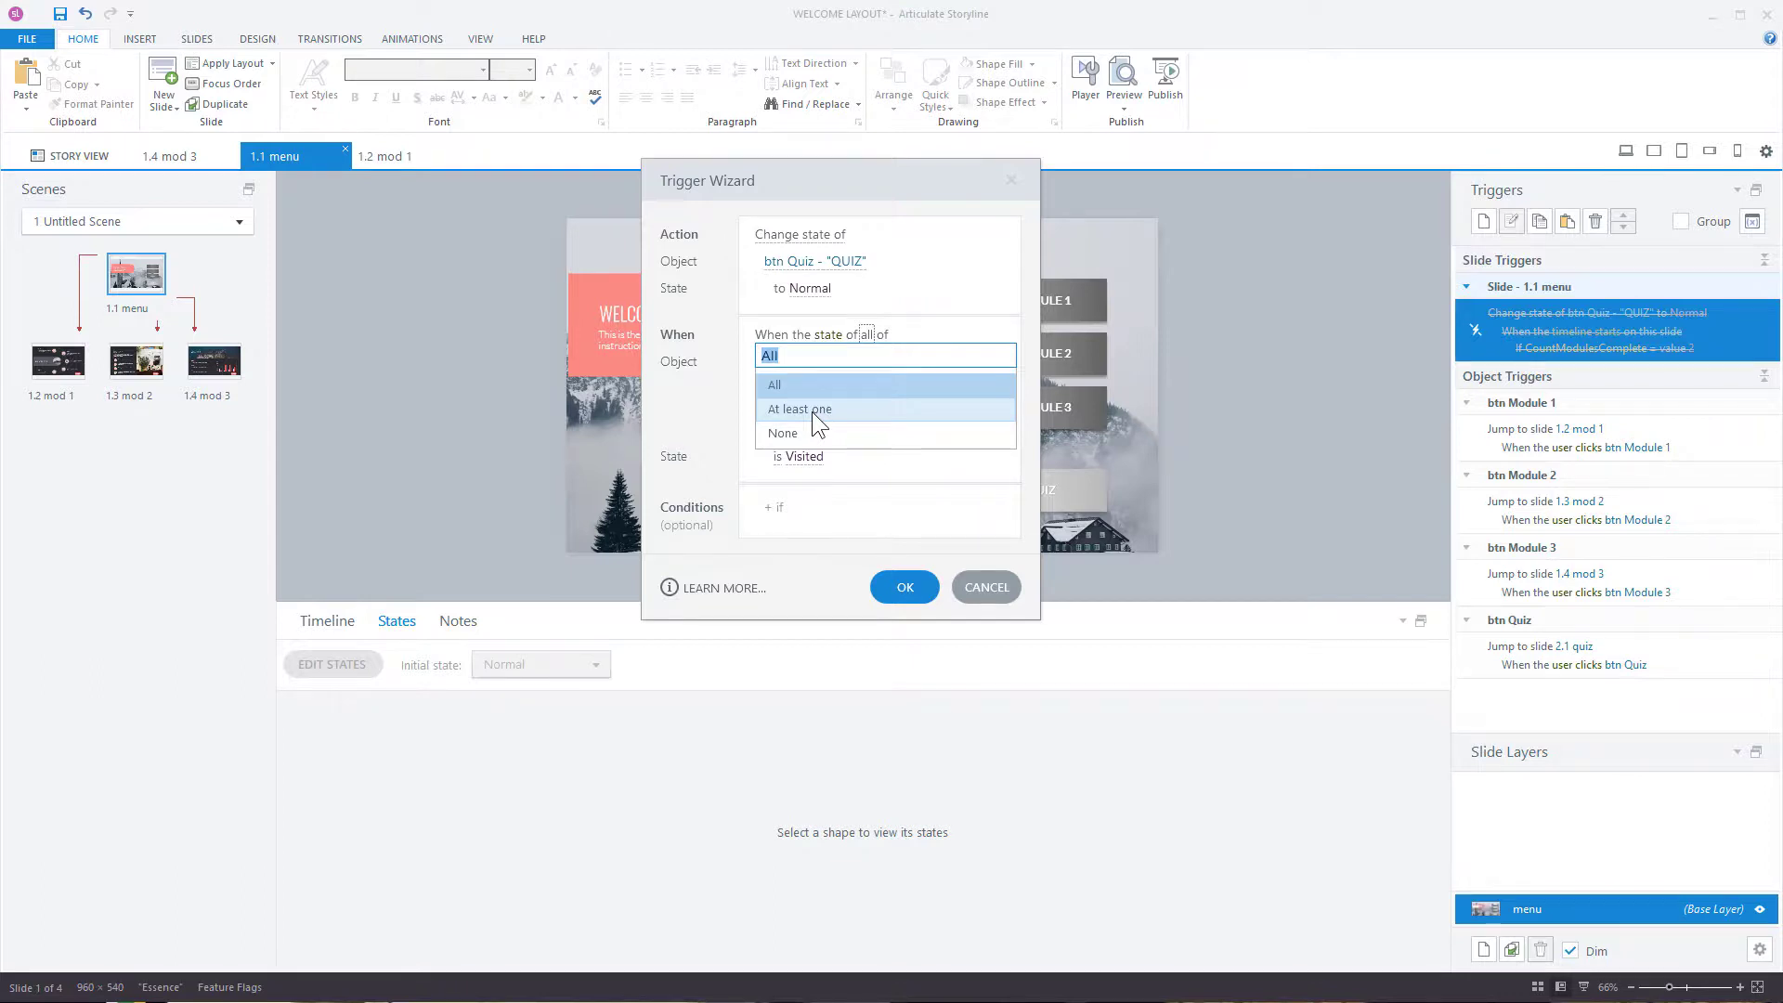
click(938, 386)
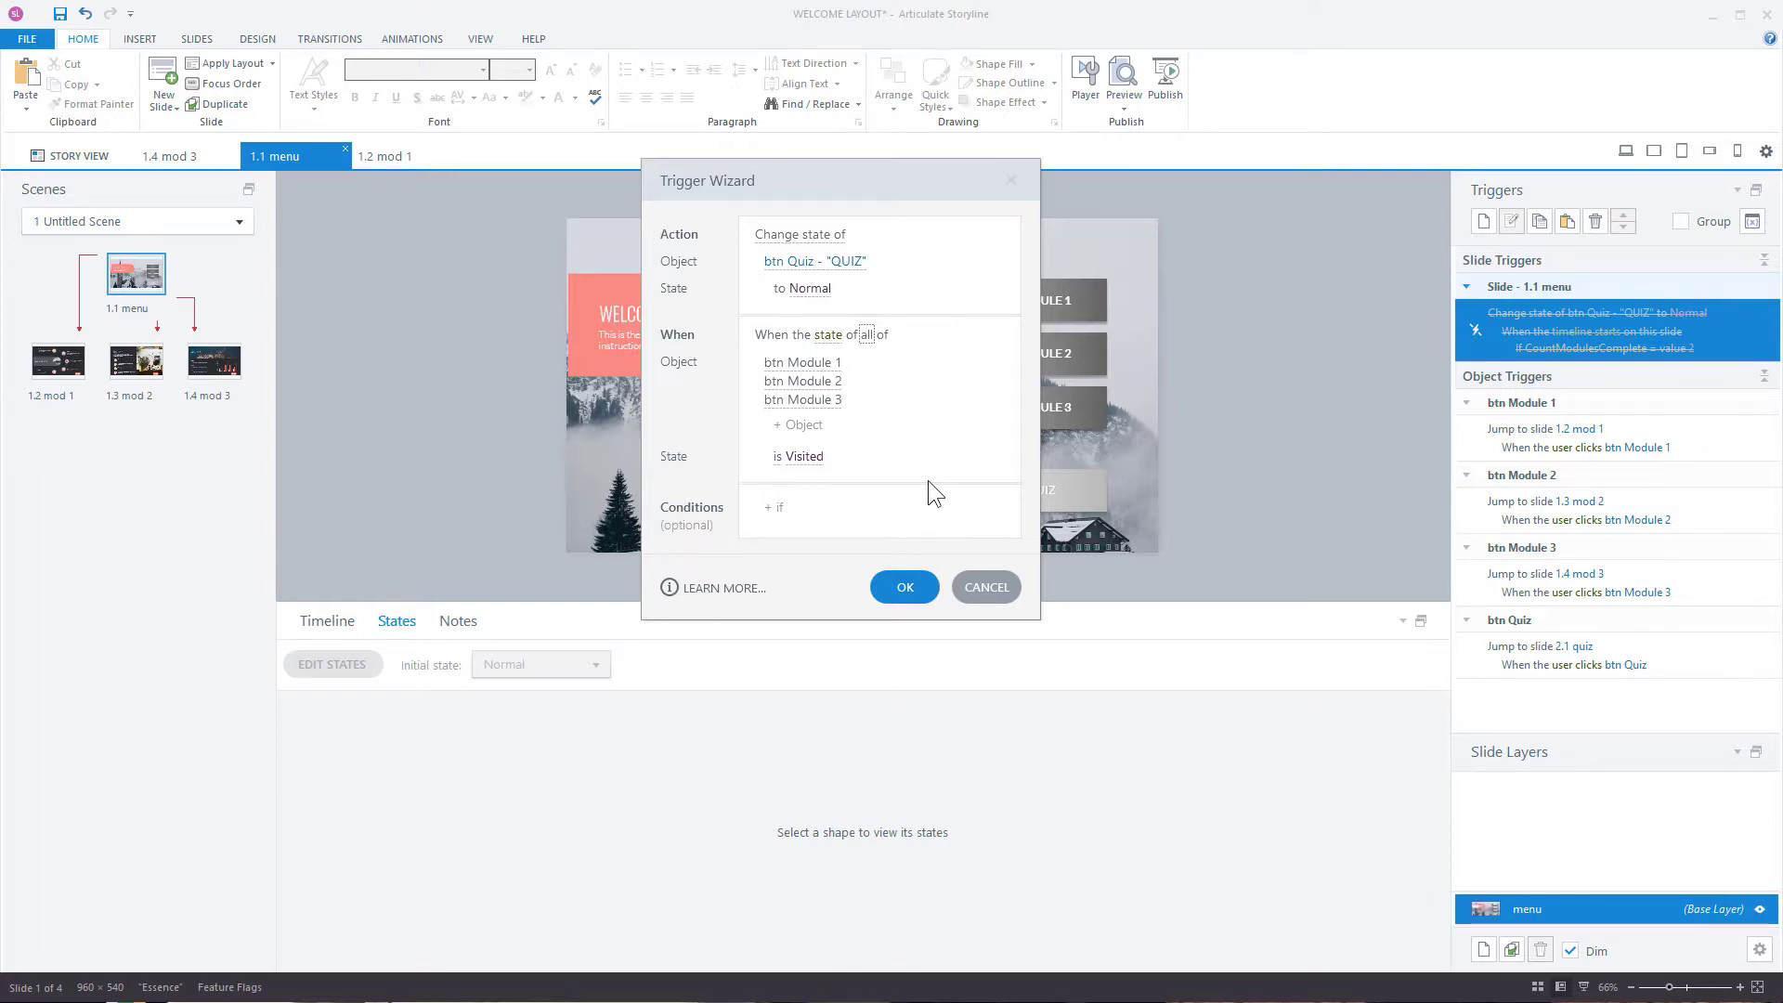
Step: Discard the new trigger and re-enable the existing Quiz state trigger that depends on CountModulesComplete
click(988, 589)
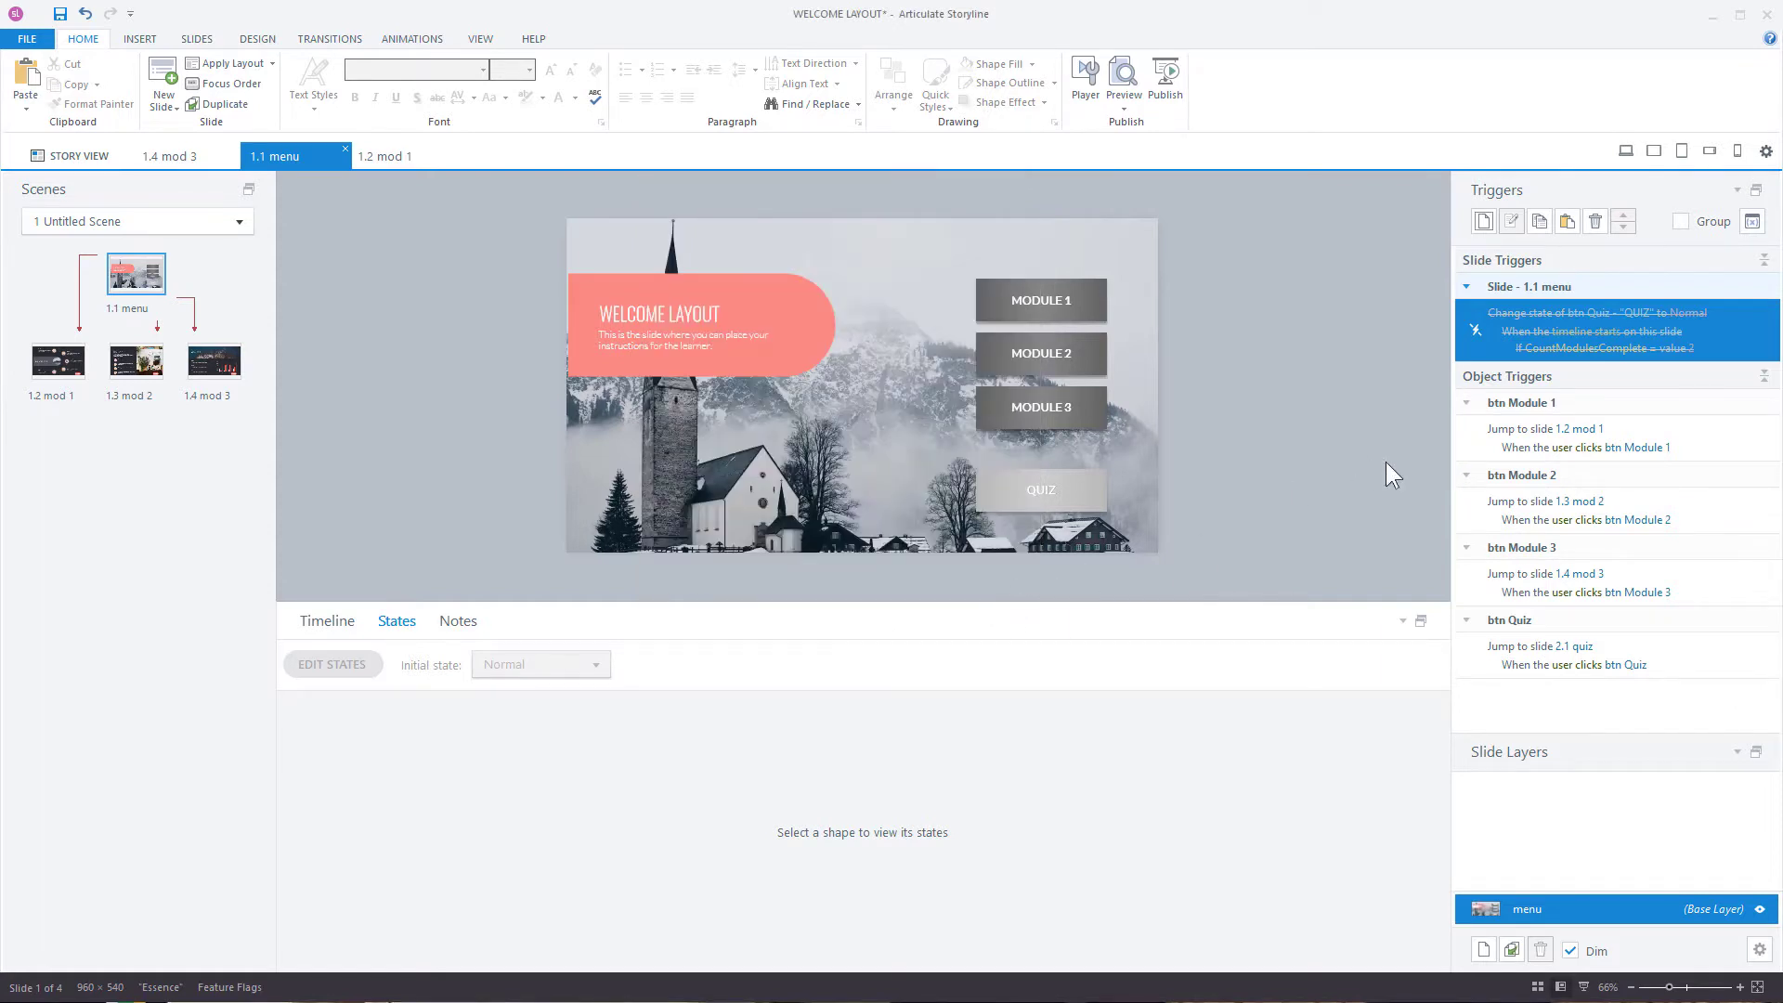
click(1476, 330)
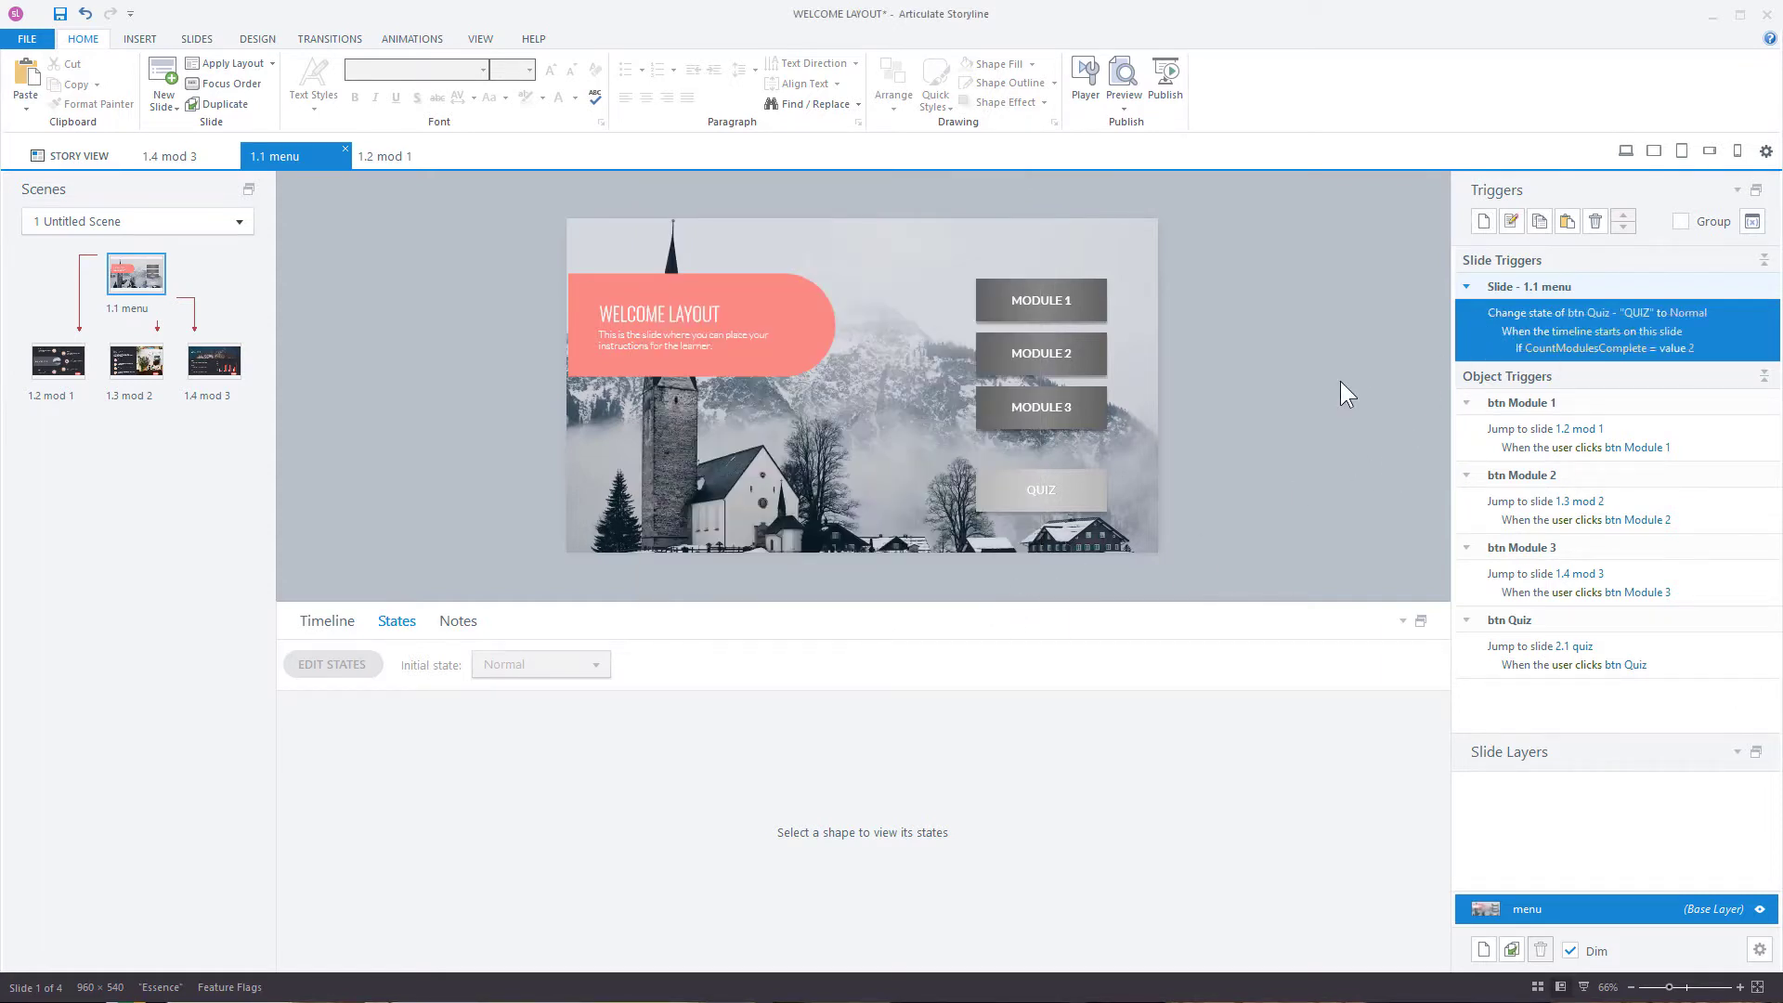